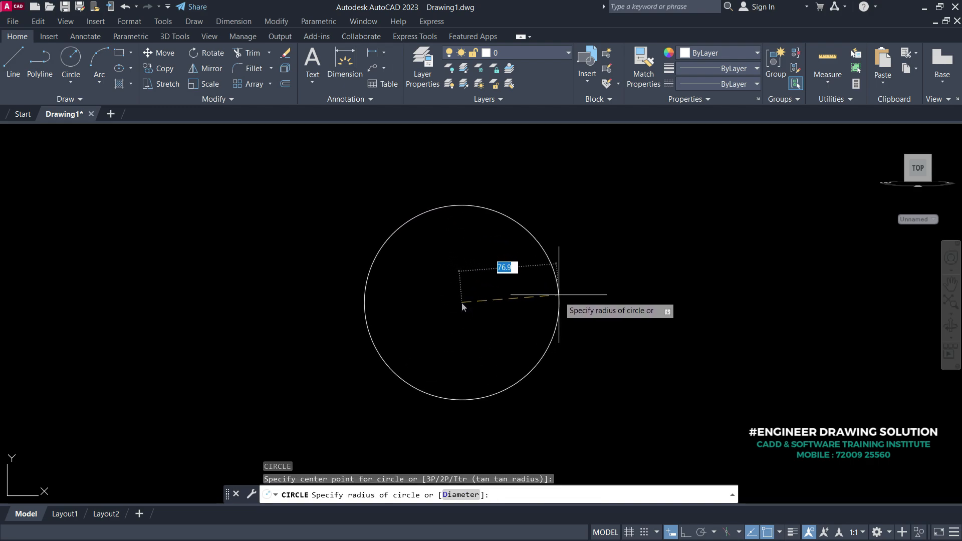
Draw two concentric circles with radii of 18 and 36.
{"action": "type", "text": "18"}
{"action": "key", "text": "Return"}
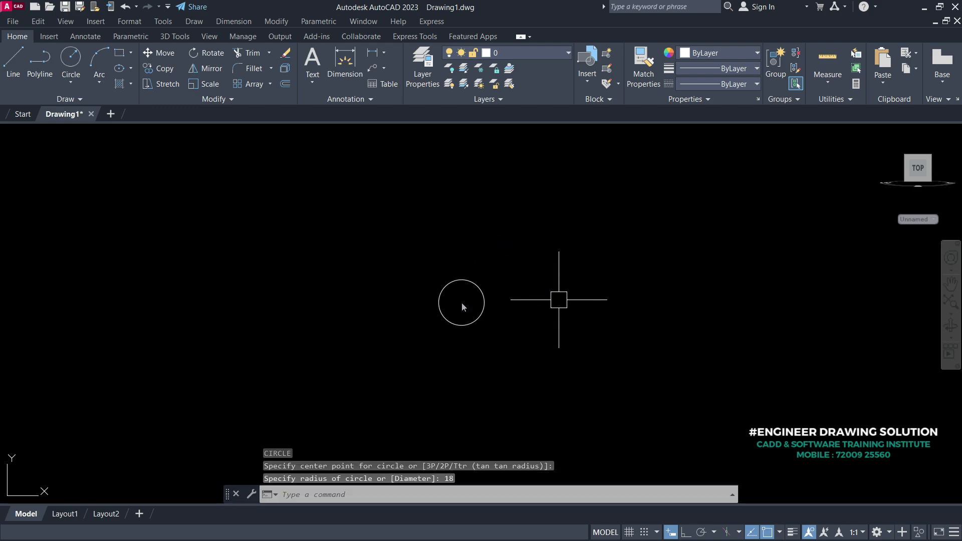
{"action": "key", "text": "Return"}
{"action": "scroll", "coordinate": [469, 312], "scroll_direction": "up", "scroll_amount": 4}
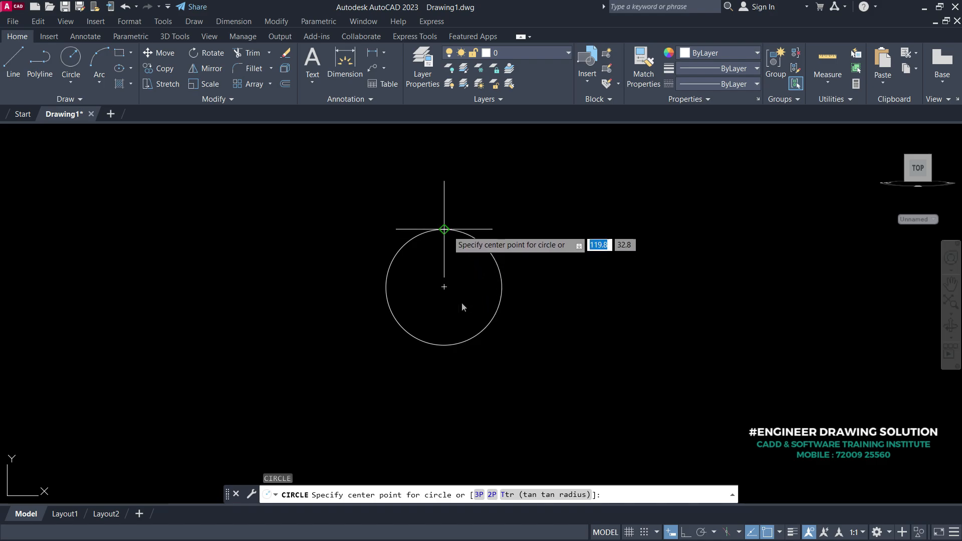
{"action": "left_click", "coordinate": [445, 287]}
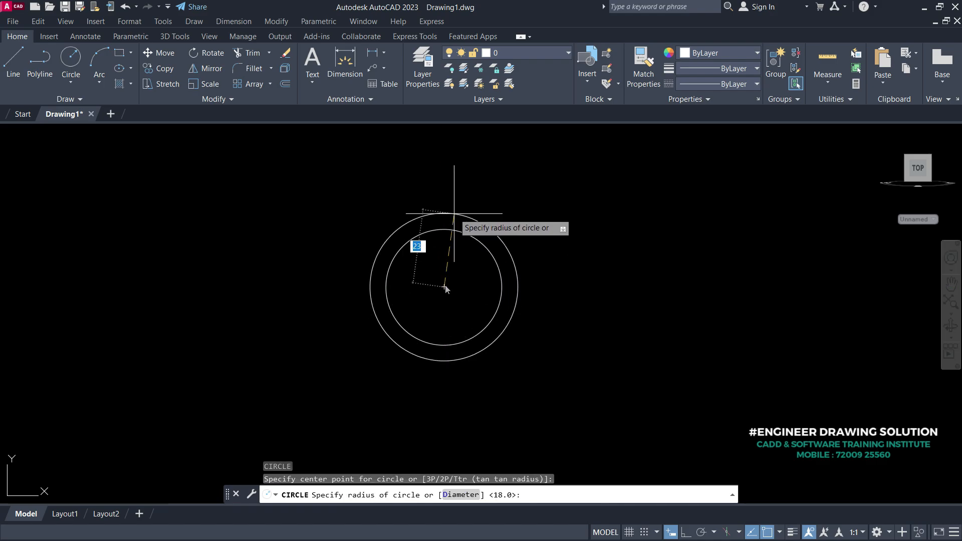
{"action": "type", "text": "36"}
{"action": "key", "text": "Return"}
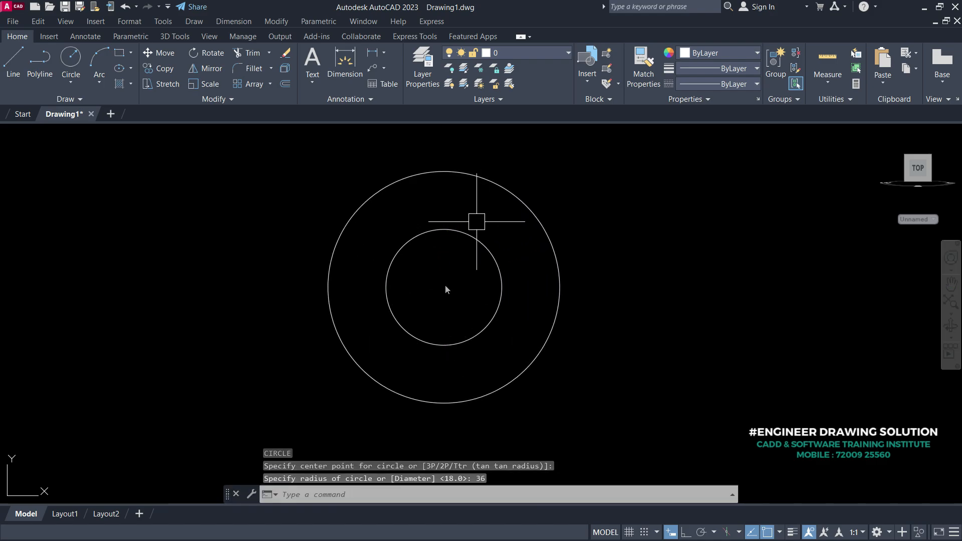
With Ortho on, draw a 60-unit horizontal line to the right from the inner circle's top quadrant.
{"action": "middle_click_drag", "start_coordinate": [452, 222], "coordinate": [376, 235]}
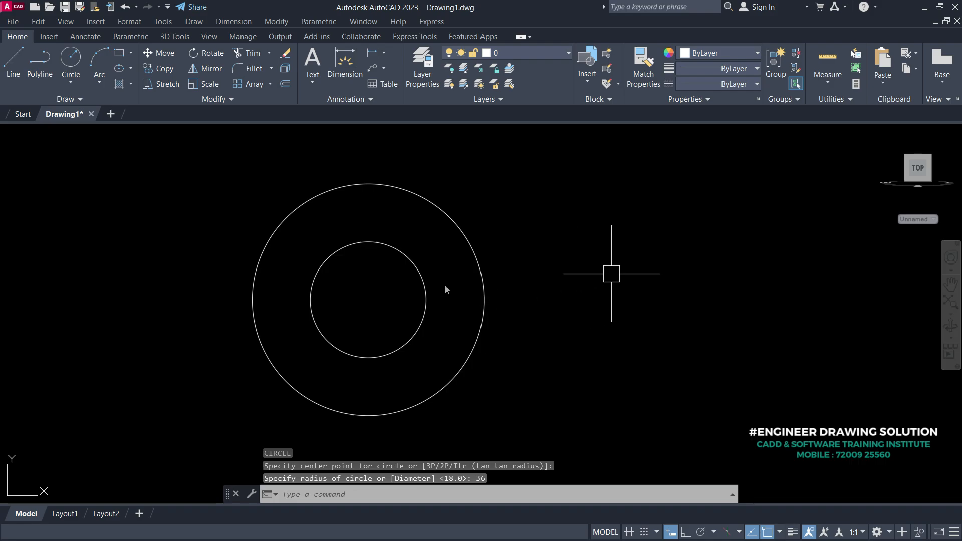
{"action": "type", "text": "l"}
{"action": "key", "text": "Return"}
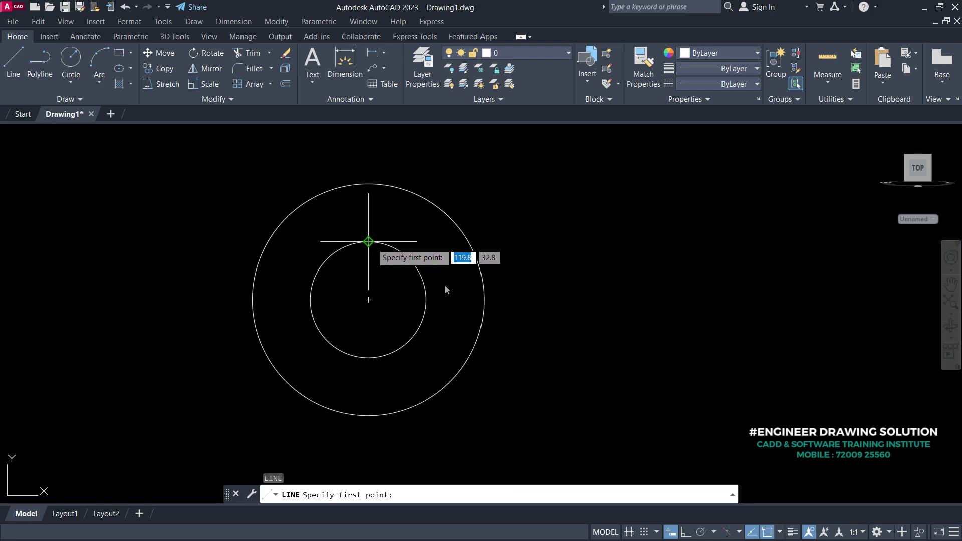
{"action": "left_click", "coordinate": [366, 242]}
{"action": "left_click", "coordinate": [686, 533]}
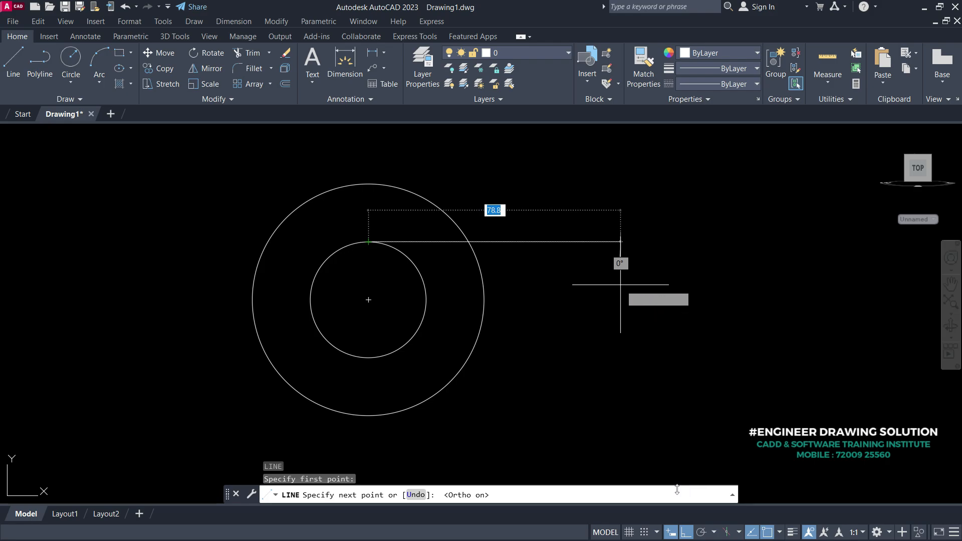
{"action": "middle_click_drag", "start_coordinate": [579, 251], "coordinate": [576, 279]}
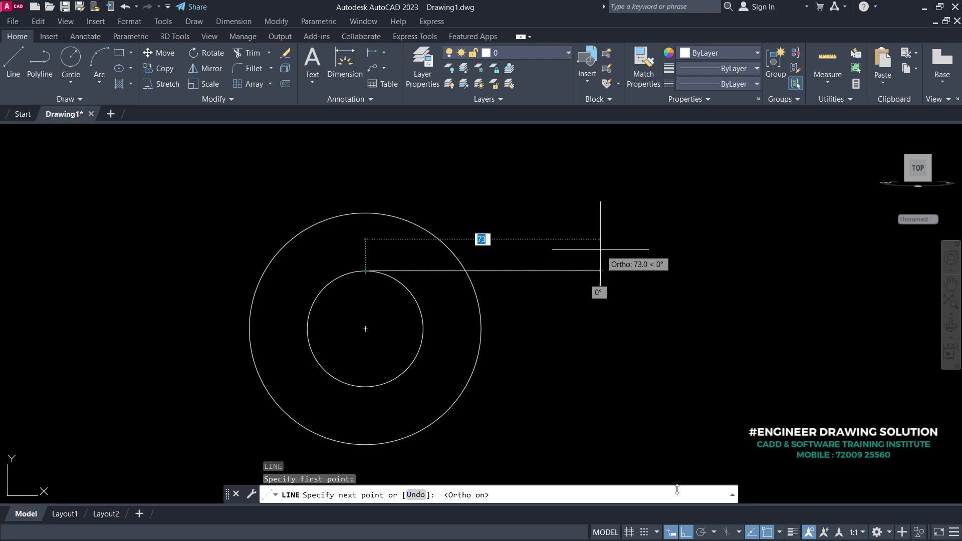
{"action": "key", "text": "Return"}
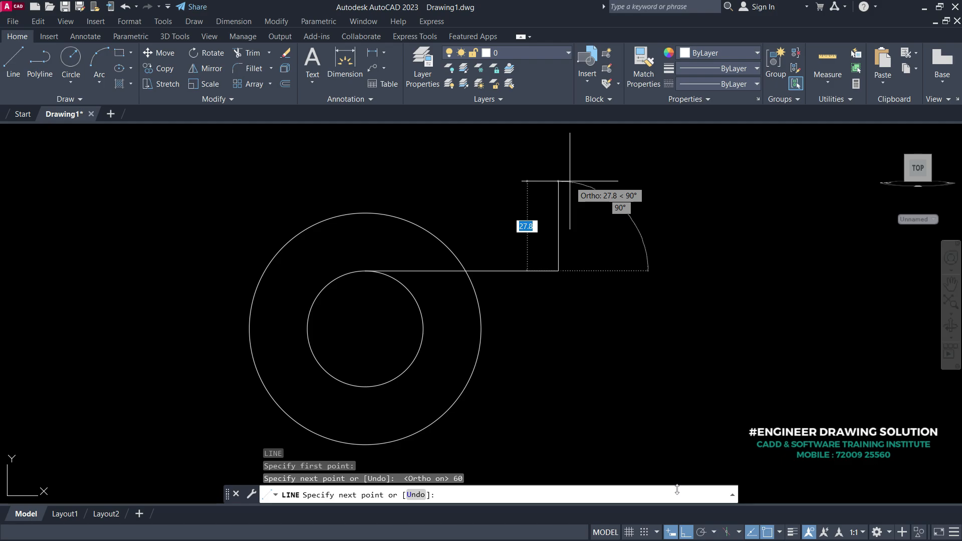
Continue the line 22 units up, back left to above the circles' centre, and down to the outer circle's top quadrant.
{"action": "middle_click_drag", "start_coordinate": [570, 181], "coordinate": [571, 209]}
{"action": "key", "text": "Return"}
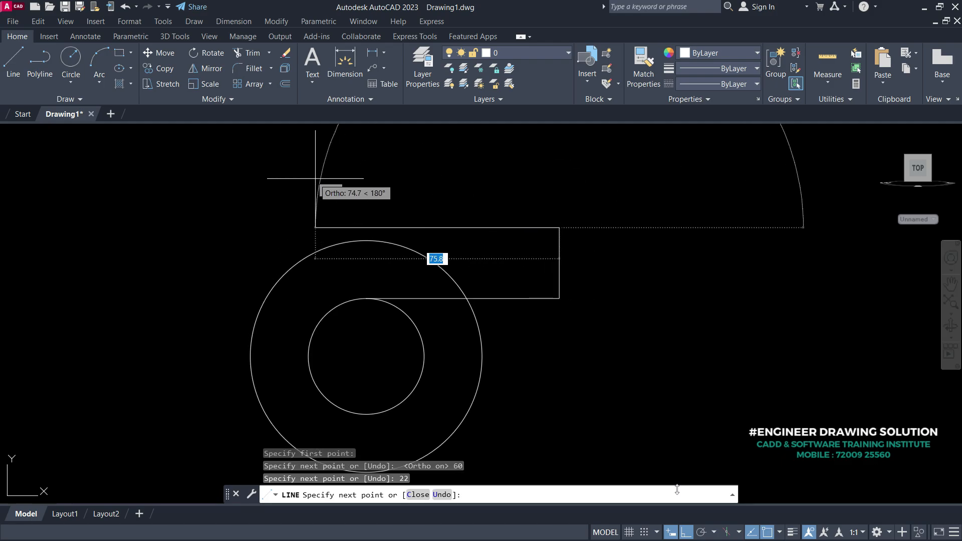
{"action": "scroll", "coordinate": [363, 195], "scroll_direction": "up", "scroll_amount": 2}
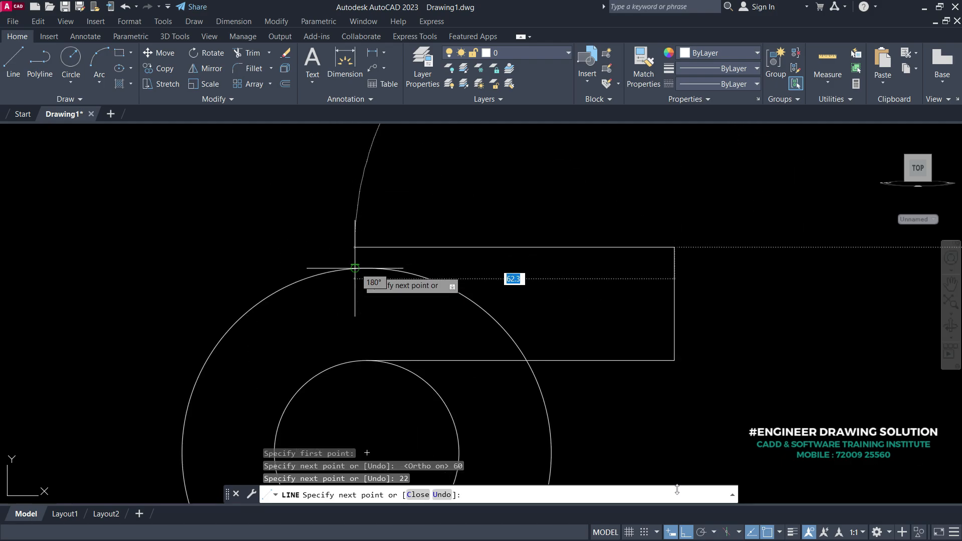
{"action": "left_click", "coordinate": [372, 249]}
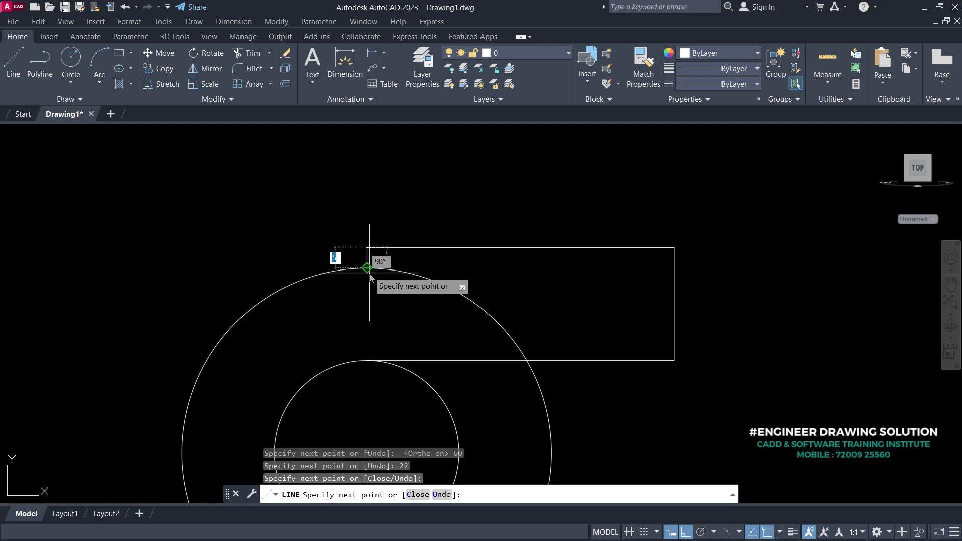
{"action": "left_click", "coordinate": [367, 268]}
{"action": "key", "text": "Return"}
Mirror the four upper arm lines about the horizontal axis through the circles' centre, keeping the originals.
{"action": "middle_click_drag", "start_coordinate": [575, 329], "coordinate": [520, 203]}
{"action": "scroll", "coordinate": [620, 330], "scroll_direction": "down", "scroll_amount": 2}
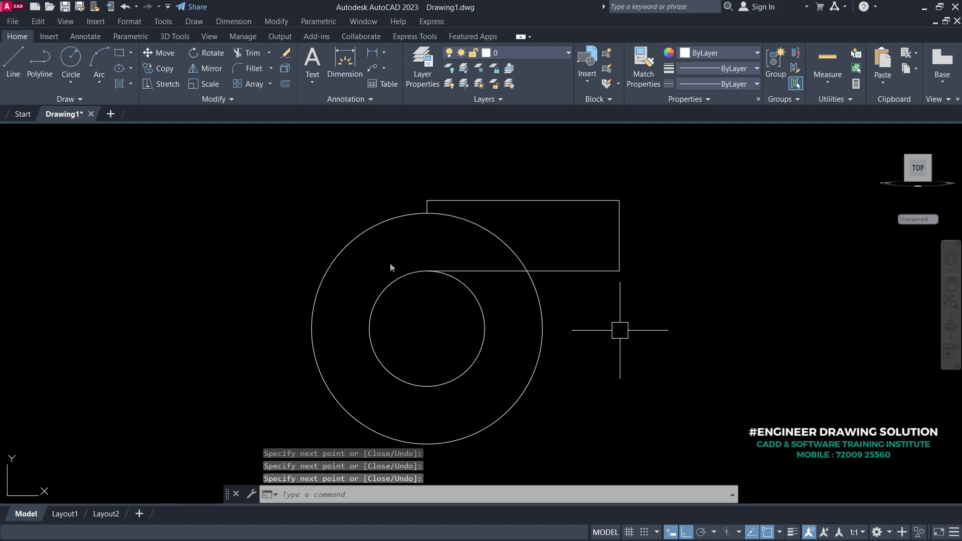
{"action": "type", "text": "mi"}
{"action": "key", "text": "Return"}
{"action": "left_click", "coordinate": [644, 309]}
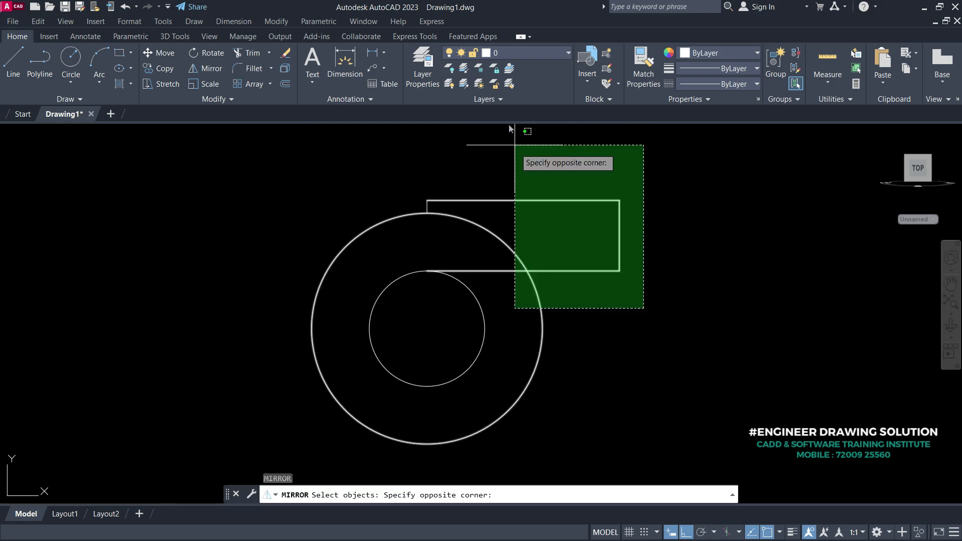
{"action": "left_click", "coordinate": [567, 168]}
{"action": "scroll", "coordinate": [430, 209], "scroll_direction": "up", "scroll_amount": 3}
{"action": "left_click", "coordinate": [394, 197]}
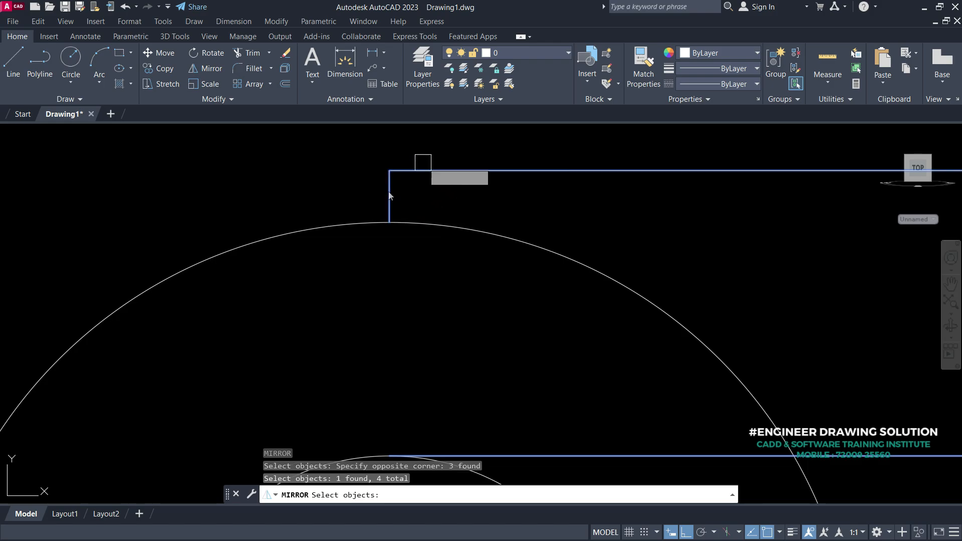
{"action": "scroll", "coordinate": [423, 161], "scroll_direction": "down", "scroll_amount": 3}
{"action": "key", "text": "Return"}
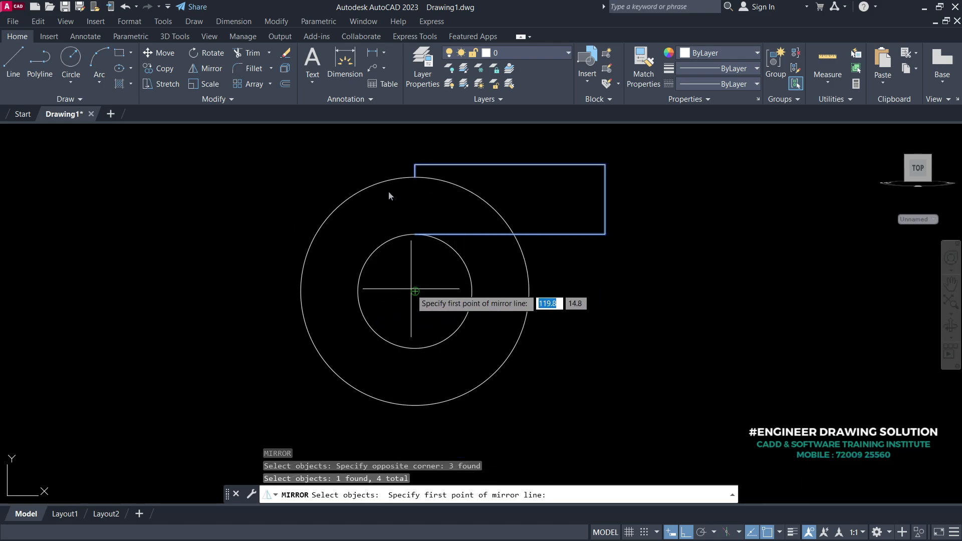
{"action": "left_click", "coordinate": [415, 291]}
{"action": "left_click", "coordinate": [539, 285]}
{"action": "key", "text": "Return"}
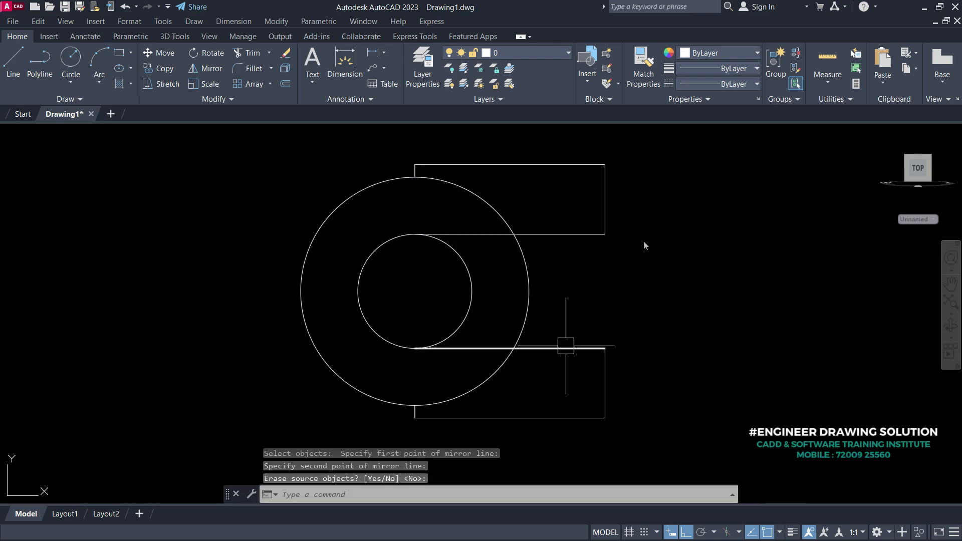
Trim the right halves of both circles to leave a U-shaped fork outline.
{"action": "type", "text": "tr"}
{"action": "key", "text": "Return"}
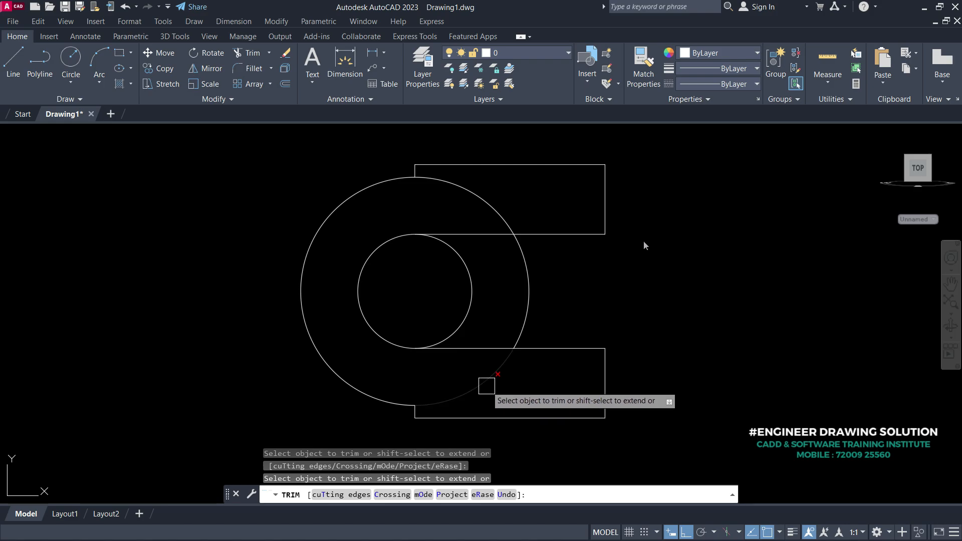
{"action": "left_click", "coordinate": [489, 386]}
{"action": "left_click", "coordinate": [529, 315]}
{"action": "left_click", "coordinate": [484, 200]}
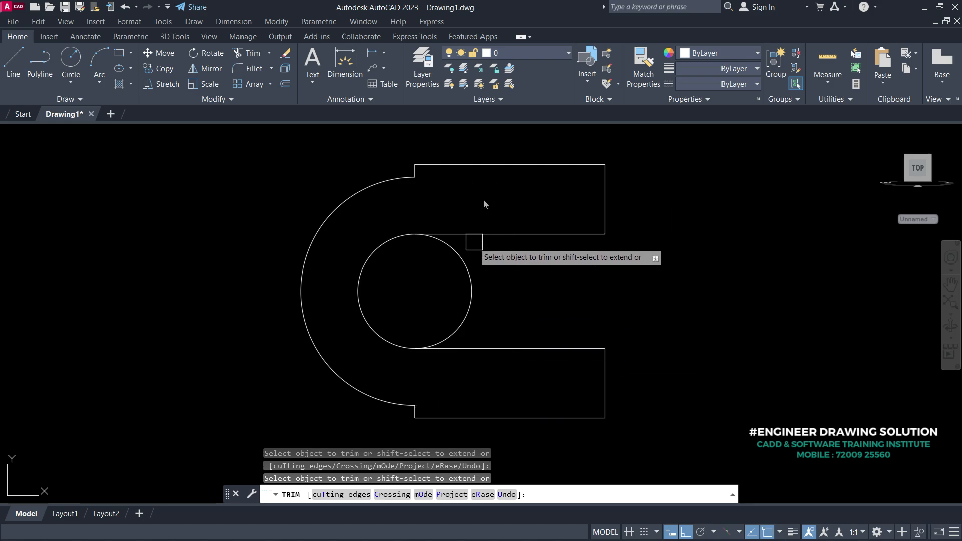
{"action": "left_click", "coordinate": [472, 261]}
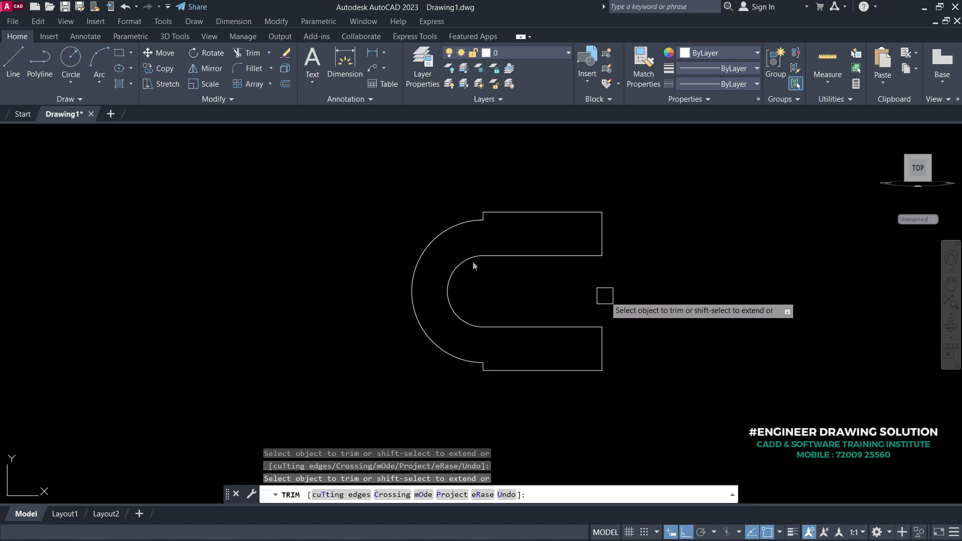
{"action": "key", "text": "Return"}
Draw a 147-unit line leftward along the fork's horizontal axis, starting in line with the midpoint of the upper arm's inner edge.
{"action": "scroll", "coordinate": [598, 292], "scroll_direction": "down", "scroll_amount": 2}
{"action": "middle_click_drag", "start_coordinate": [480, 336], "coordinate": [558, 326]}
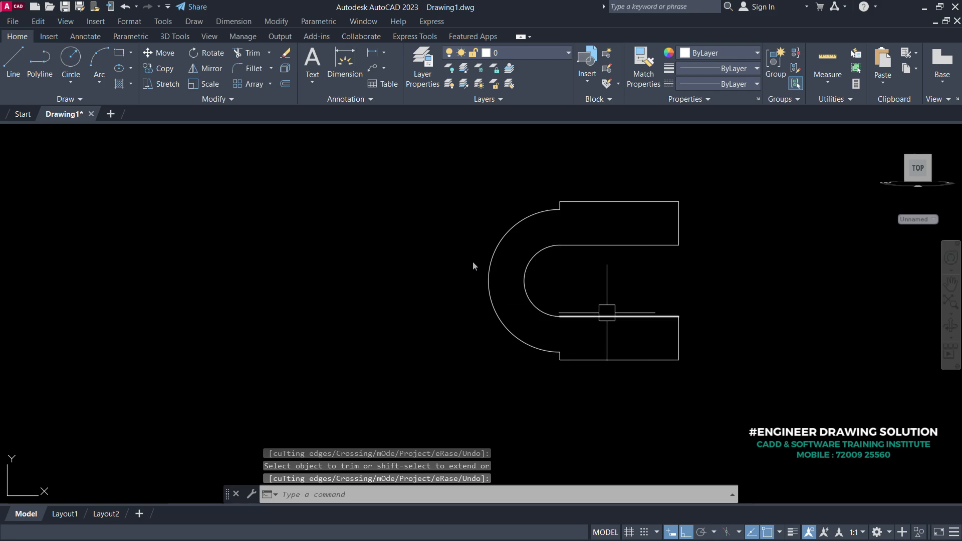
{"action": "key", "text": "Return"}
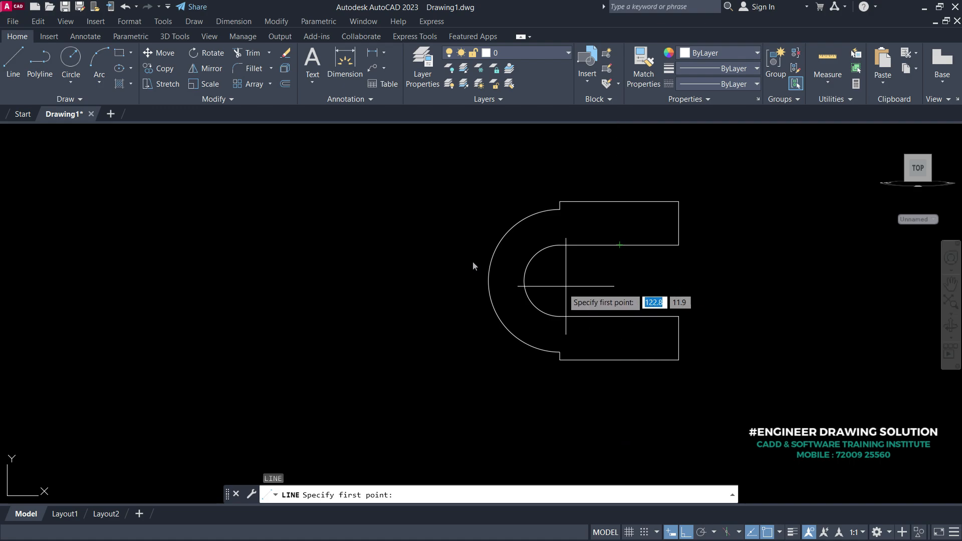
{"action": "left_click", "coordinate": [619, 281]}
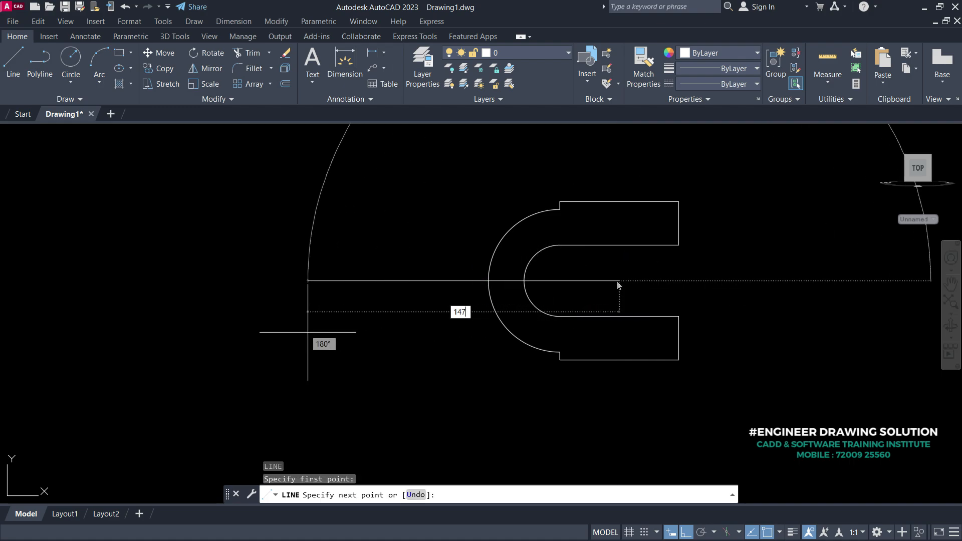
{"action": "key", "text": "Return"}
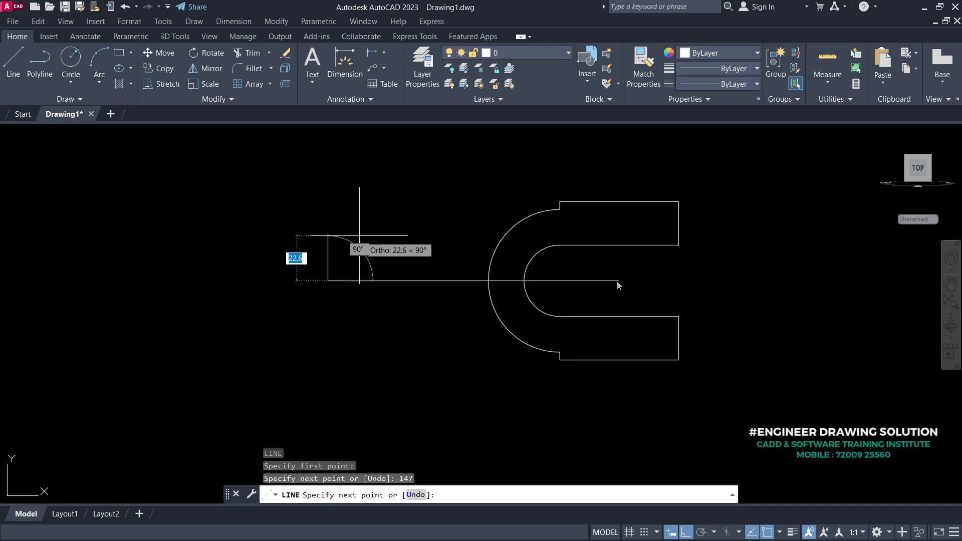
{"action": "middle_click_drag", "start_coordinate": [357, 207], "coordinate": [333, 260]}
{"action": "scroll", "coordinate": [333, 259], "scroll_direction": "up", "scroll_amount": 2}
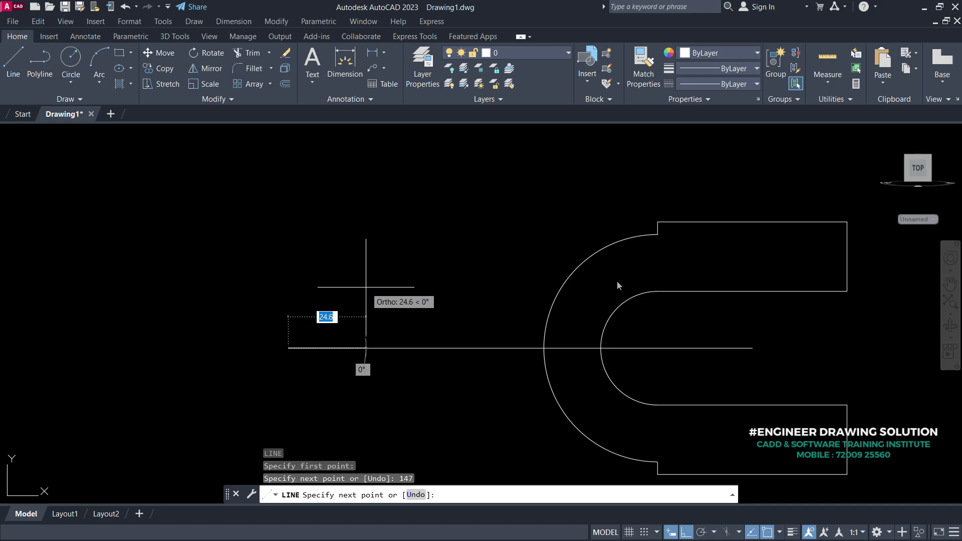
{"action": "scroll", "coordinate": [346, 273], "scroll_direction": "up", "scroll_amount": 1}
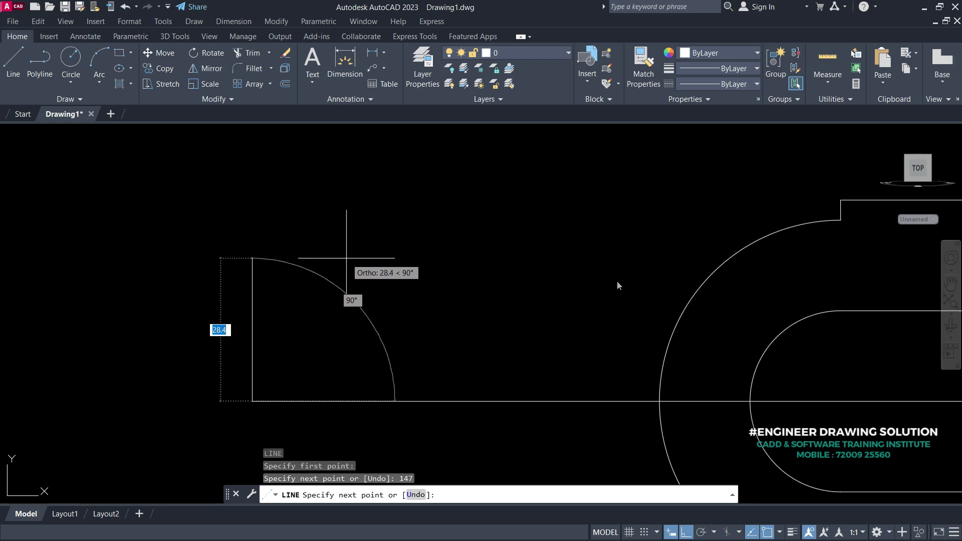
{"action": "scroll", "coordinate": [347, 260], "scroll_direction": "down", "scroll_amount": 1}
{"action": "key", "text": "Escape"}
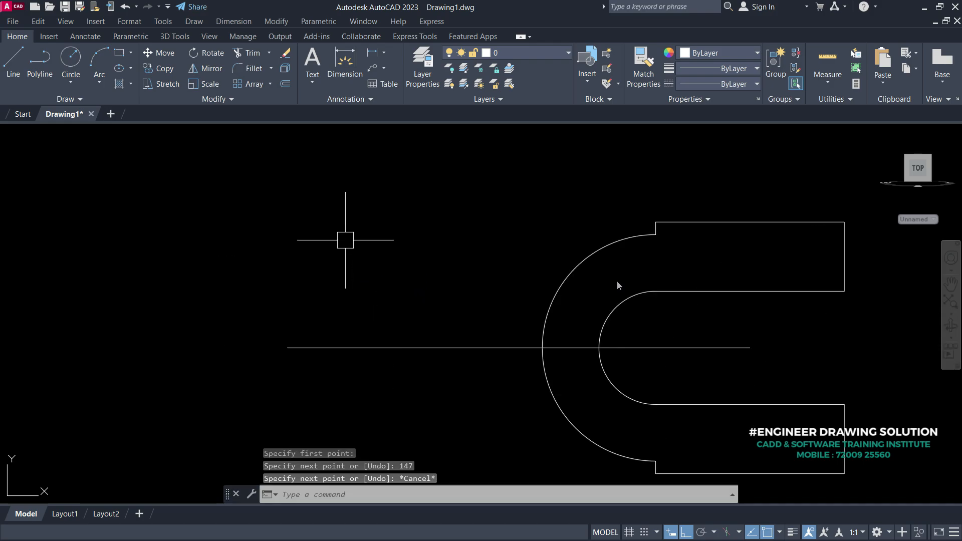
Offset the horizontal centre line by 18 both above and below.
{"action": "mouse_move", "coordinate": [347, 271]}
{"action": "middle_mouse_down"}
{"action": "mouse_move", "coordinate": [317, 254]}
{"action": "mouse_move", "coordinate": [296, 206]}
{"action": "middle_mouse_up"}
{"action": "middle_click_drag", "start_coordinate": [318, 236], "coordinate": [351, 244]}
{"action": "middle_click_drag", "start_coordinate": [288, 226], "coordinate": [286, 262]}
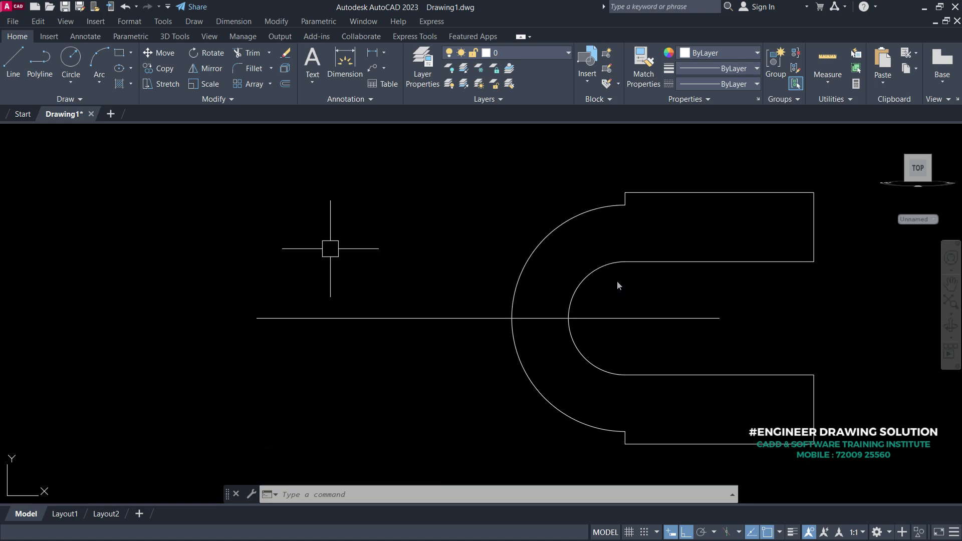
{"action": "type", "text": "o"}
{"action": "key", "text": "Return"}
{"action": "type", "text": "18"}
{"action": "key", "text": "Return"}
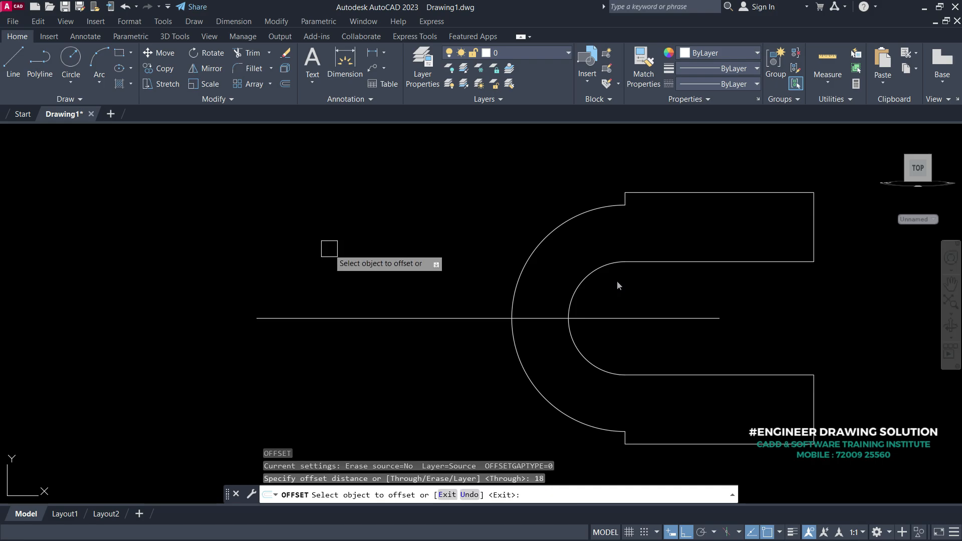
{"action": "left_click", "coordinate": [351, 317]}
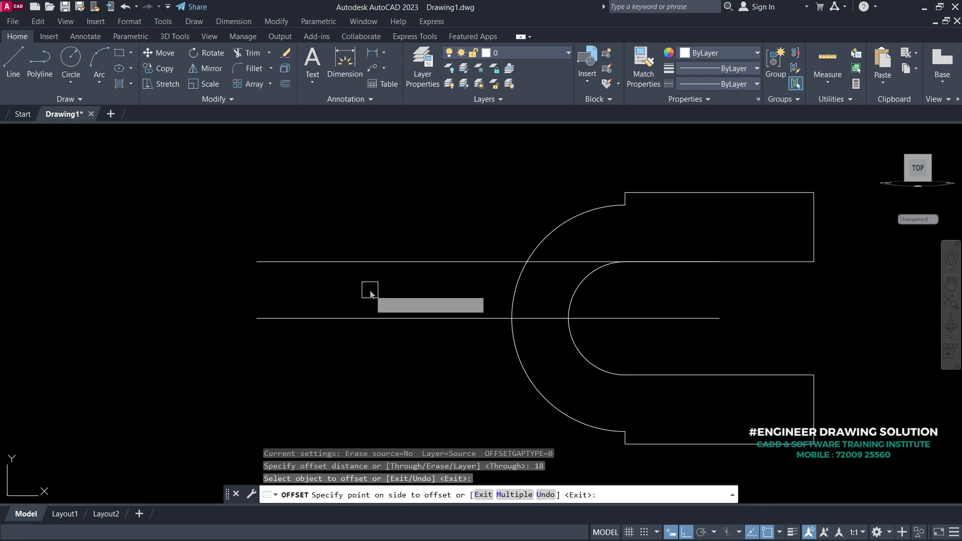
{"action": "left_click", "coordinate": [371, 294]}
{"action": "left_click", "coordinate": [344, 318]}
{"action": "left_click", "coordinate": [378, 389]}
{"action": "key", "text": "Return"}
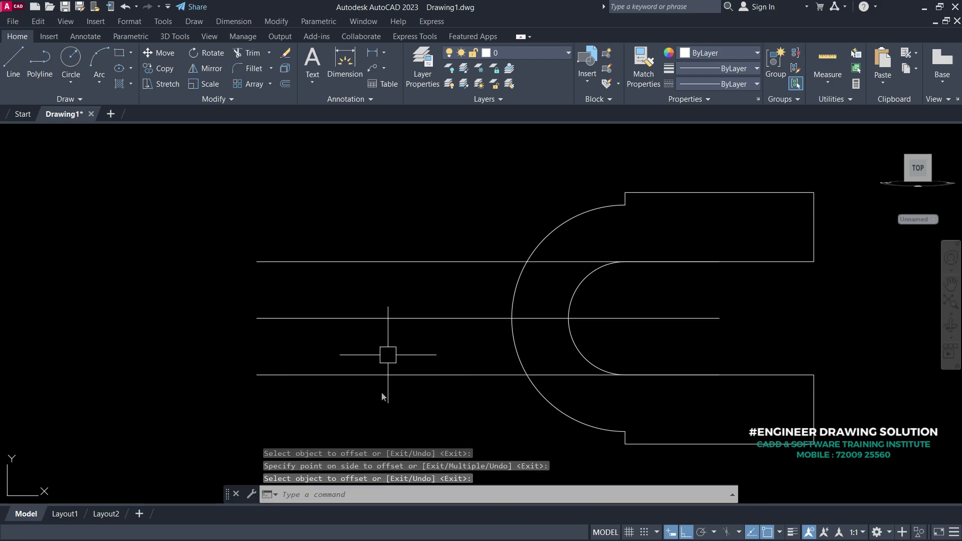
Close the left end of the handle with a vertical line joining the ends of the two offset lines.
{"action": "type", "text": "l"}
{"action": "key", "text": "Return"}
{"action": "left_click", "coordinate": [257, 262]}
{"action": "left_click", "coordinate": [257, 374]}
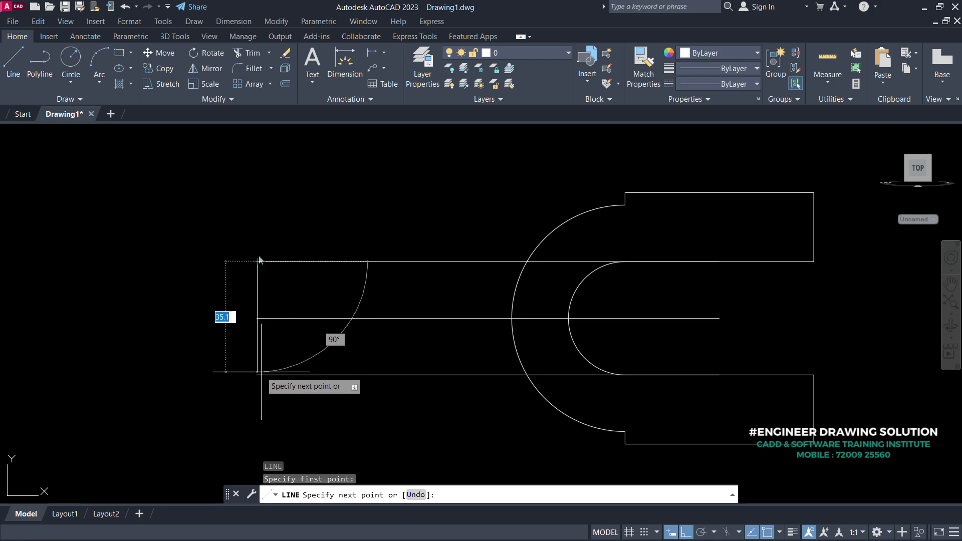
{"action": "key", "text": "Return"}
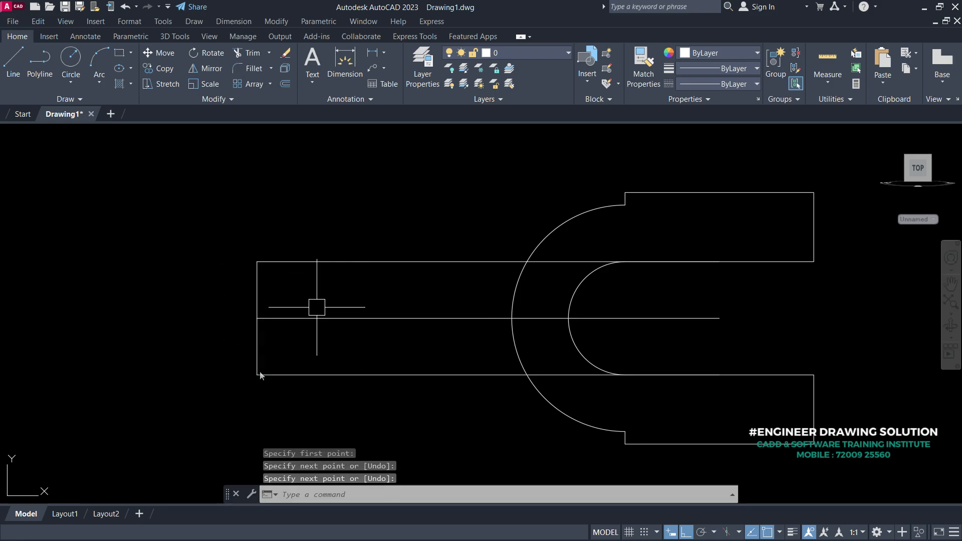
Trim the handle lines and the fork's outer arc where they overlap, and erase the horizontal centre line.
{"action": "middle_click_drag", "start_coordinate": [317, 308], "coordinate": [339, 298]}
{"action": "type", "text": "tr"}
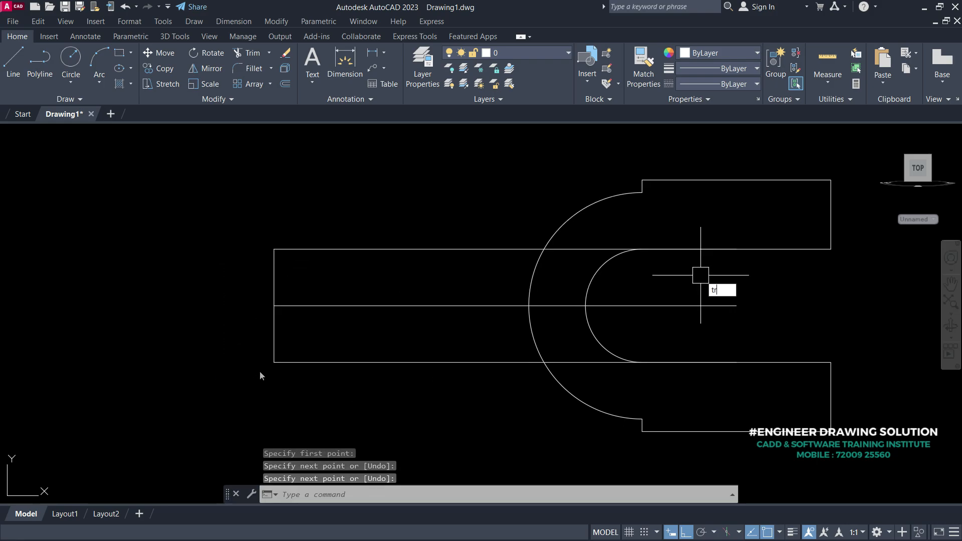
{"action": "key", "text": "Return"}
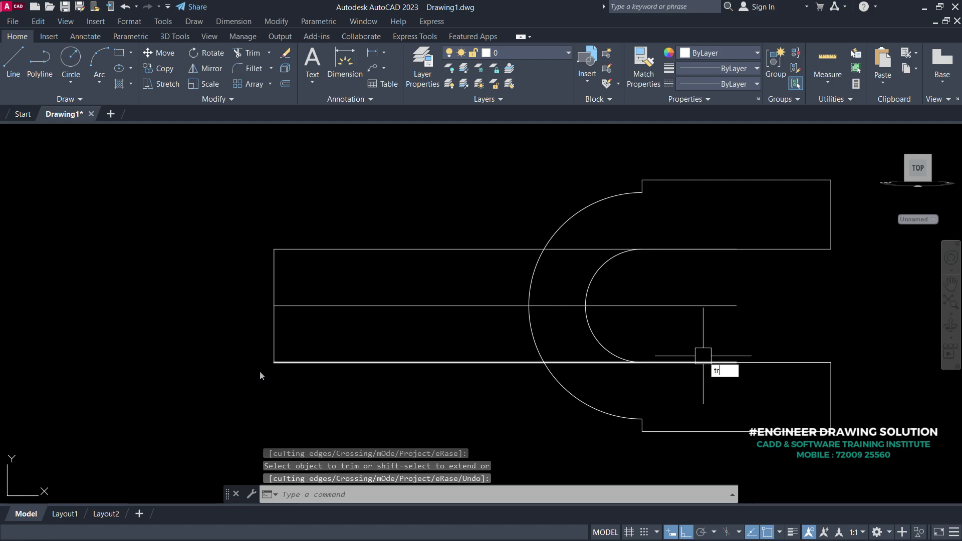
{"action": "left_click", "coordinate": [588, 250]}
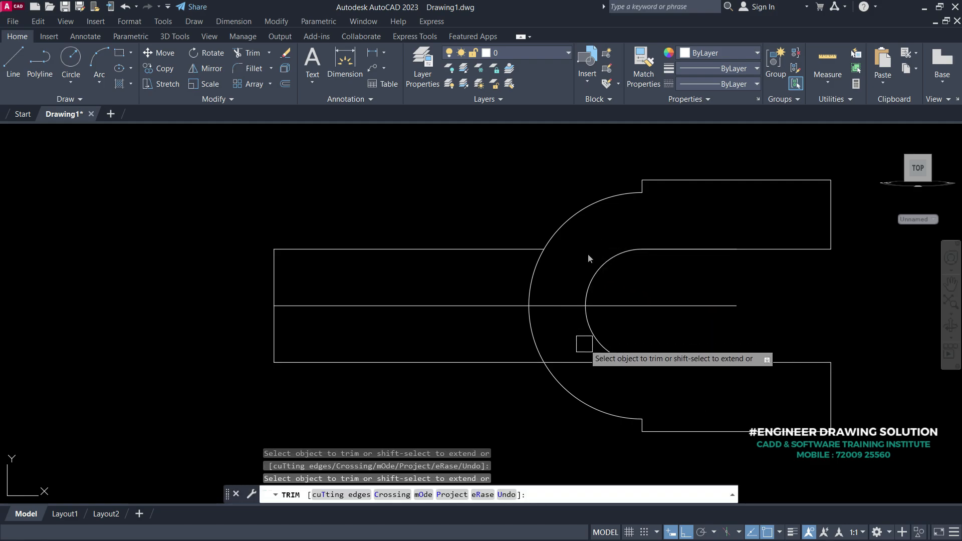
{"action": "left_click", "coordinate": [582, 359]}
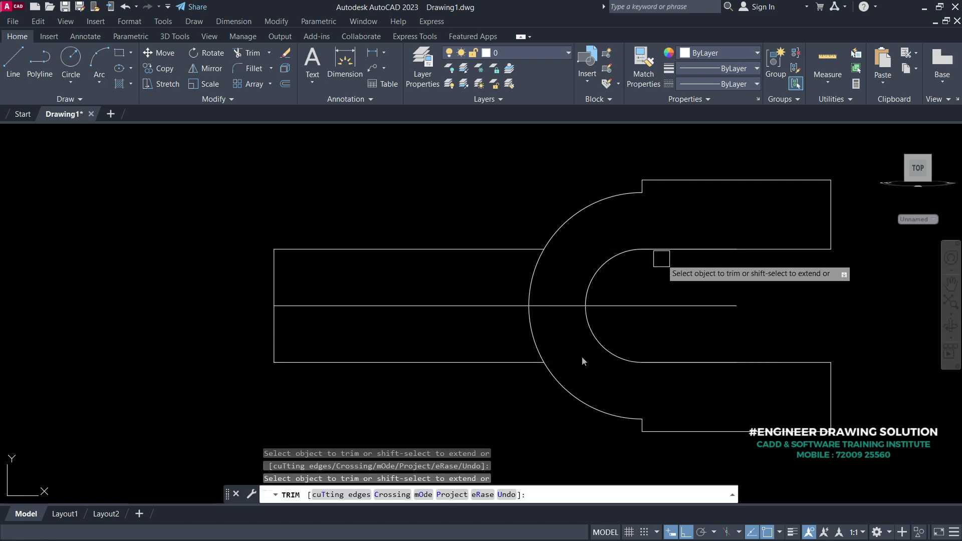
{"action": "left_click", "coordinate": [526, 273]}
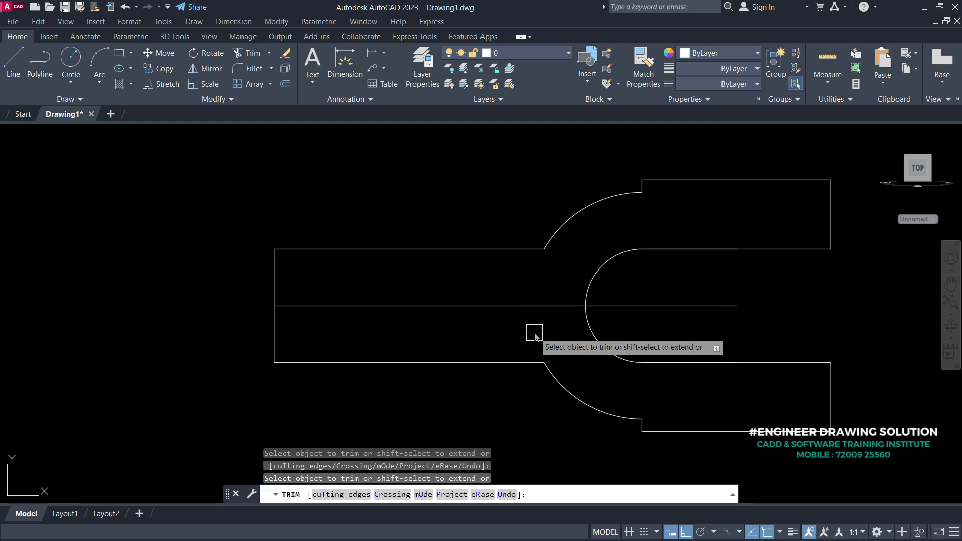
{"action": "key", "text": "Escape"}
{"action": "left_click", "coordinate": [499, 306]}
{"action": "key", "text": "Delete"}
Draw the shaft stub's upper half from the midpoint of the handle's left end: 30 left, 15 up and 30 back right.
{"action": "middle_click_drag", "start_coordinate": [456, 304], "coordinate": [498, 307]}
{"action": "middle_click_drag", "start_coordinate": [415, 273], "coordinate": [443, 275]}
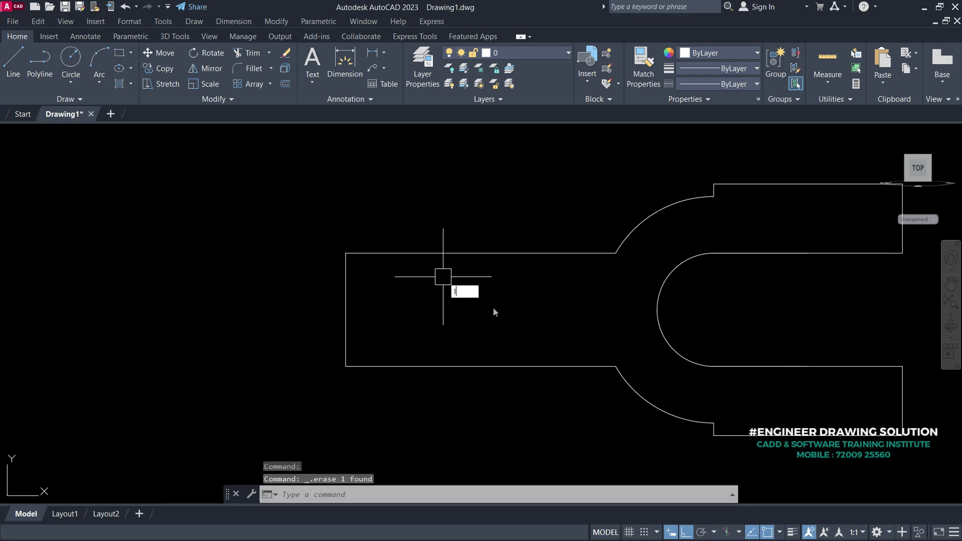
{"action": "type", "text": "l"}
{"action": "key", "text": "Return"}
{"action": "left_click", "coordinate": [346, 310]}
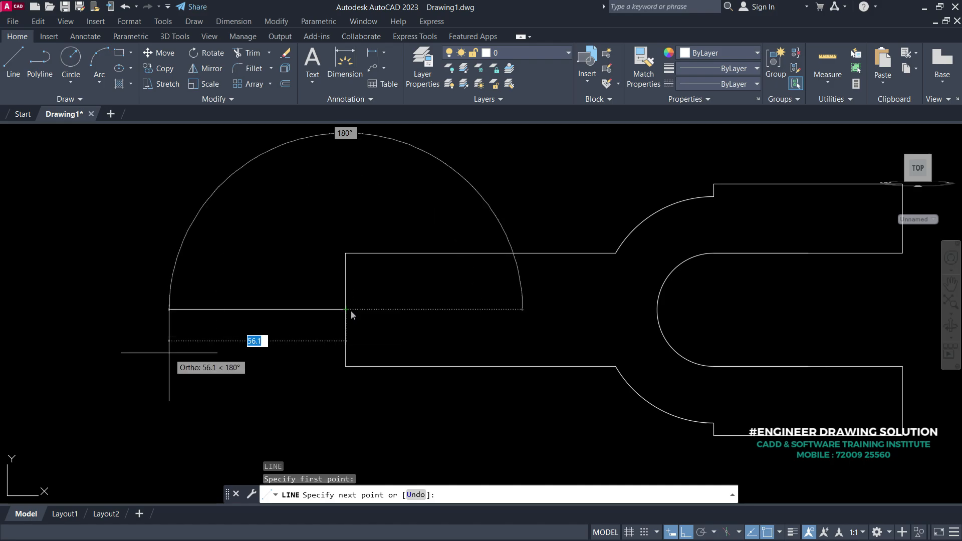
{"action": "type", "text": "30"}
{"action": "key", "text": "Return"}
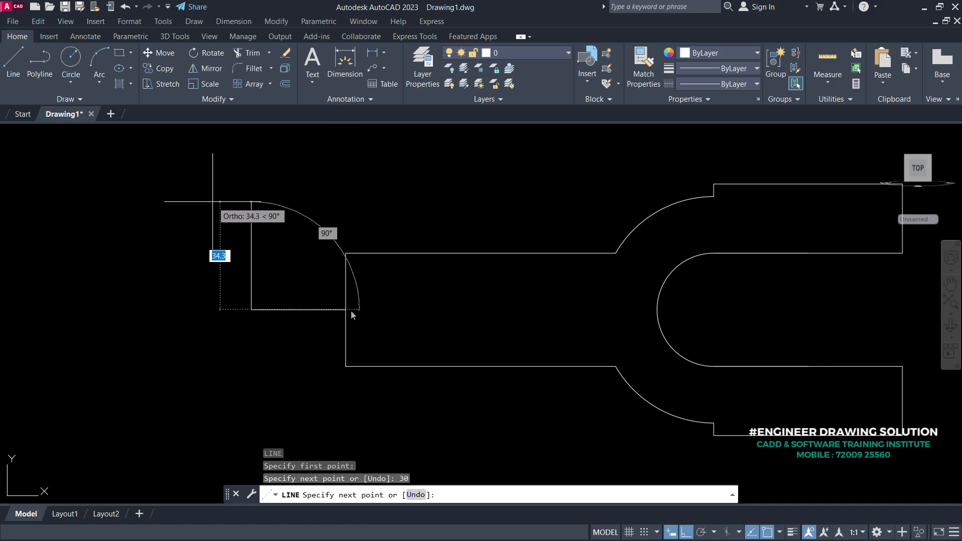
{"action": "type", "text": "15"}
{"action": "key", "text": "Return"}
{"action": "scroll", "coordinate": [361, 273], "scroll_direction": "up", "scroll_amount": 2}
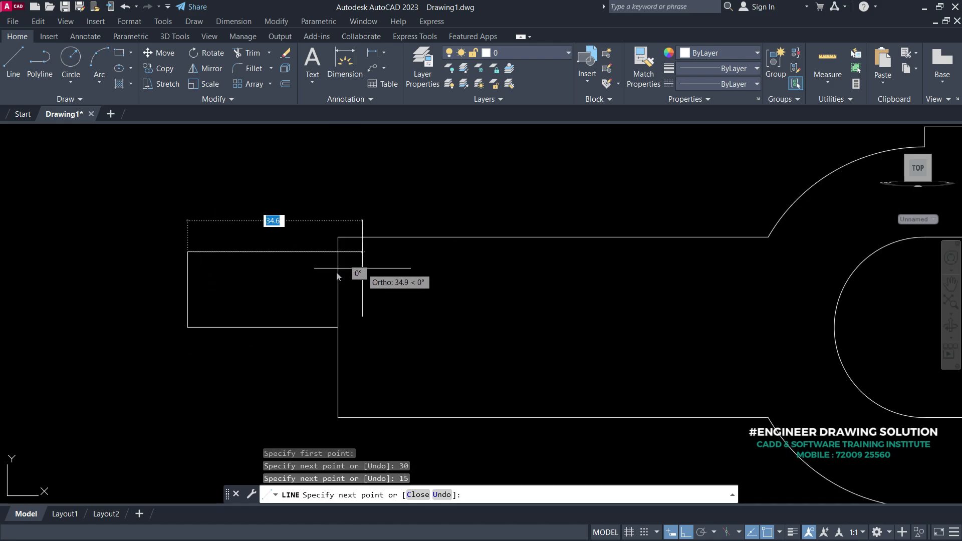
{"action": "type", "text": "30"}
{"action": "key", "text": "Return"}
{"action": "key", "text": "Return"}
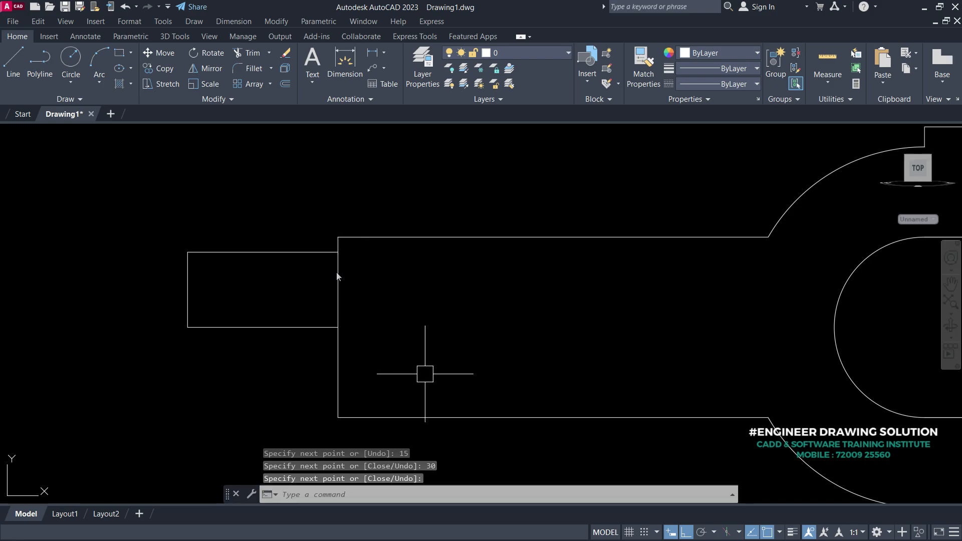
Mirror the stub's upper edge and left end line about its horizontal centre line, keeping the originals.
{"action": "type", "text": "MI"}
{"action": "key", "text": "Return"}
{"action": "left_click", "coordinate": [206, 253]}
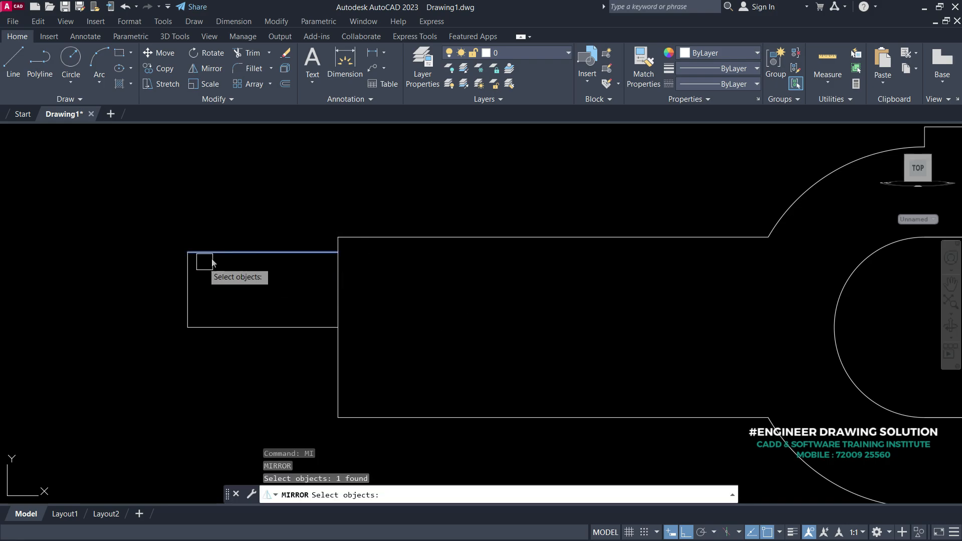
{"action": "left_click", "coordinate": [161, 279]}
{"action": "key", "text": "Return"}
{"action": "left_click", "coordinate": [188, 327]}
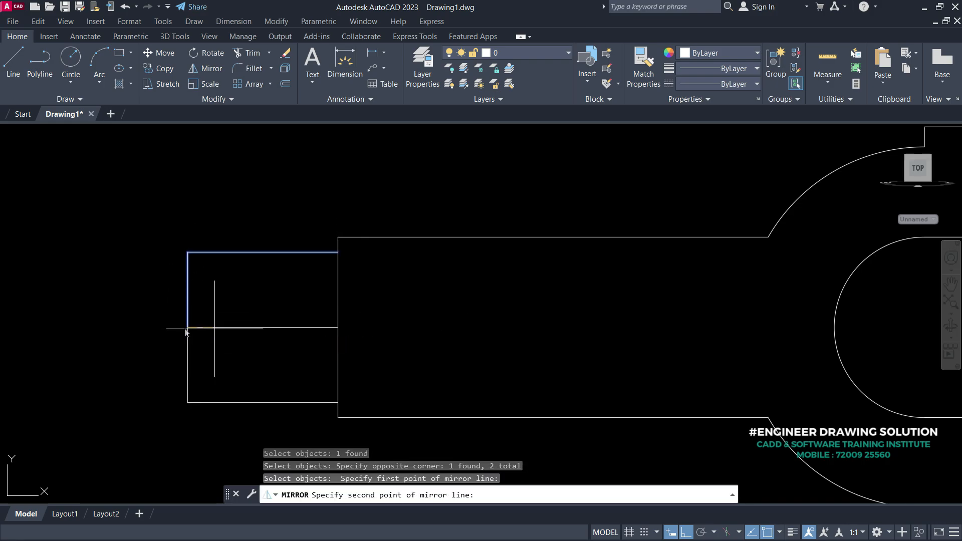
{"action": "left_click", "coordinate": [338, 327]}
{"action": "key", "text": "Return"}
{"action": "mouse_move", "coordinate": [383, 316]}
{"action": "middle_mouse_down"}
{"action": "mouse_move", "coordinate": [421, 277]}
{"action": "mouse_move", "coordinate": [397, 304]}
{"action": "middle_mouse_up"}
{"action": "type", "text": "o"}
{"action": "key", "text": "Return"}
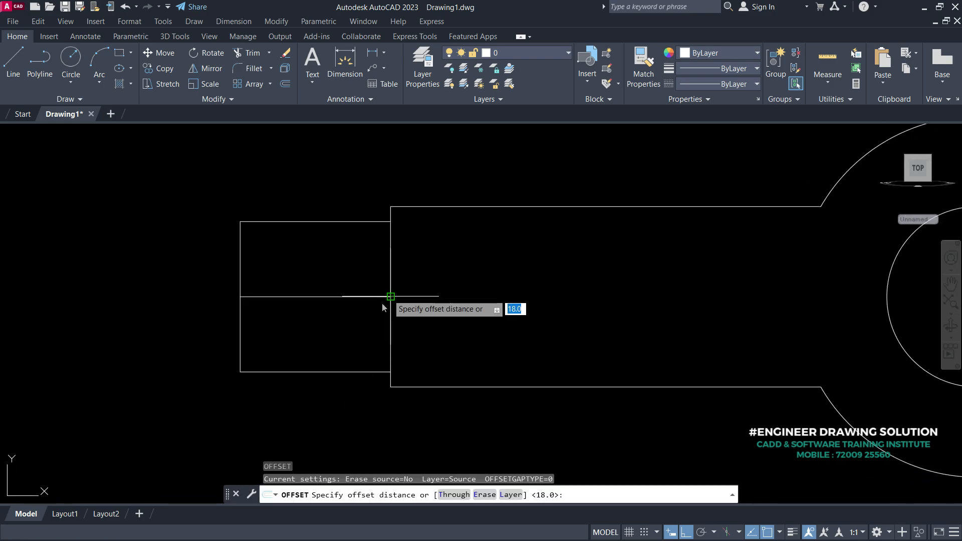
{"action": "type", "text": "3v"}
{"action": "key", "text": "Return"}
{"action": "key", "text": "Escape"}
Offset the upper and lower halves of the stub's left end line by 3 to both sides.
{"action": "type", "text": "o"}
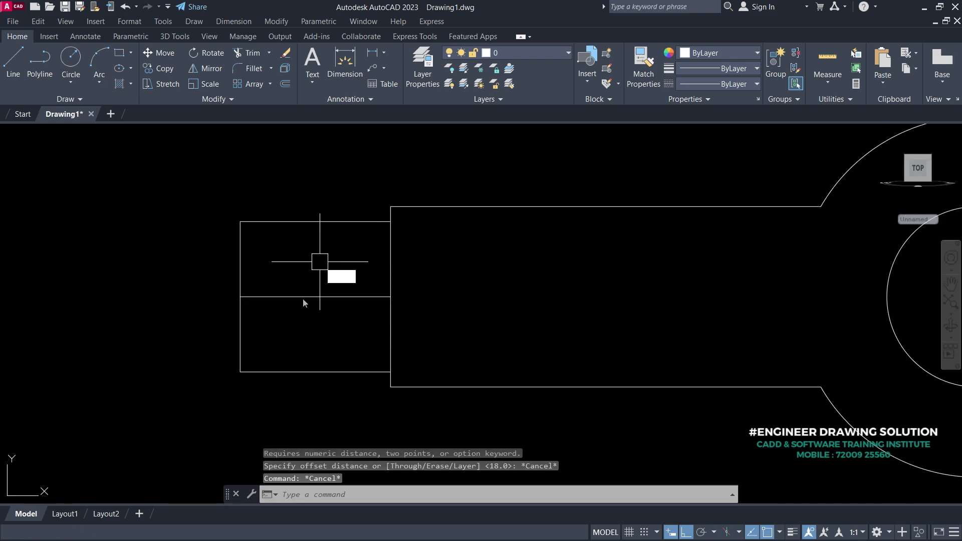
{"action": "key", "text": "Return"}
{"action": "type", "text": "3"}
{"action": "key", "text": "Return"}
{"action": "left_click", "coordinate": [242, 258]}
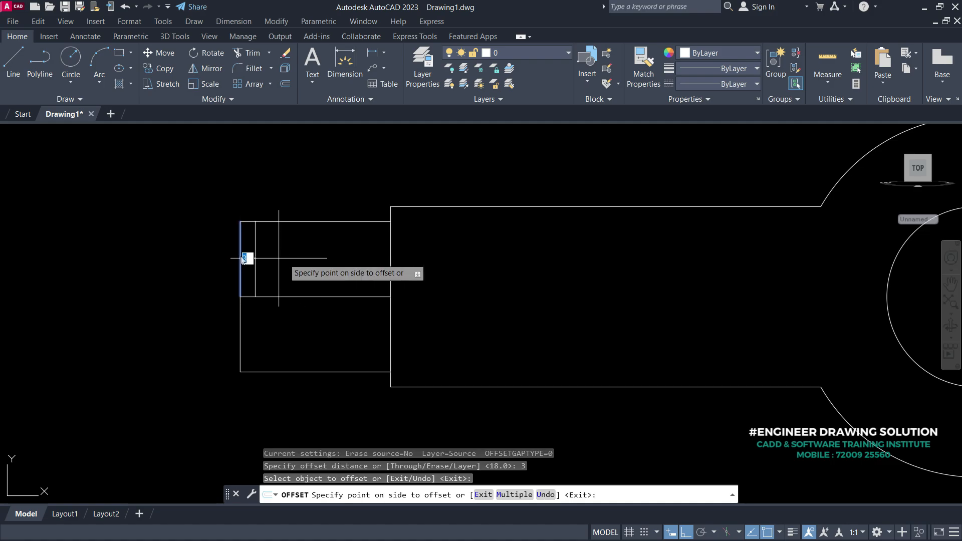
{"action": "left_click", "coordinate": [303, 258]}
{"action": "left_click", "coordinate": [242, 262]}
{"action": "left_click", "coordinate": [165, 285]}
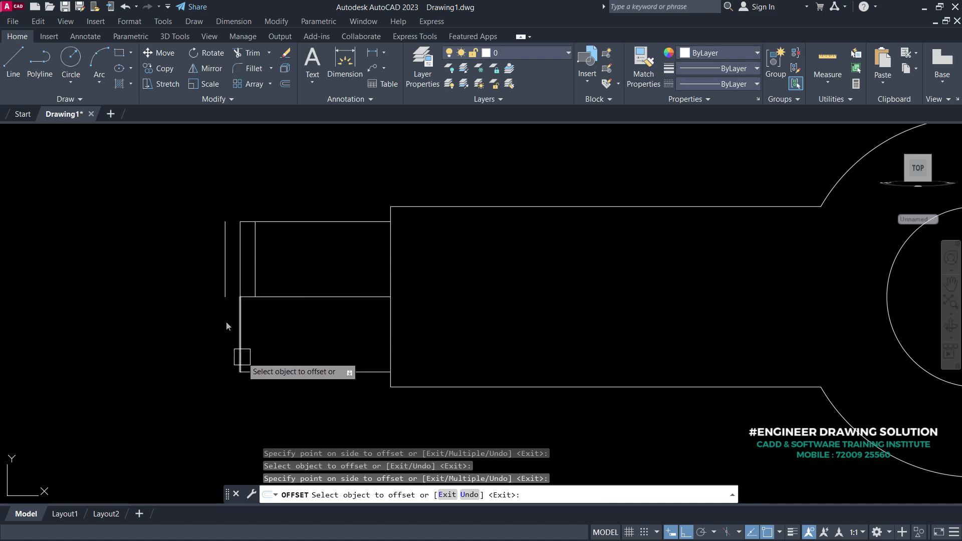
{"action": "left_click", "coordinate": [242, 354]}
{"action": "left_click", "coordinate": [211, 354]}
{"action": "left_click", "coordinate": [242, 331]}
{"action": "left_click", "coordinate": [311, 336]}
{"action": "key", "text": "Return"}
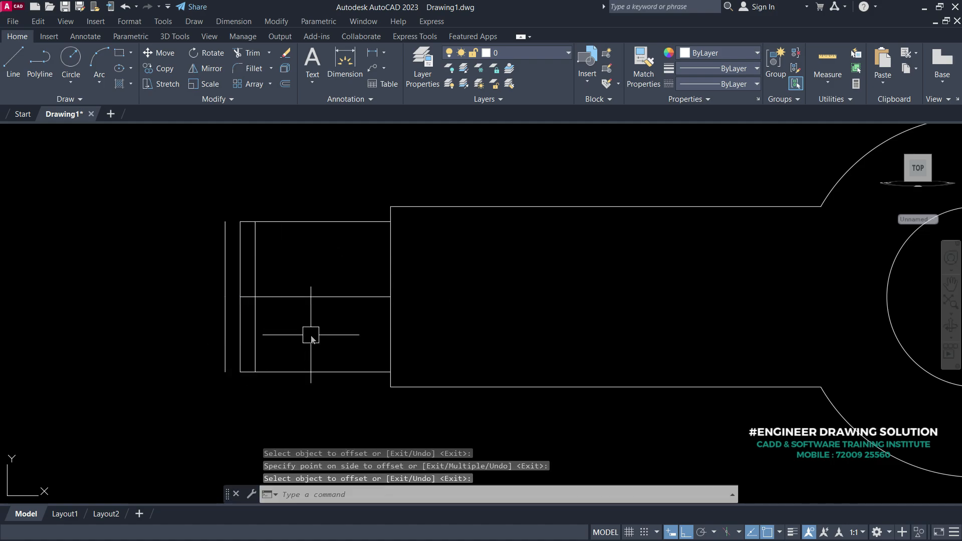
Draw two three-point arcs bulging out to the outer offset line, one across each half of the stub's left end.
{"action": "type", "text": "a"}
{"action": "key", "text": "Return"}
{"action": "scroll", "coordinate": [310, 336], "scroll_direction": "up", "scroll_amount": 2}
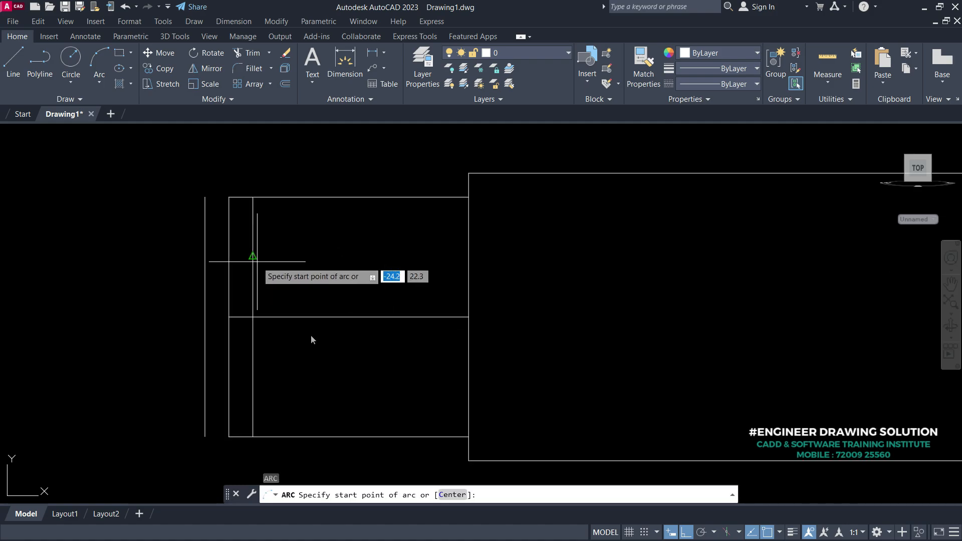
{"action": "left_click", "coordinate": [229, 197]}
{"action": "left_click", "coordinate": [205, 258]}
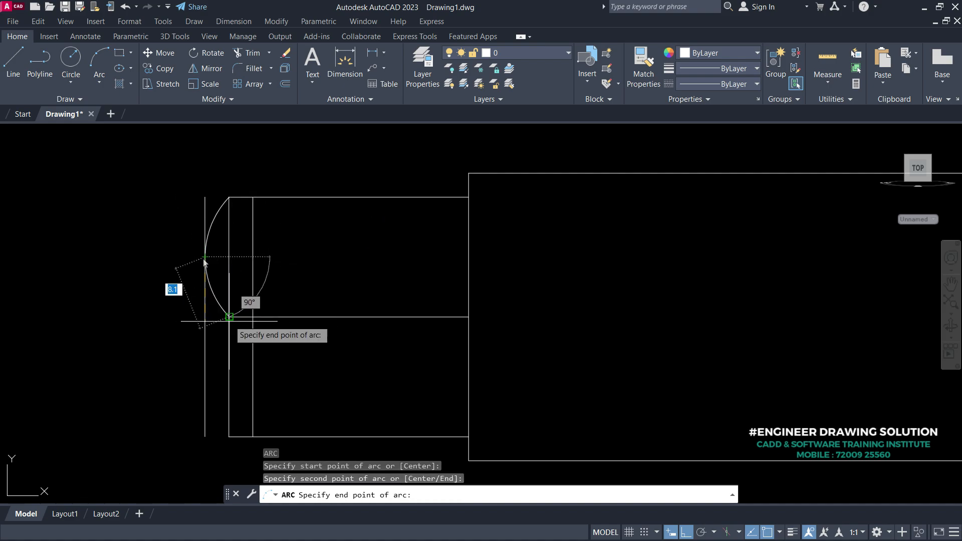
{"action": "left_click", "coordinate": [229, 317]}
{"action": "key", "text": "Return"}
{"action": "left_click", "coordinate": [229, 317]}
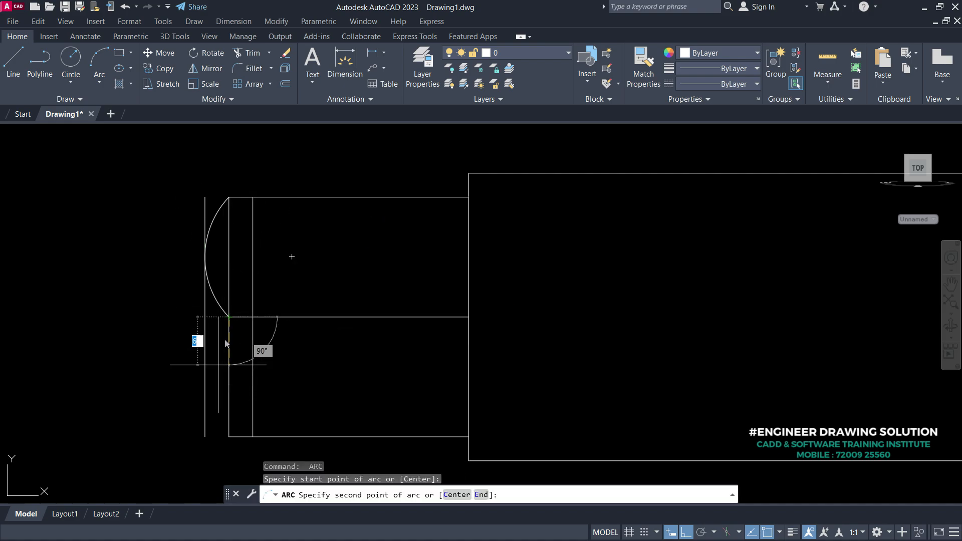
{"action": "left_click", "coordinate": [205, 376]}
{"action": "left_click", "coordinate": [229, 436]}
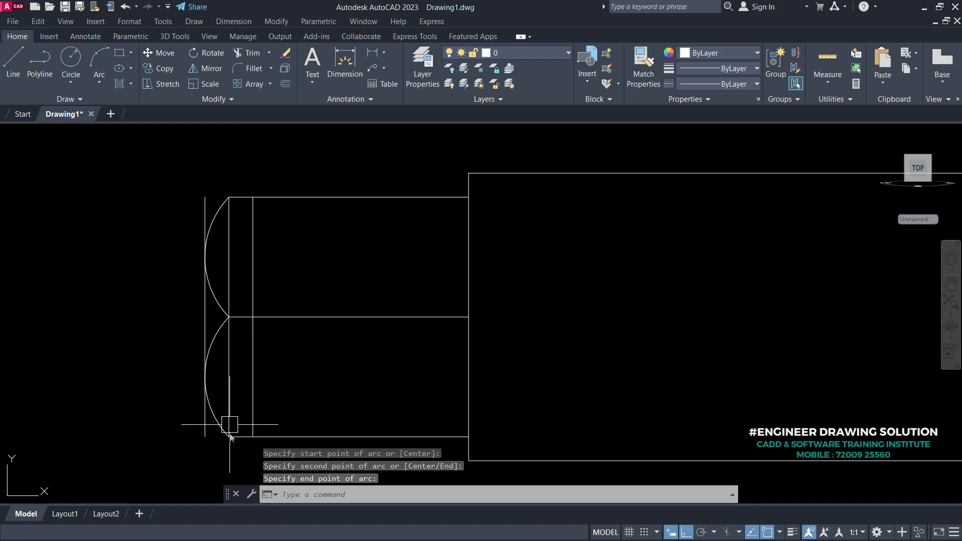
Draw a three-point arc across the lower half of the stub's end, bulging inward to the midpoint of the inner offset line.
{"action": "middle_click_drag", "start_coordinate": [237, 406], "coordinate": [274, 370]}
{"action": "key", "text": "Return"}
{"action": "left_click", "coordinate": [266, 281]}
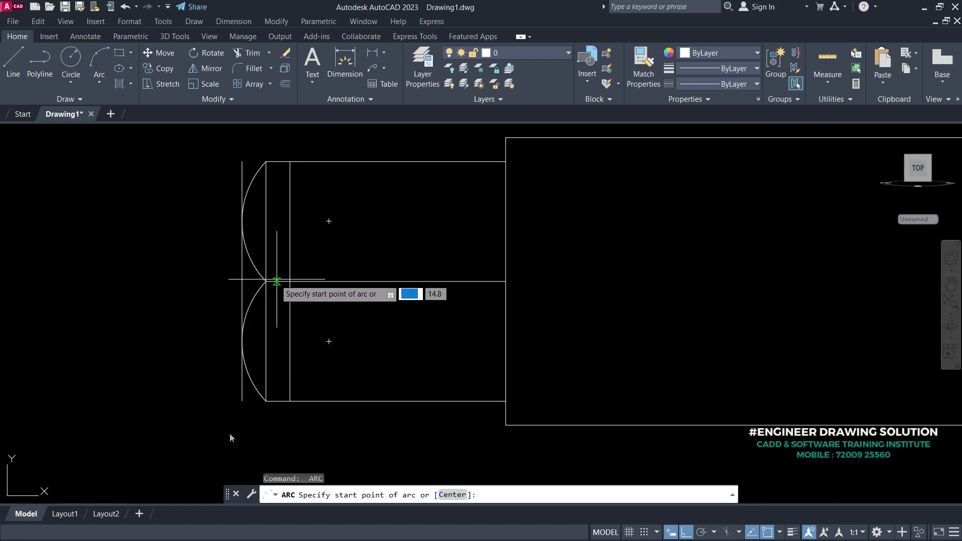
{"action": "left_click", "coordinate": [290, 341]}
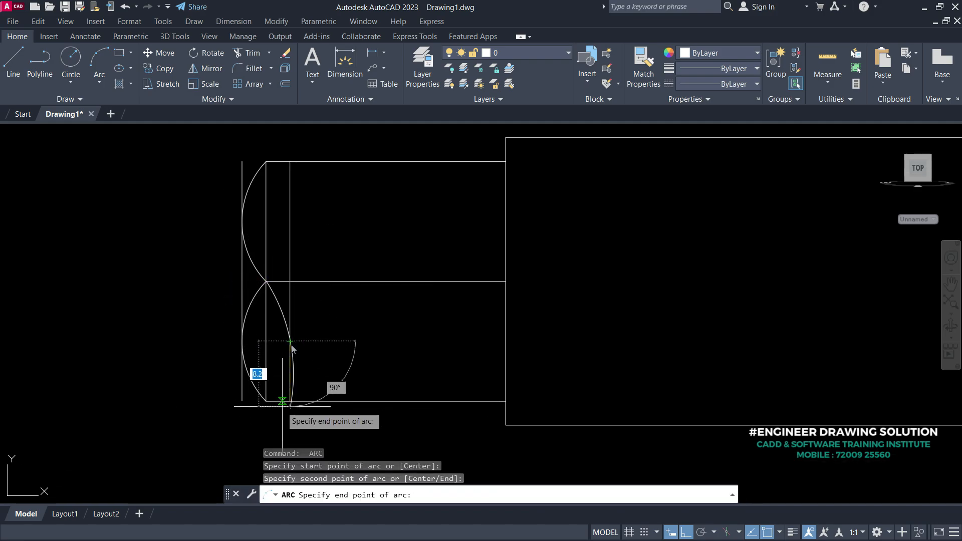
{"action": "left_click", "coordinate": [267, 401]}
Erase the six vertical construction lines at the stub's left end, leaving only the break arcs.
{"action": "left_click", "coordinate": [266, 320]}
{"action": "left_click", "coordinate": [266, 235]}
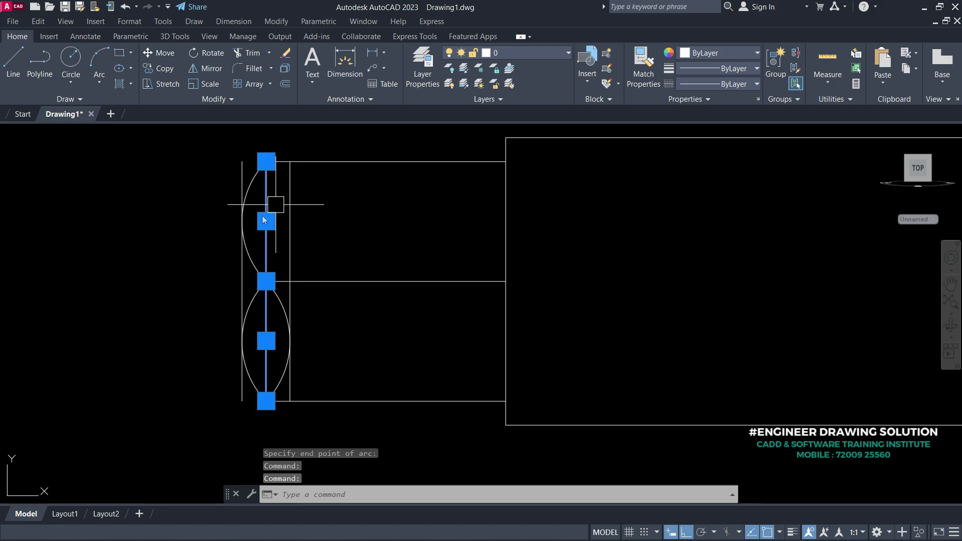
{"action": "scroll", "coordinate": [296, 388], "scroll_direction": "up", "scroll_amount": 2}
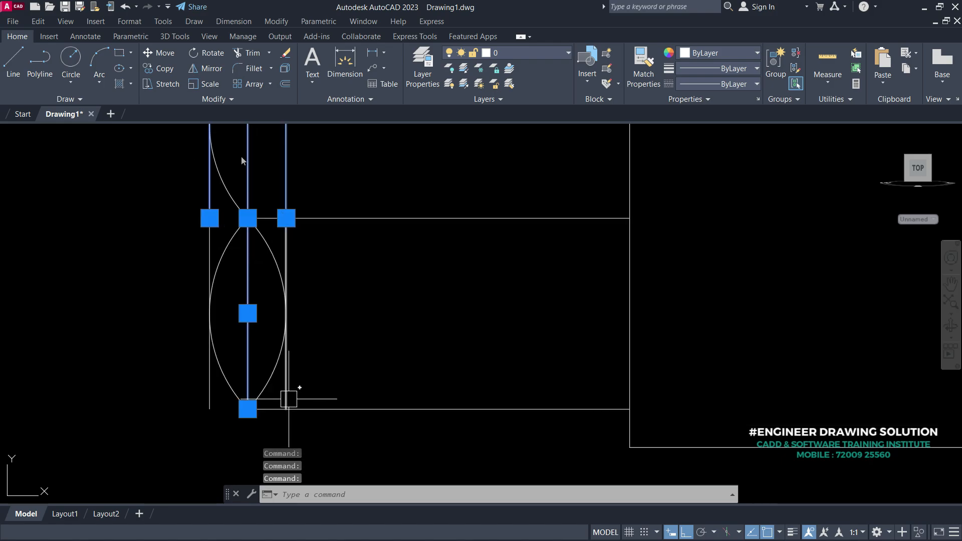
{"action": "left_click", "coordinate": [209, 401]}
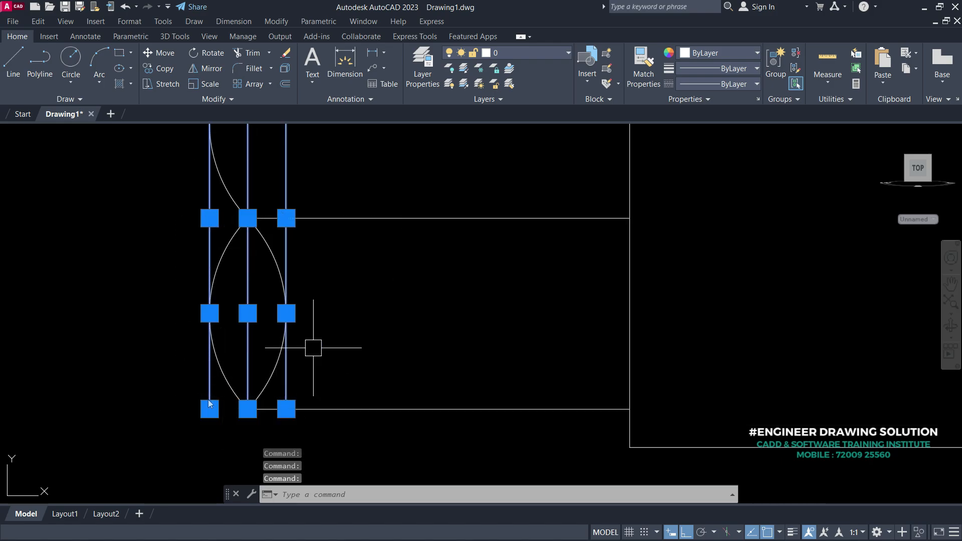
{"action": "right_click", "coordinate": [440, 290]}
{"action": "left_click", "coordinate": [447, 315]}
Erase the horizontal centre line inside the shaft stub.
{"action": "scroll", "coordinate": [446, 319], "scroll_direction": "down", "scroll_amount": 1}
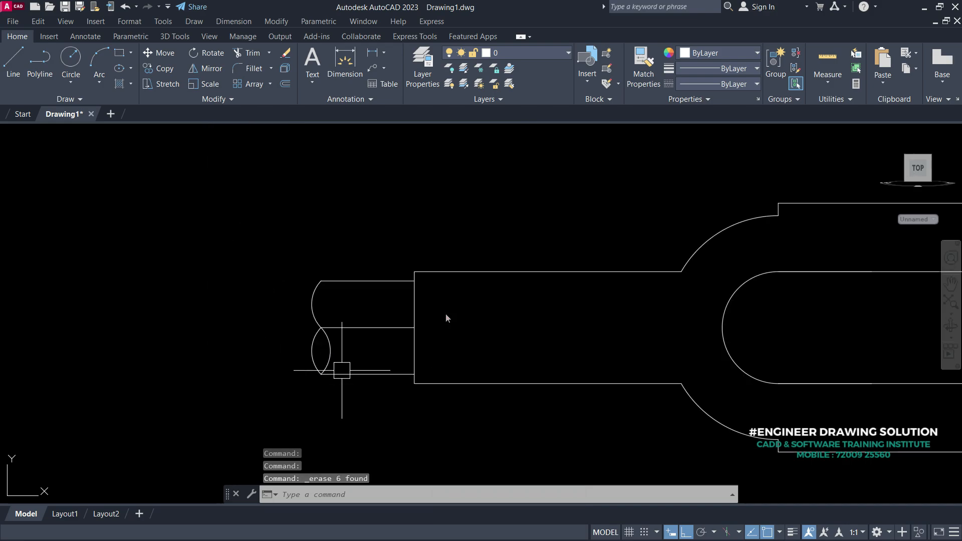
{"action": "left_click", "coordinate": [367, 328]}
{"action": "right_click", "coordinate": [303, 234]}
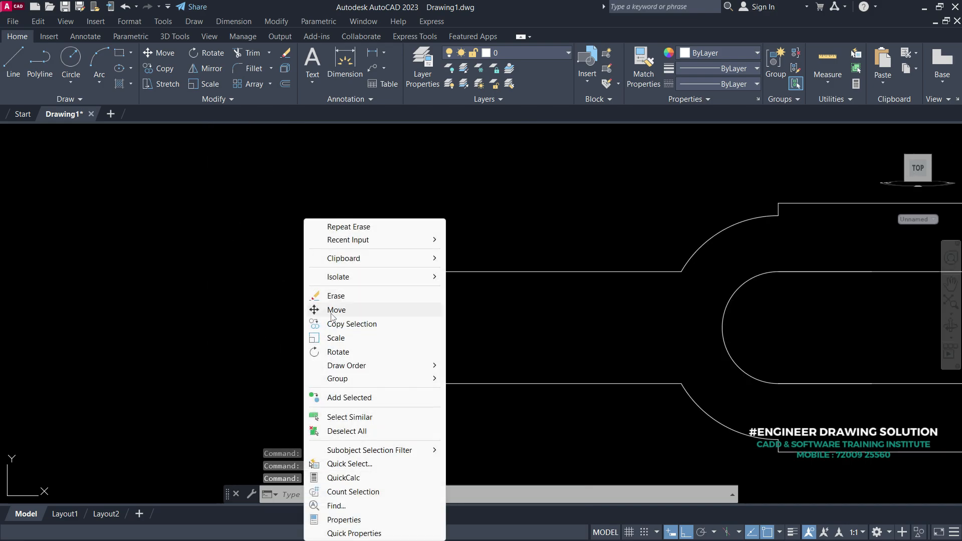
{"action": "left_click", "coordinate": [335, 296]}
{"action": "middle_click_drag", "start_coordinate": [412, 318], "coordinate": [231, 311]}
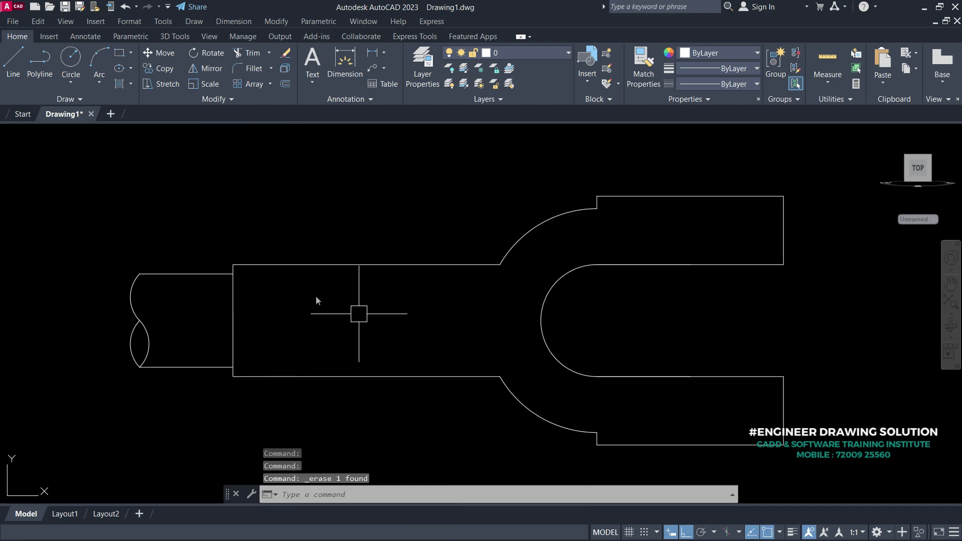
{"action": "mouse_move", "coordinate": [359, 314]}
{"action": "middle_mouse_down"}
{"action": "mouse_move", "coordinate": [334, 312]}
{"action": "mouse_move", "coordinate": [342, 348]}
{"action": "mouse_move", "coordinate": [322, 338]}
{"action": "middle_mouse_up"}
{"action": "scroll", "coordinate": [311, 304], "scroll_direction": "up", "scroll_amount": 2}
{"action": "middle_click_drag", "start_coordinate": [244, 308], "coordinate": [264, 308]}
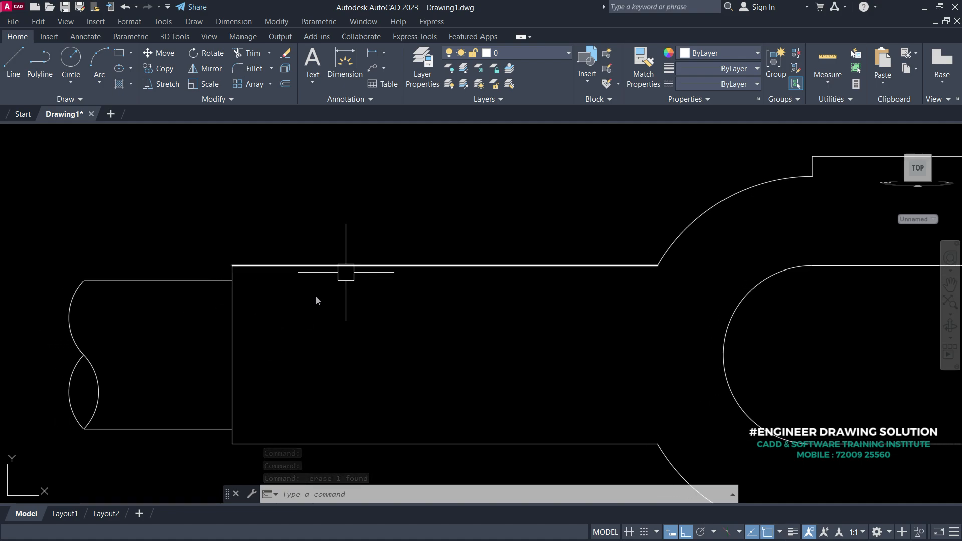
{"action": "type", "text": "o"}
{"action": "key", "text": "Return"}
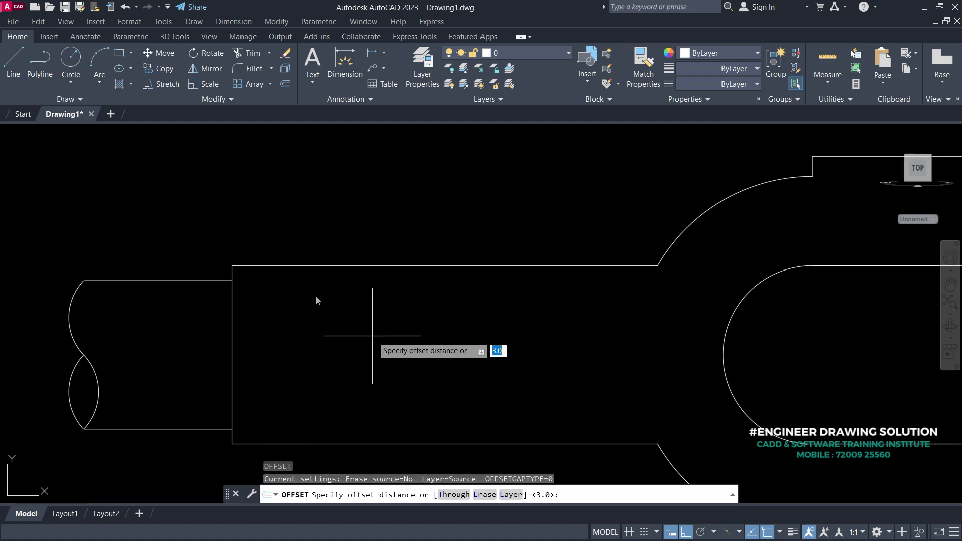
{"action": "type", "text": "99"}
{"action": "key", "text": "Return"}
{"action": "key", "text": "Escape"}
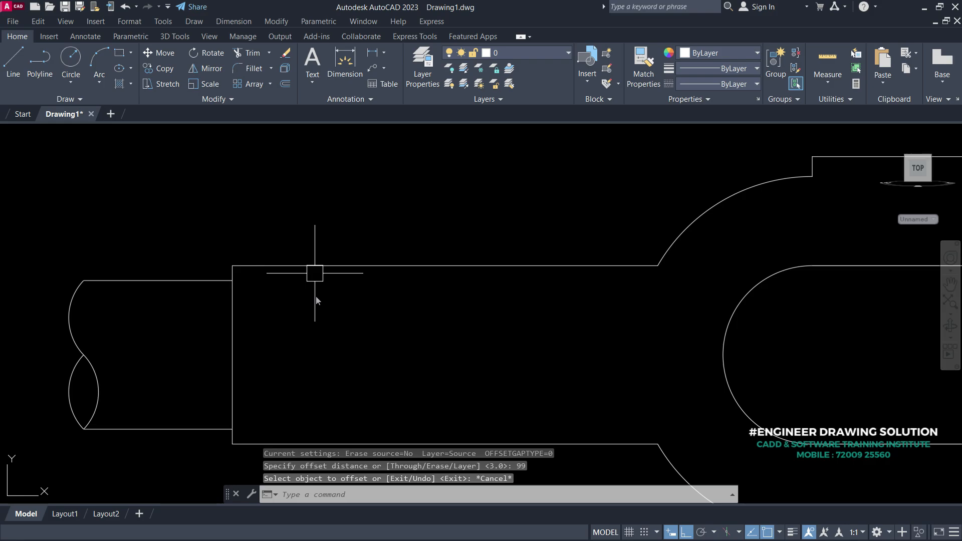
{"action": "key", "text": "Escape"}
{"action": "key", "text": "Escape"}
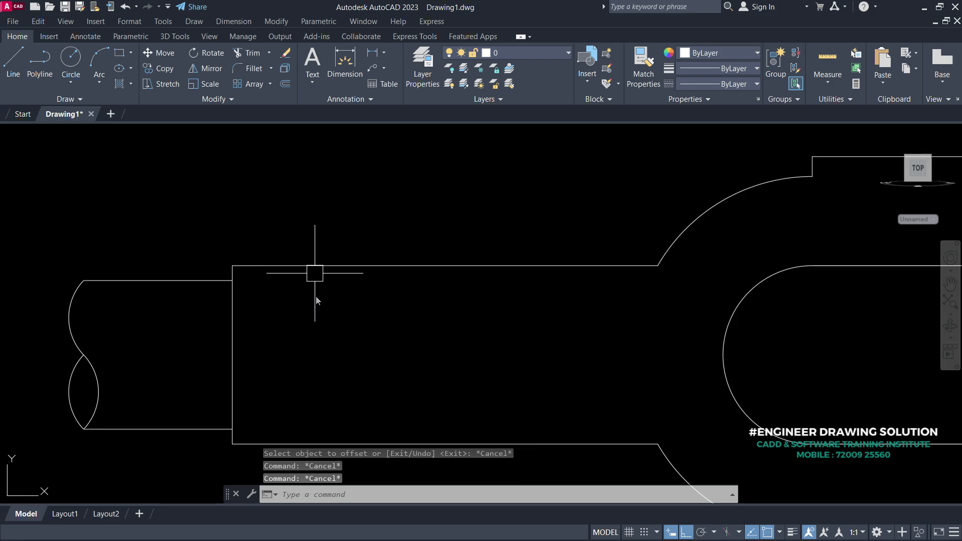
Offset the handle's upper and lower edges inward by 9.
{"action": "type", "text": "o"}
{"action": "key", "text": "Return"}
{"action": "type", "text": "9"}
{"action": "key", "text": "Return"}
{"action": "left_click", "coordinate": [286, 266]}
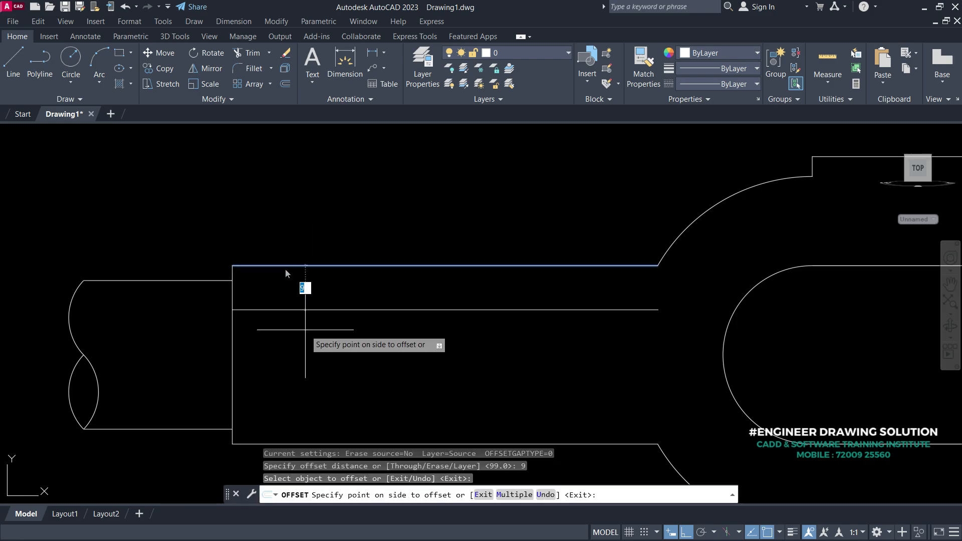
{"action": "left_click", "coordinate": [305, 330]}
{"action": "middle_click_drag", "start_coordinate": [292, 364], "coordinate": [278, 315]}
{"action": "left_click", "coordinate": [292, 394]}
{"action": "left_click", "coordinate": [310, 301]}
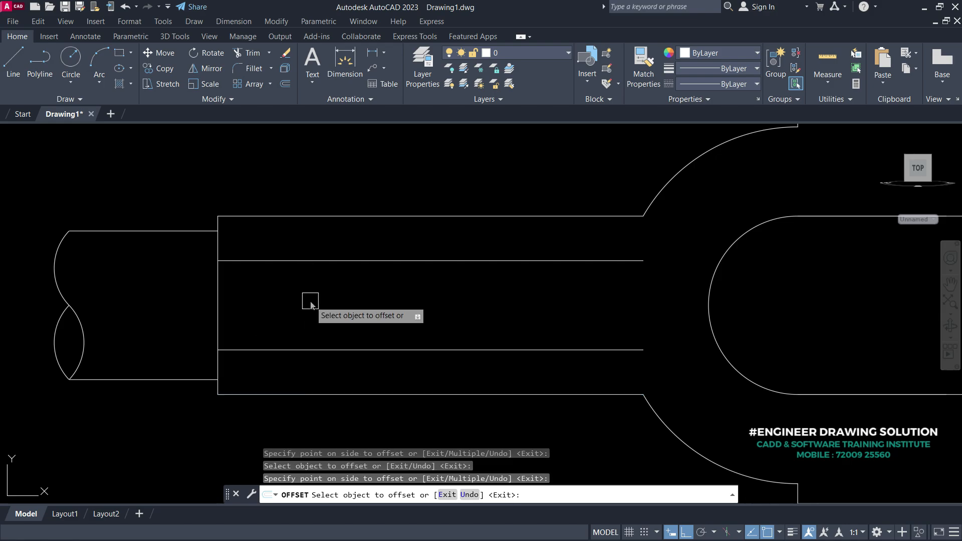
Offset the handle's left end line by 45 to the right, into the handle.
{"action": "key", "text": "Escape"}
{"action": "type", "text": "o"}
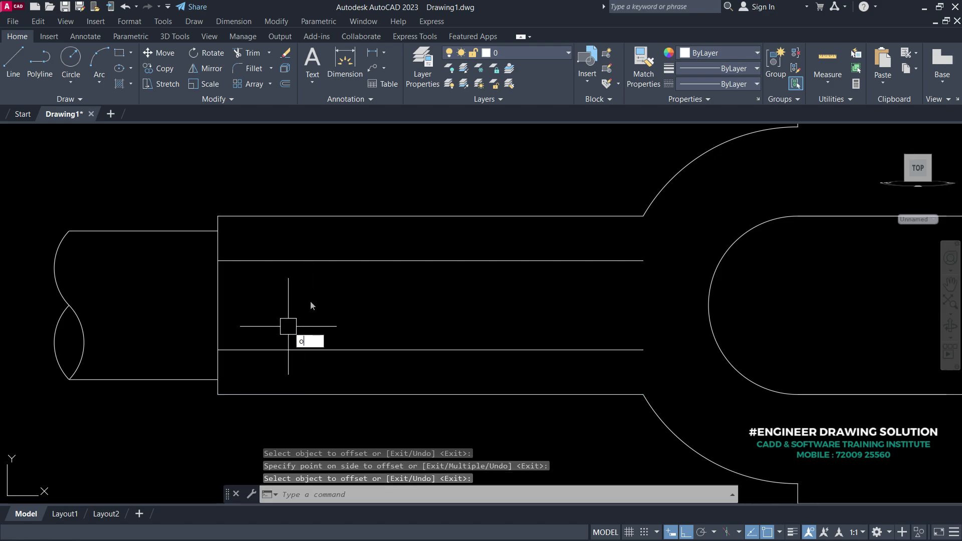
{"action": "key", "text": "Return"}
{"action": "type", "text": "45"}
{"action": "key", "text": "Return"}
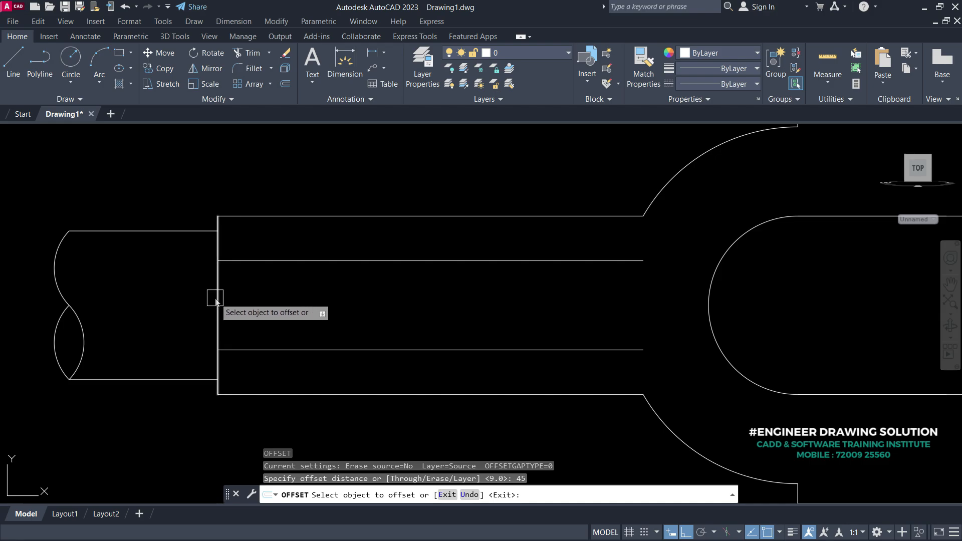
{"action": "left_click", "coordinate": [218, 301]}
{"action": "left_click", "coordinate": [326, 305]}
{"action": "key", "text": "Return"}
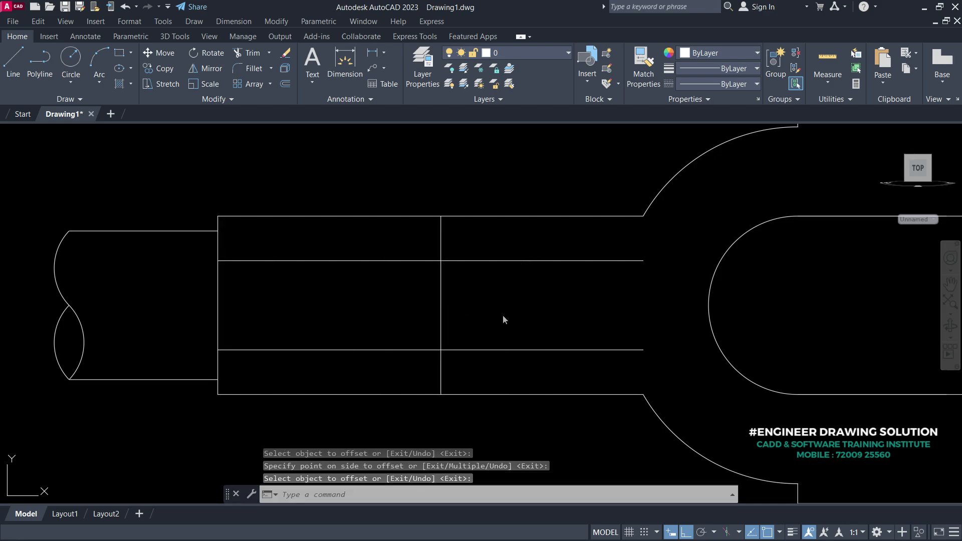
Trim both inner handle lines beyond the new vertical line and remove that vertical's middle portion between them.
{"action": "type", "text": "tr"}
{"action": "key", "text": "Return"}
{"action": "left_click", "coordinate": [483, 261]}
{"action": "left_click", "coordinate": [481, 350]}
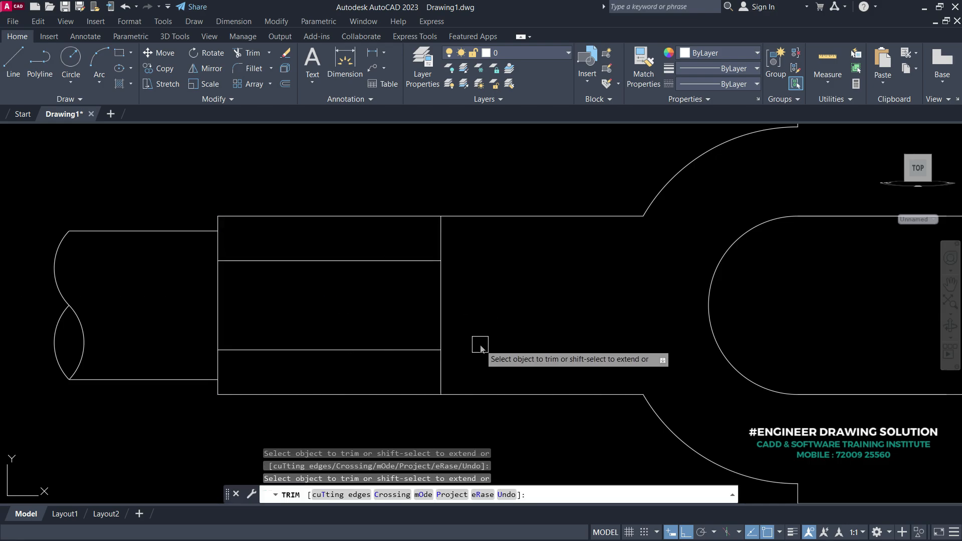
{"action": "left_click", "coordinate": [441, 306]}
{"action": "key", "text": "Escape"}
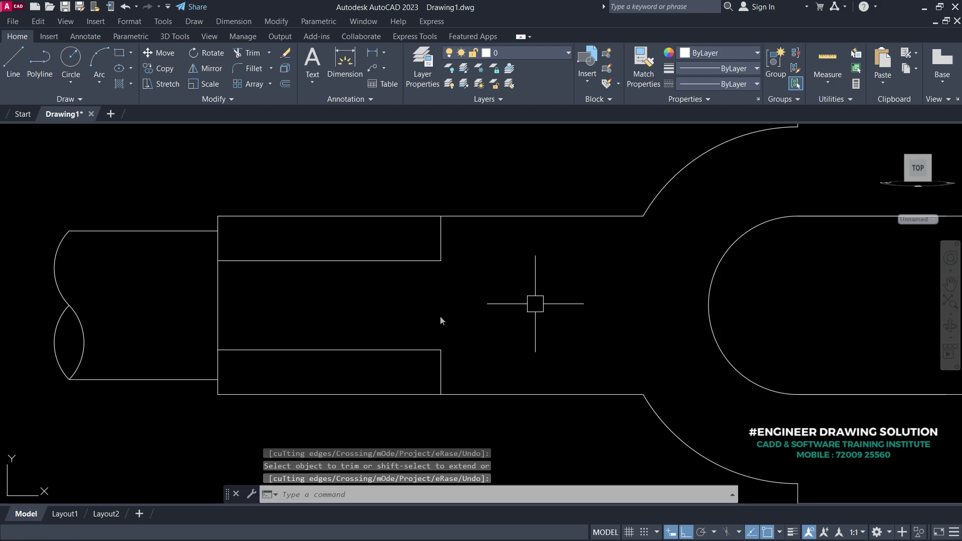
Fillet the right-hand corners of the upper and lower inner handle outlines with radius 9, using the Multiple option.
{"action": "mouse_move", "coordinate": [477, 302]}
{"action": "middle_mouse_down"}
{"action": "mouse_move", "coordinate": [522, 323]}
{"action": "mouse_move", "coordinate": [464, 284]}
{"action": "middle_mouse_up"}
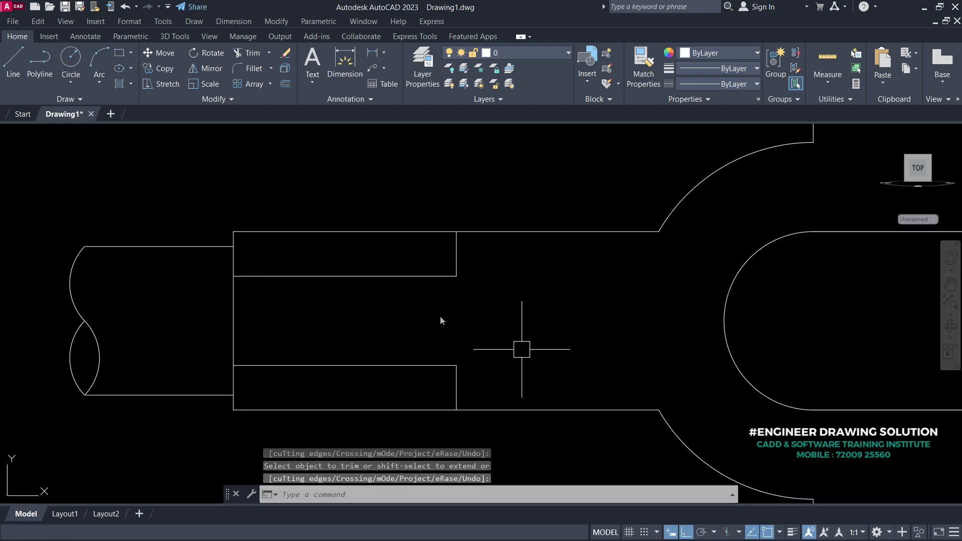
{"action": "type", "text": "f"}
{"action": "key", "text": "Return"}
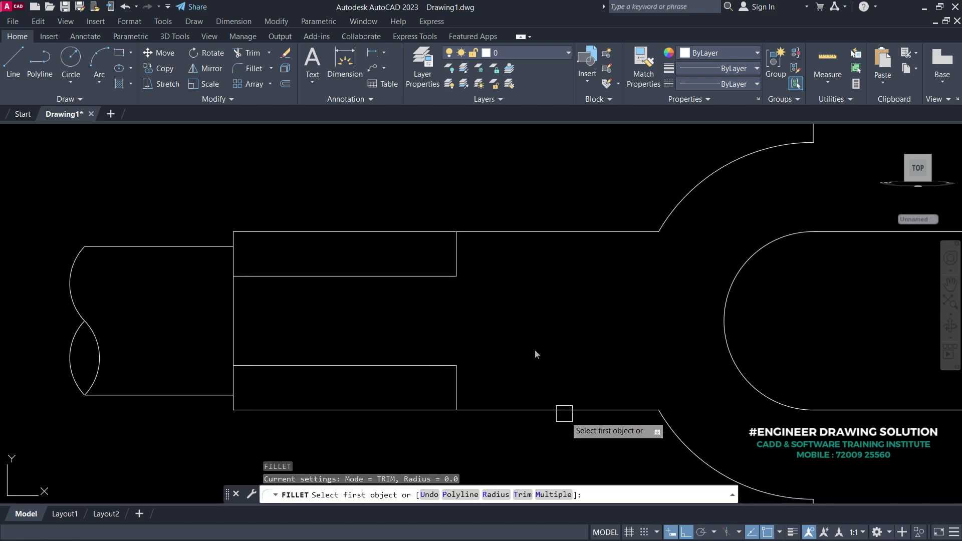
{"action": "left_click", "coordinate": [552, 496]}
{"action": "left_click", "coordinate": [496, 495]}
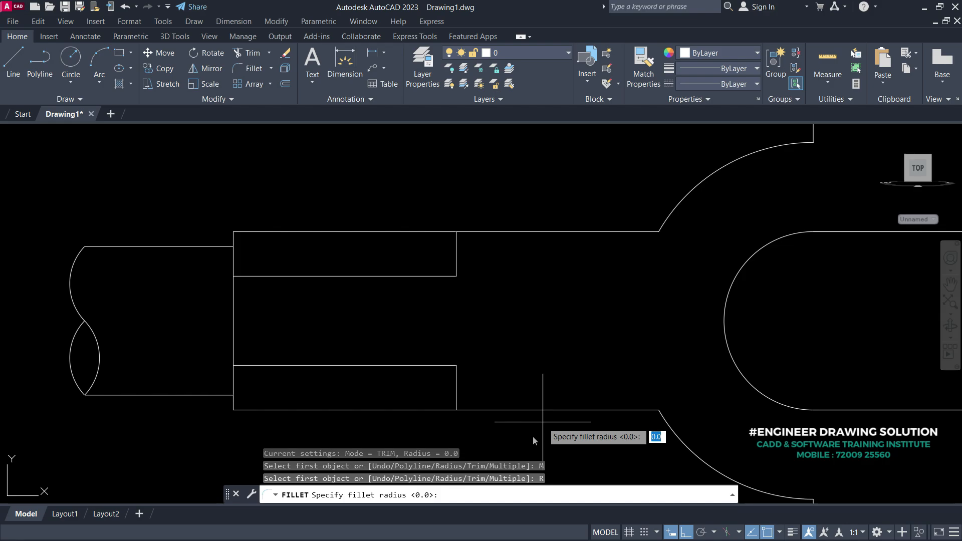
{"action": "type", "text": "9"}
{"action": "key", "text": "Return"}
{"action": "left_click", "coordinate": [456, 390]}
{"action": "left_click", "coordinate": [429, 367]}
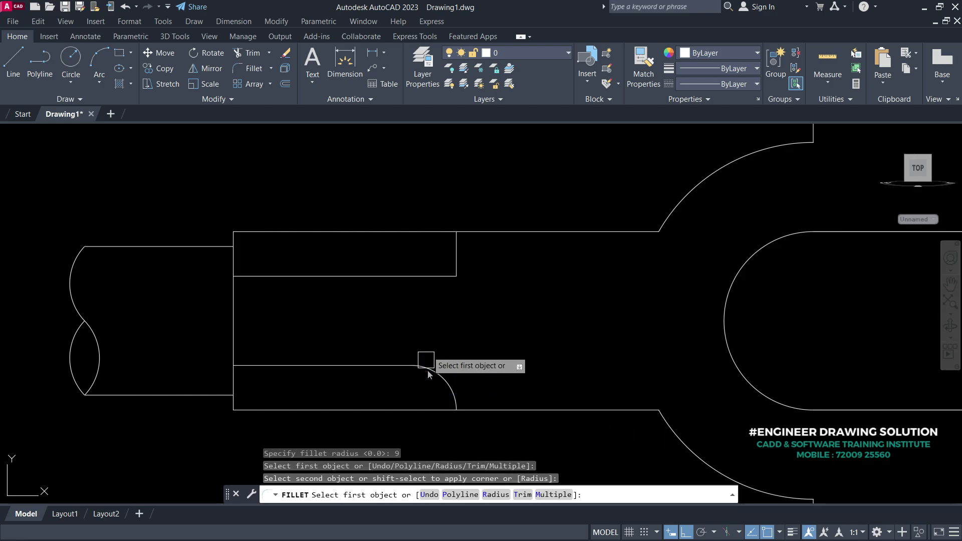
{"action": "left_click", "coordinate": [434, 276]}
{"action": "left_click", "coordinate": [456, 244]}
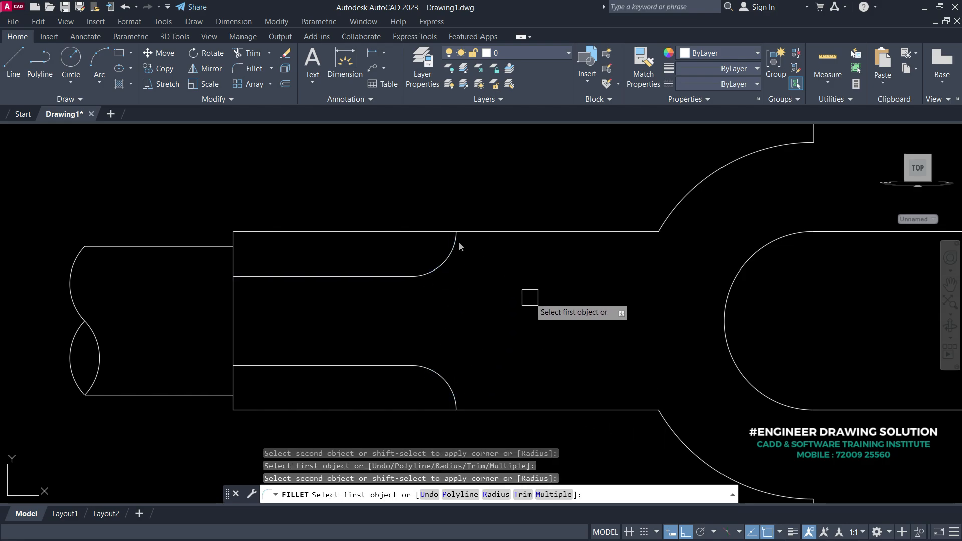
{"action": "key", "text": "Return"}
Offset the handle's left end line inward by 3.
{"action": "middle_click_drag", "start_coordinate": [394, 340], "coordinate": [424, 348]}
{"action": "type", "text": "o"}
{"action": "key", "text": "Return"}
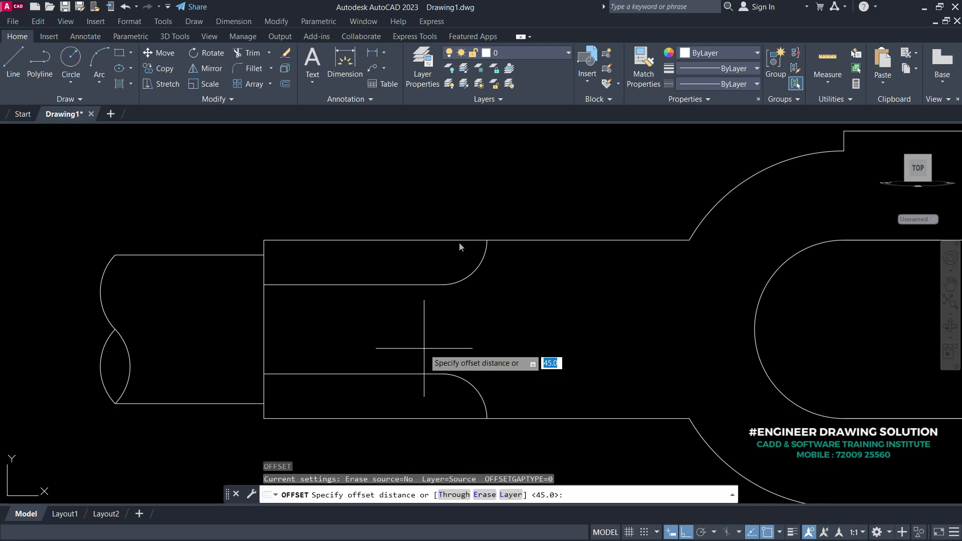
{"action": "type", "text": "3"}
{"action": "key", "text": "Return"}
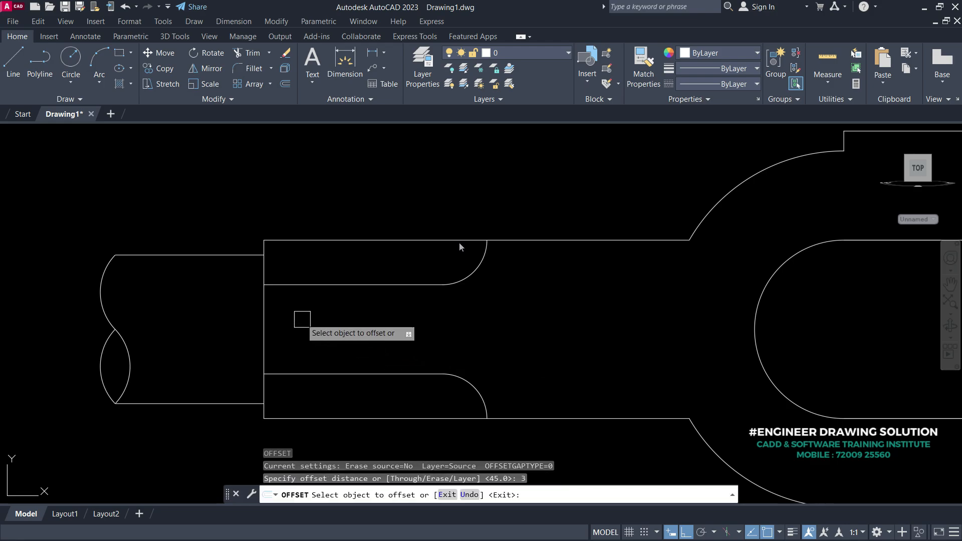
{"action": "left_click", "coordinate": [265, 319]}
{"action": "left_click", "coordinate": [320, 331]}
{"action": "key", "text": "Escape"}
Draw a three-point arc between the two inner lines at the handle's left end, touching the end line at its midpoint.
{"action": "type", "text": "a"}
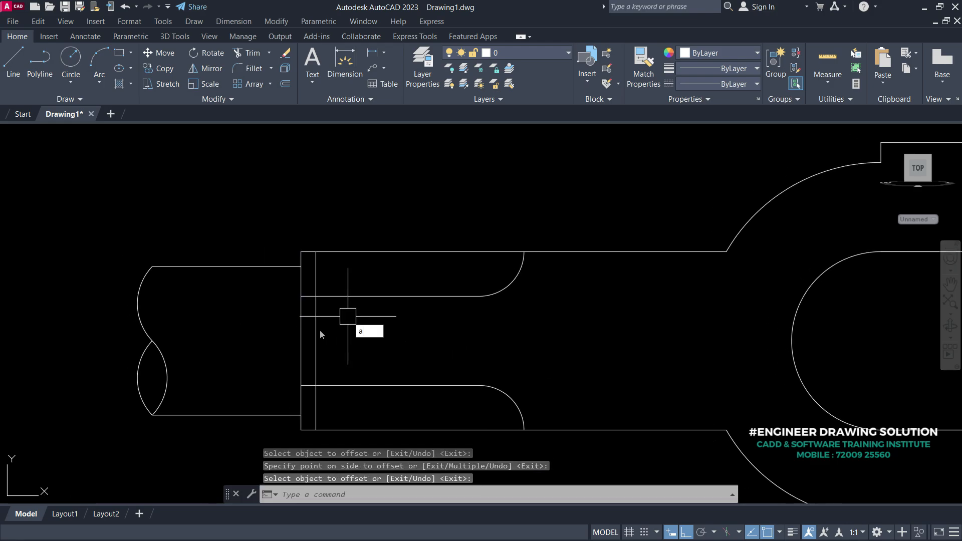
{"action": "key", "text": "Return"}
{"action": "scroll", "coordinate": [321, 332], "scroll_direction": "up", "scroll_amount": 4}
{"action": "left_click", "coordinate": [301, 290]}
{"action": "scroll", "coordinate": [291, 293], "scroll_direction": "down", "scroll_amount": 4}
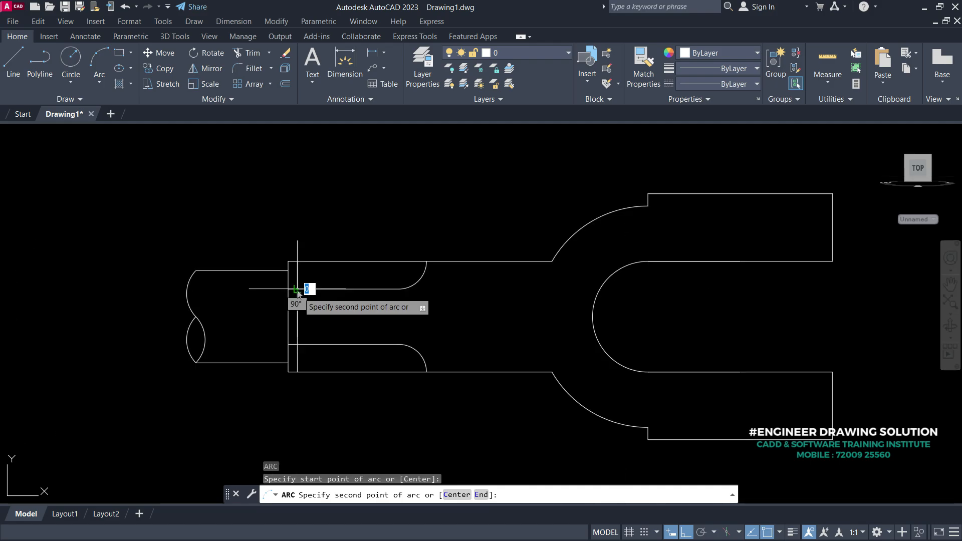
{"action": "left_click", "coordinate": [288, 317]}
{"action": "left_click", "coordinate": [298, 344]}
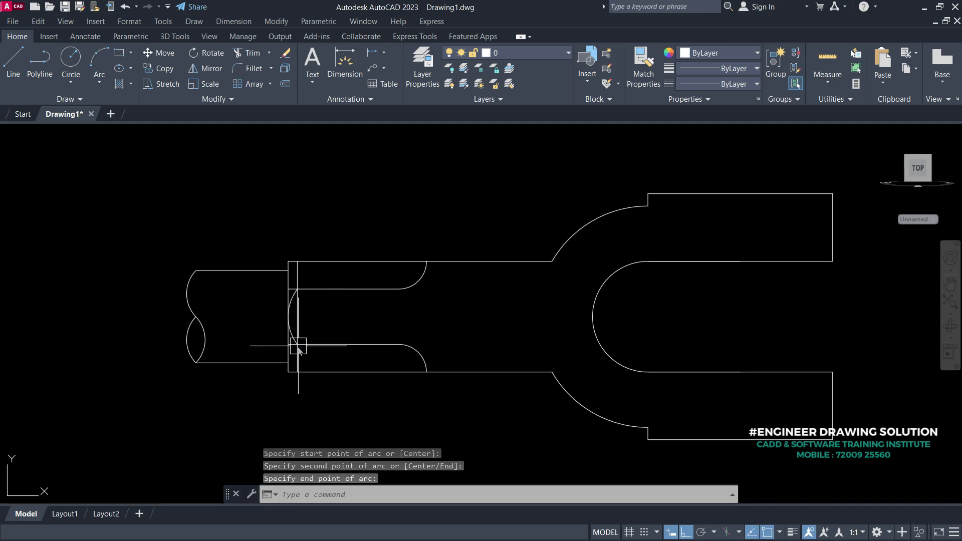
Draw a three-point arc from the upper inner line to the handle's top edge, bulging left to the end line.
{"action": "scroll", "coordinate": [296, 344], "scroll_direction": "up", "scroll_amount": 4}
{"action": "type", "text": "a"}
{"action": "key", "text": "Return"}
{"action": "scroll", "coordinate": [300, 349], "scroll_direction": "up", "scroll_amount": 4}
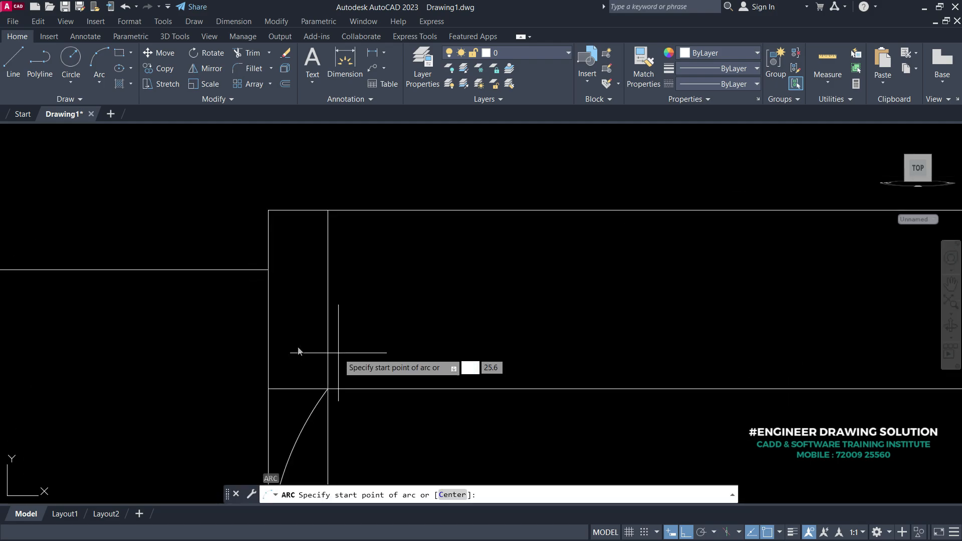
{"action": "left_click", "coordinate": [328, 388]}
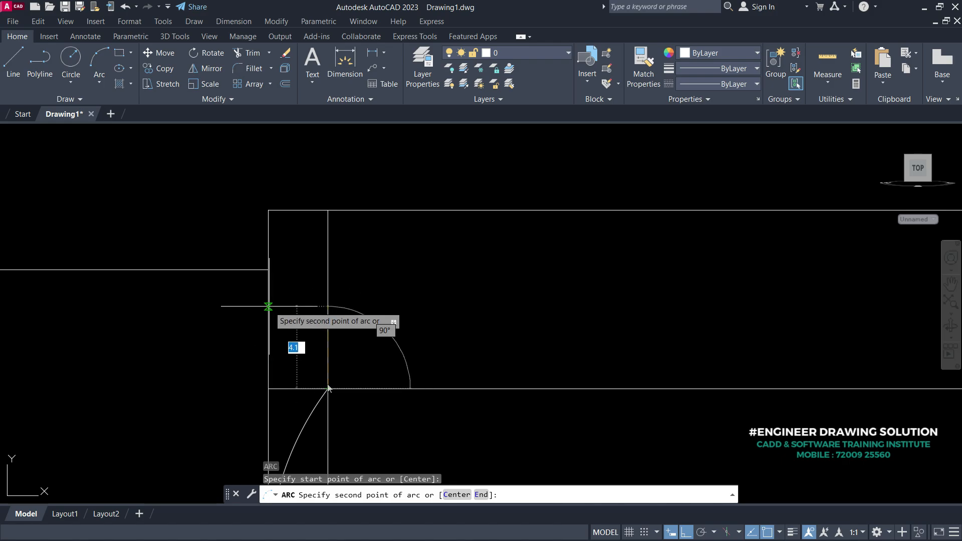
{"action": "left_click", "coordinate": [268, 296]}
{"action": "left_click", "coordinate": [328, 210]}
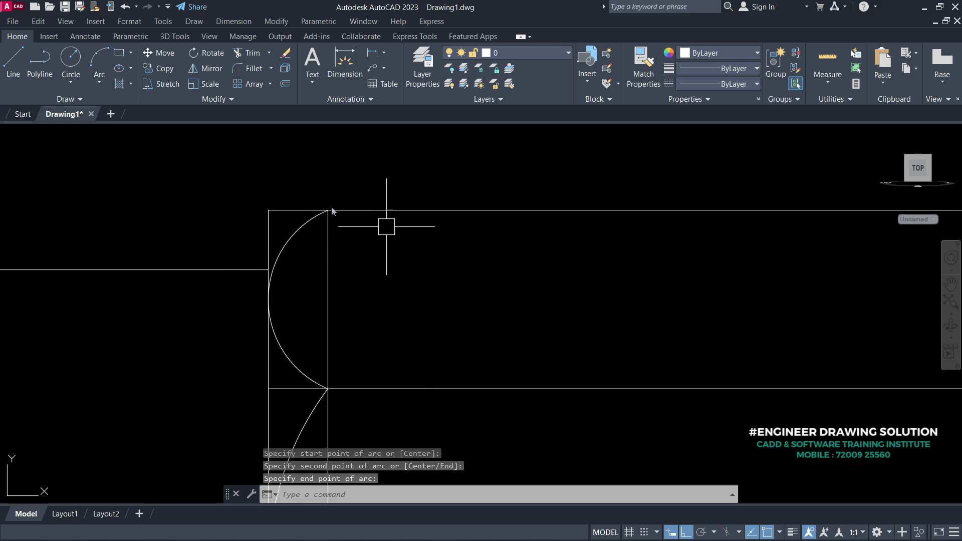
Draw a three-point arc from the handle's bottom edge to the lower inner line, bulging left to the end line.
{"action": "scroll", "coordinate": [436, 392], "scroll_direction": "up", "scroll_amount": 5}
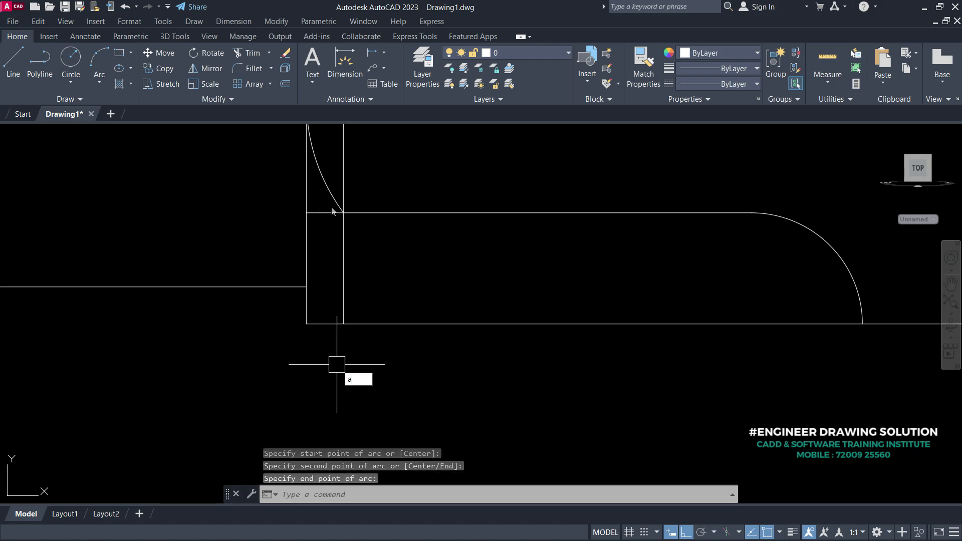
{"action": "key", "text": "Return"}
{"action": "left_click", "coordinate": [344, 324]}
{"action": "left_click", "coordinate": [309, 262]}
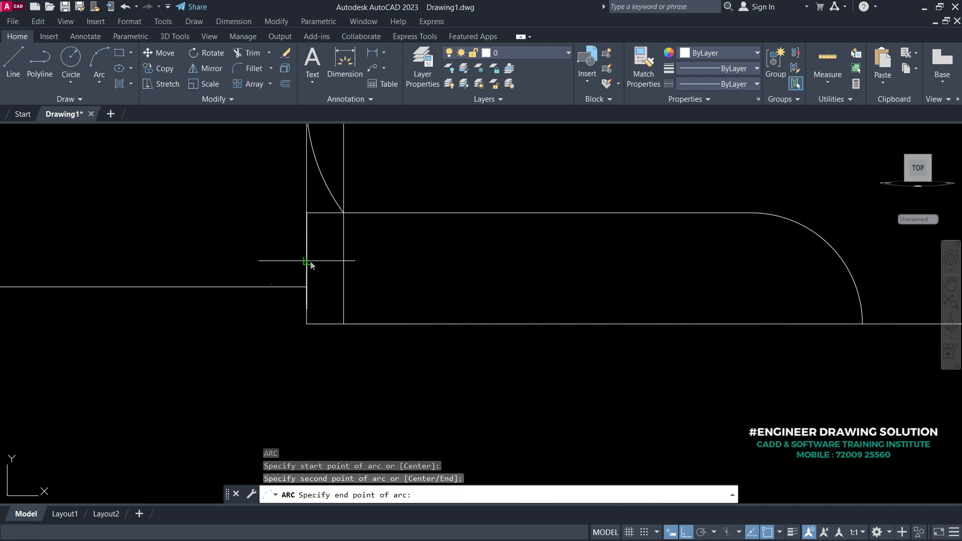
{"action": "left_click", "coordinate": [344, 213]}
{"action": "scroll", "coordinate": [349, 219], "scroll_direction": "down", "scroll_amount": 3}
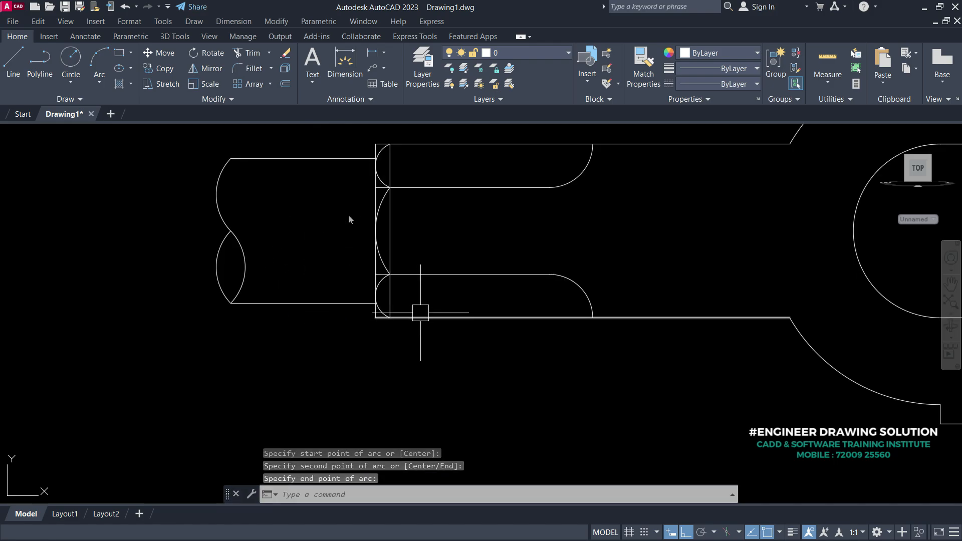
Erase the vertical construction line joining the arc ends at the handle's left end.
{"action": "middle_click_drag", "start_coordinate": [349, 220], "coordinate": [349, 269]}
{"action": "left_click", "coordinate": [391, 275]}
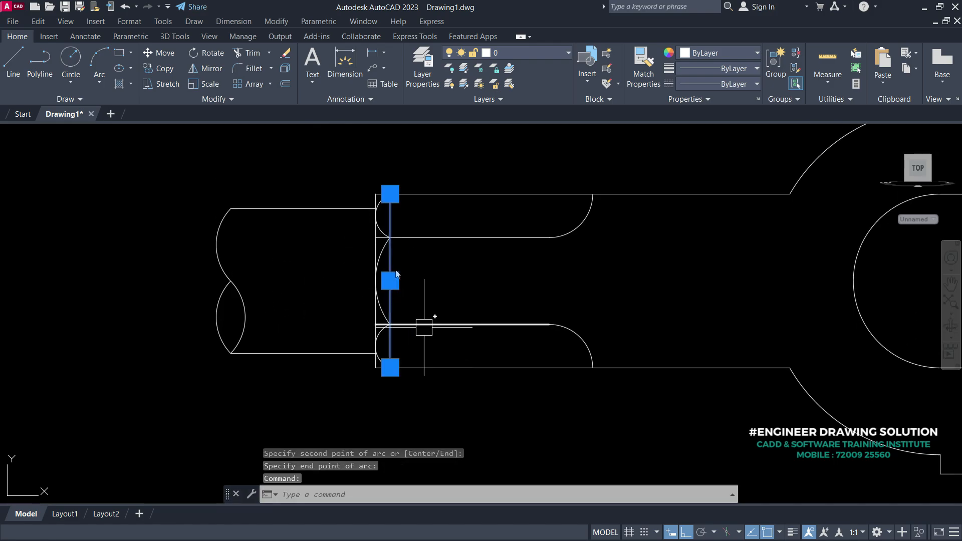
{"action": "right_click", "coordinate": [454, 182]}
{"action": "left_click", "coordinate": [487, 261]}
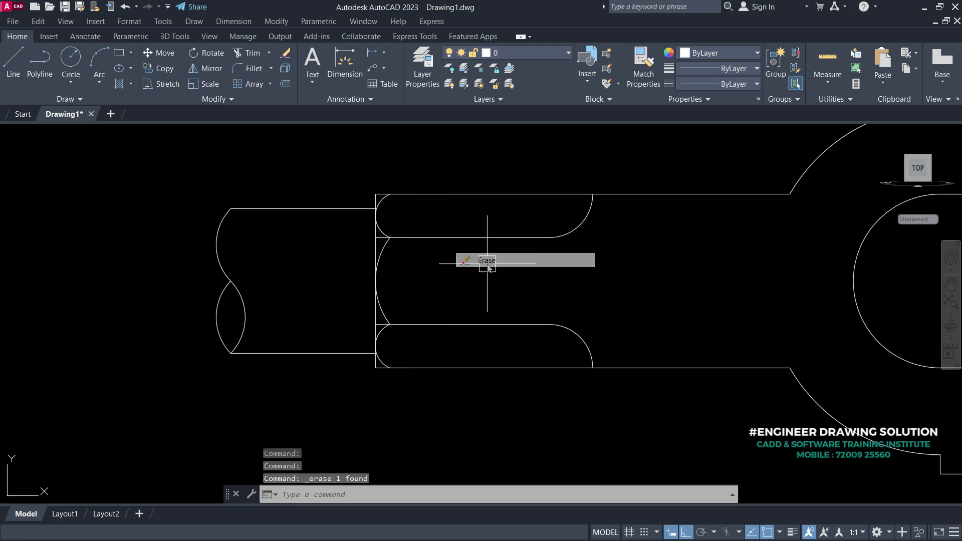
Trim the short segments of both inner lines between the handle's left end line and the arc intersections.
{"action": "type", "text": "tr"}
{"action": "key", "text": "Return"}
{"action": "scroll", "coordinate": [380, 232], "scroll_direction": "up", "scroll_amount": 2}
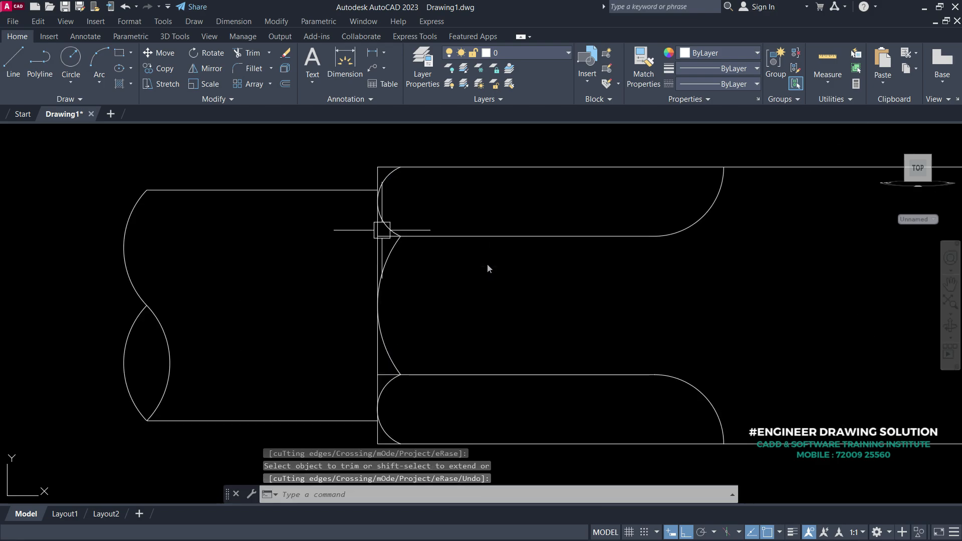
{"action": "type", "text": "tr"}
{"action": "key", "text": "Return"}
{"action": "scroll", "coordinate": [396, 245], "scroll_direction": "up", "scroll_amount": 4}
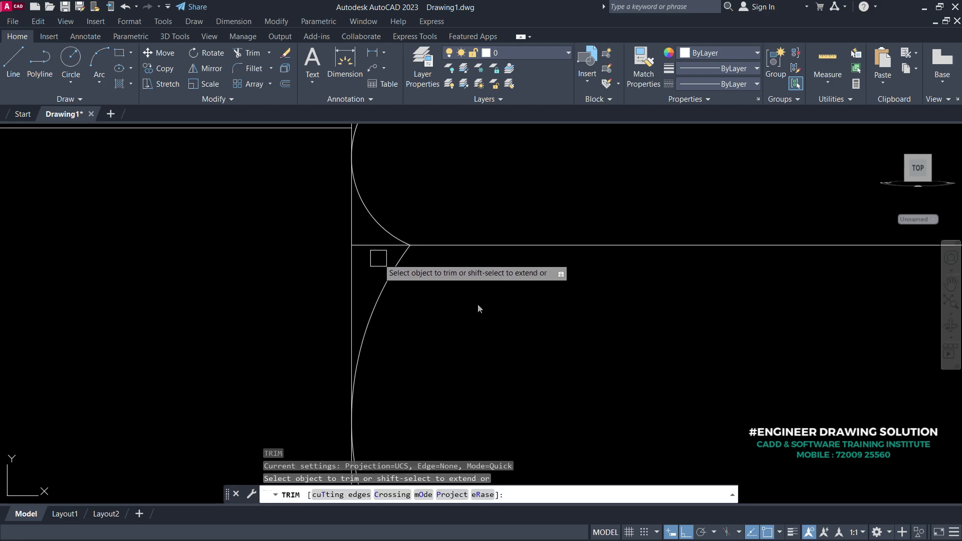
{"action": "left_click", "coordinate": [371, 248]}
{"action": "scroll", "coordinate": [374, 251], "scroll_direction": "down", "scroll_amount": 4}
{"action": "scroll", "coordinate": [379, 408], "scroll_direction": "up", "scroll_amount": 4}
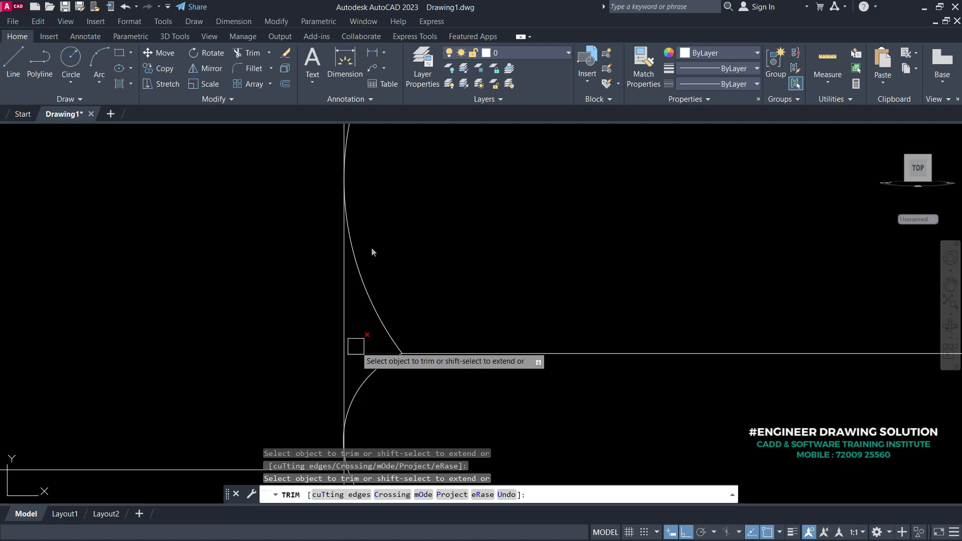
{"action": "left_click", "coordinate": [356, 346]}
{"action": "scroll", "coordinate": [395, 290], "scroll_direction": "down", "scroll_amount": 5}
{"action": "key", "text": "Return"}
Draw a vertical line across both fork arms, from the midpoint of the top edge to the bottom edge.
{"action": "scroll", "coordinate": [622, 292], "scroll_direction": "down", "scroll_amount": 5}
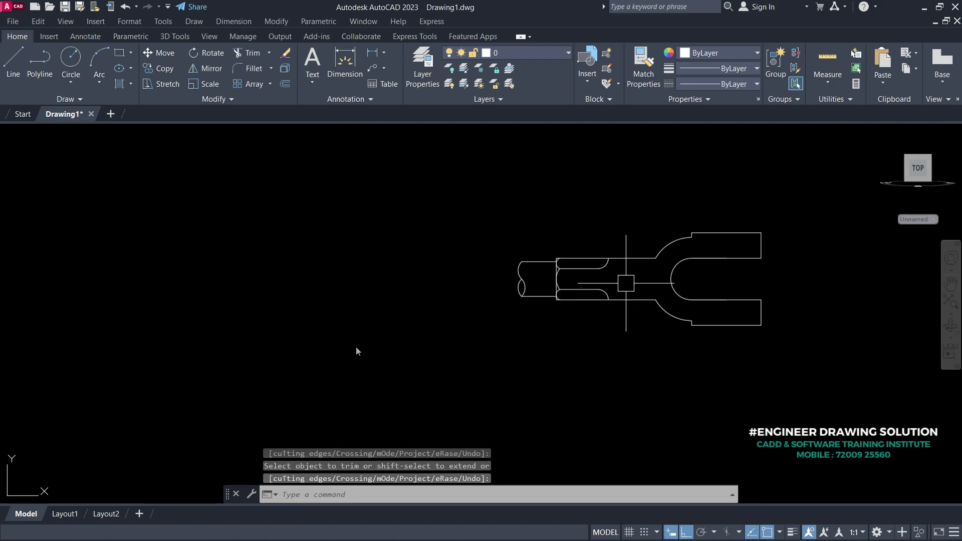
{"action": "middle_click_drag", "start_coordinate": [616, 287], "coordinate": [495, 279]}
{"action": "scroll", "coordinate": [494, 297], "scroll_direction": "up", "scroll_amount": 3}
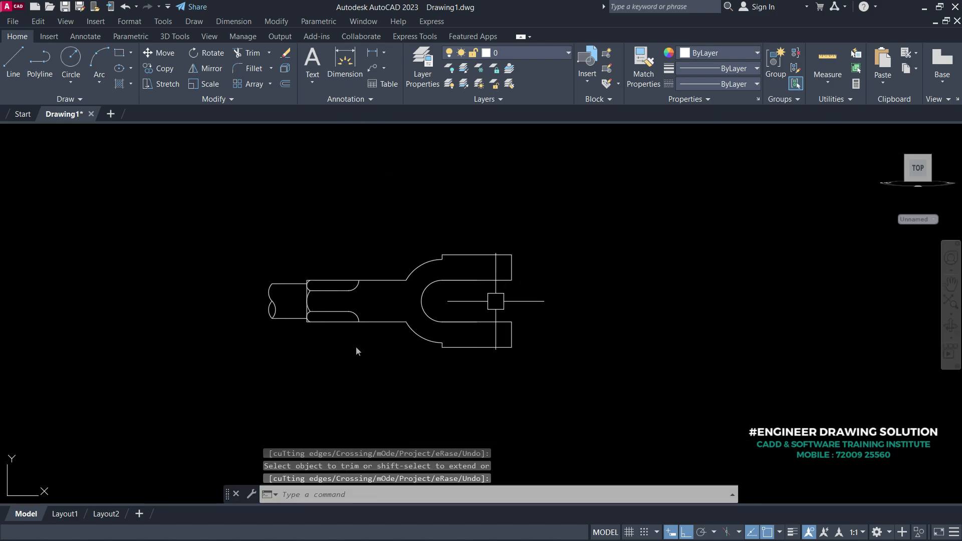
{"action": "middle_click_drag", "start_coordinate": [485, 330], "coordinate": [517, 335]}
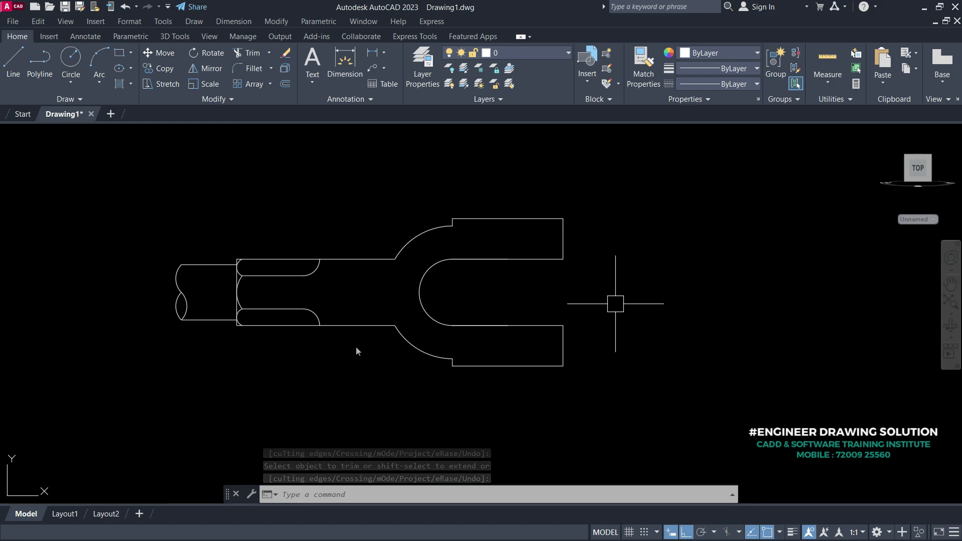
{"action": "mouse_move", "coordinate": [600, 286]}
{"action": "middle_mouse_down"}
{"action": "mouse_move", "coordinate": [566, 287]}
{"action": "mouse_move", "coordinate": [555, 271]}
{"action": "middle_mouse_up"}
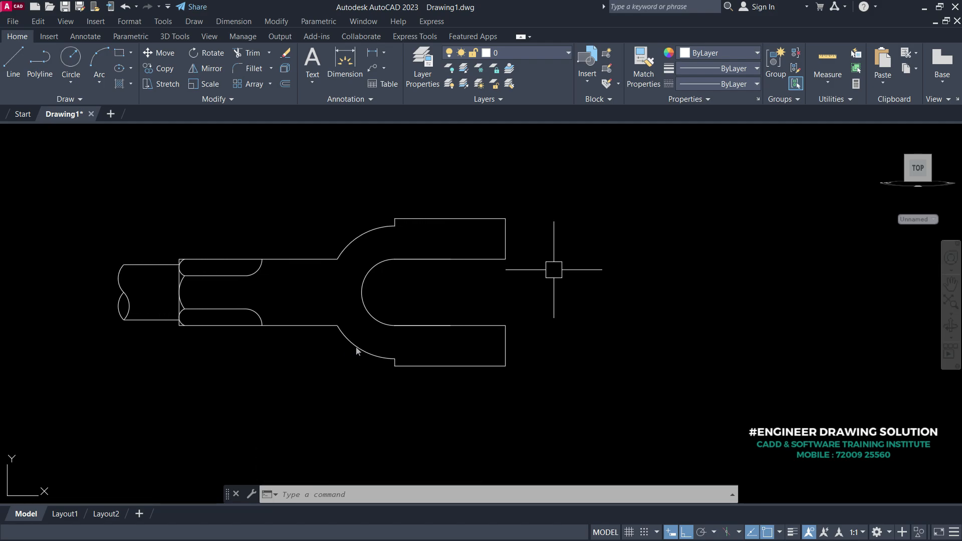
{"action": "middle_click_drag", "start_coordinate": [490, 277], "coordinate": [525, 299]}
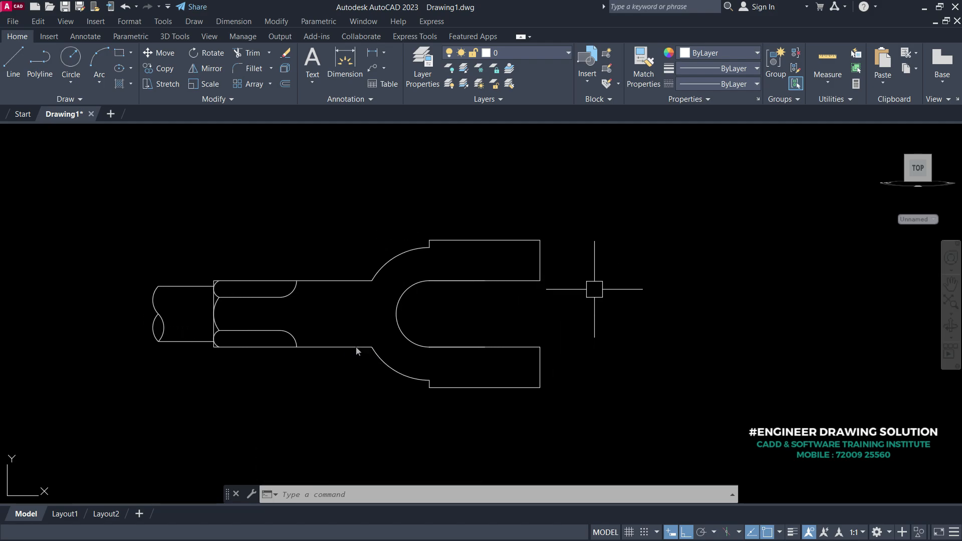
{"action": "type", "text": "l"}
{"action": "key", "text": "Return"}
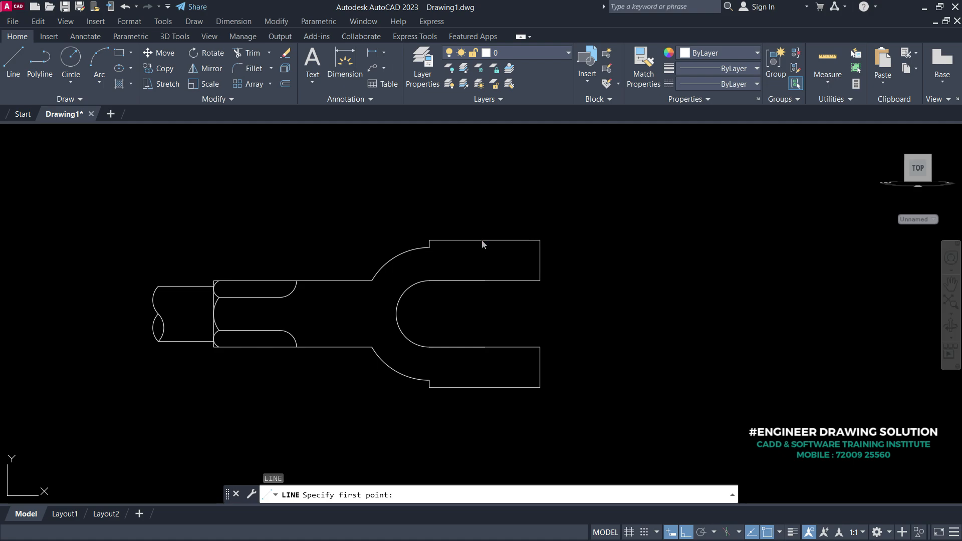
{"action": "left_click", "coordinate": [484, 242]}
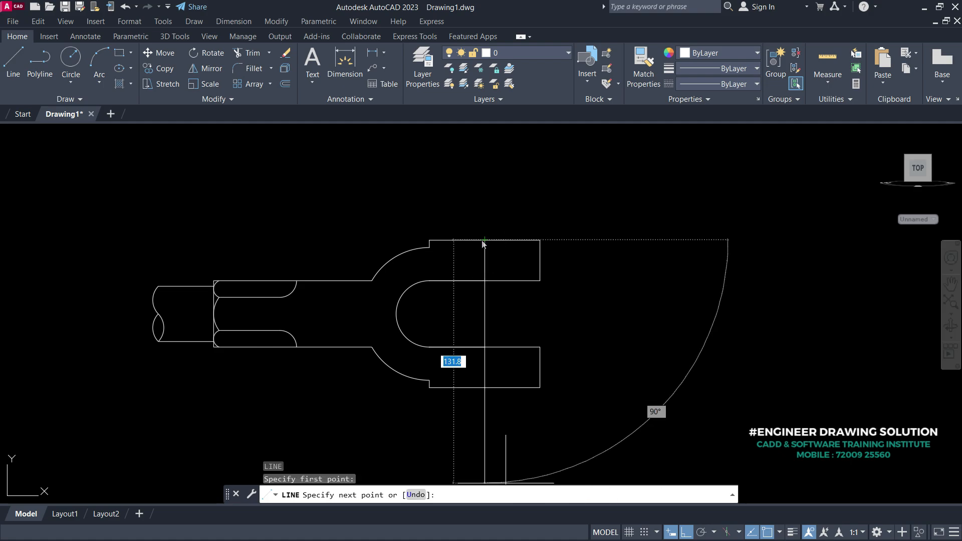
{"action": "left_click", "coordinate": [485, 389]}
{"action": "key", "text": "Return"}
Offset the vertical line across the fork arms by 15 to both its right and left sides.
{"action": "type", "text": "o"}
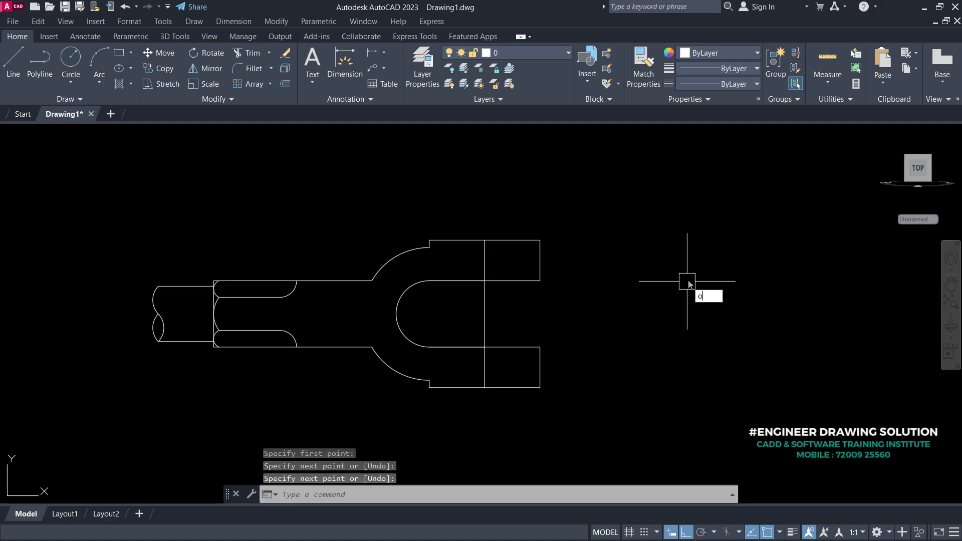
{"action": "key", "text": "Return"}
{"action": "type", "text": "15"}
{"action": "key", "text": "Return"}
{"action": "left_click", "coordinate": [485, 312]}
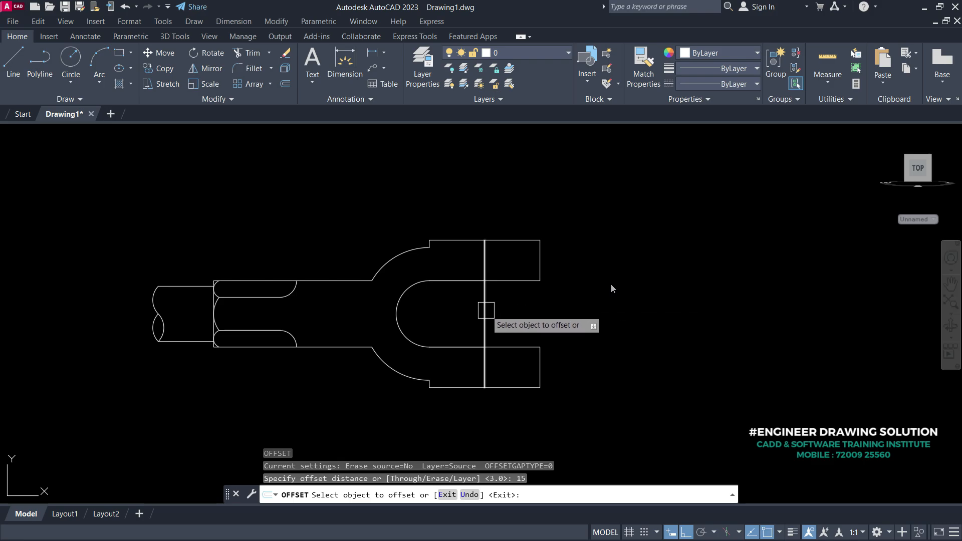
{"action": "left_click", "coordinate": [541, 317]}
{"action": "left_click", "coordinate": [485, 314]}
{"action": "left_click", "coordinate": [468, 301]}
{"action": "key", "text": "Return"}
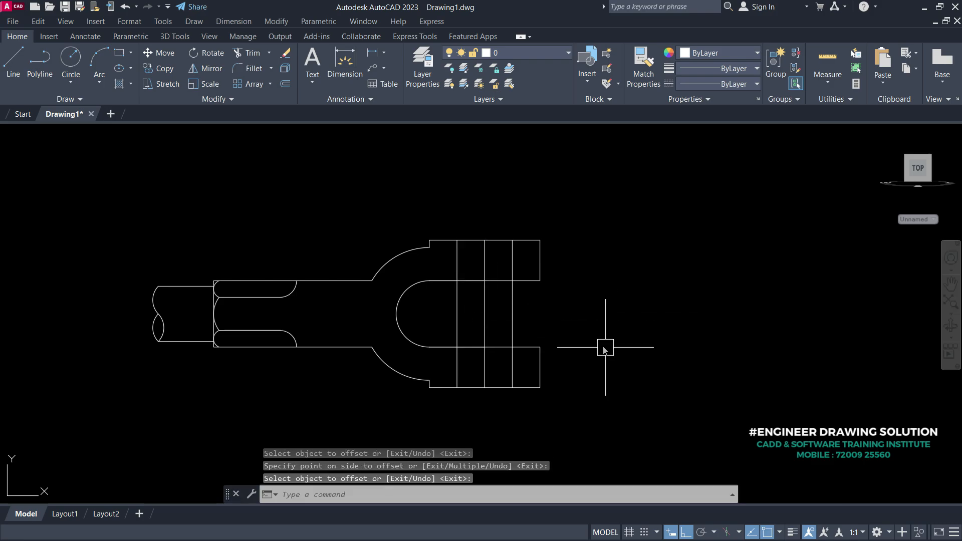
Trim the portions of the three vertical lines that cross the open gap between the fork arms.
{"action": "type", "text": "tr"}
{"action": "key", "text": "Return"}
{"action": "left_click_drag", "start_coordinate": [542, 324], "coordinate": [438, 317]}
{"action": "key", "text": "Return"}
{"action": "middle_click_drag", "start_coordinate": [526, 316], "coordinate": [522, 351]}
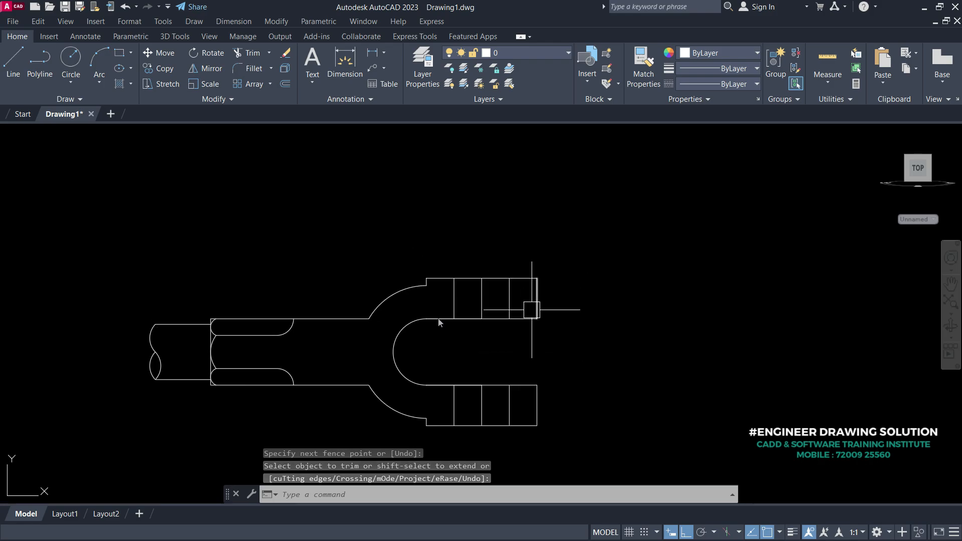
Hatch the lens-shaped area at the shaft's broken end with ANSI31 at a 90-degree angle and a reduced, denser scale.
{"action": "middle_click_drag", "start_coordinate": [294, 409], "coordinate": [362, 409]}
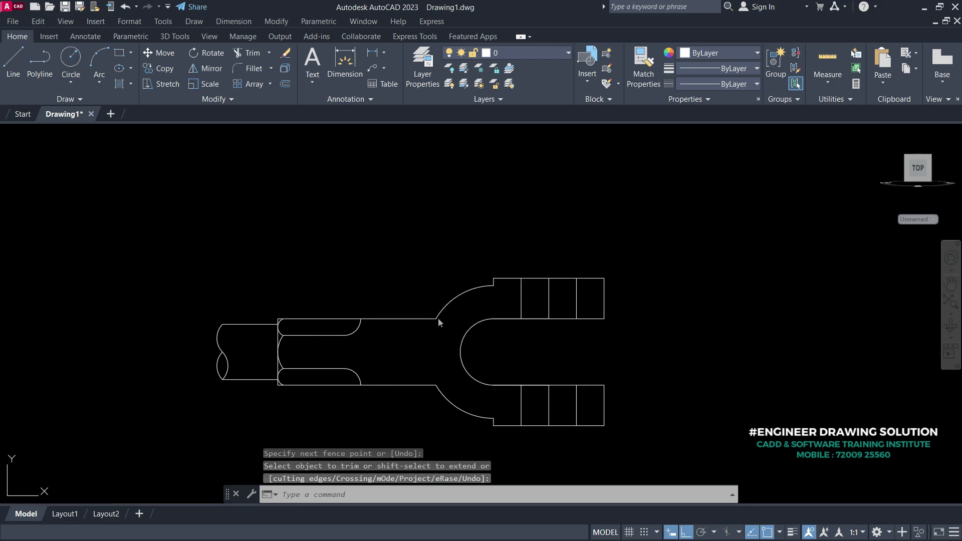
{"action": "type", "text": "h"}
{"action": "key", "text": "Return"}
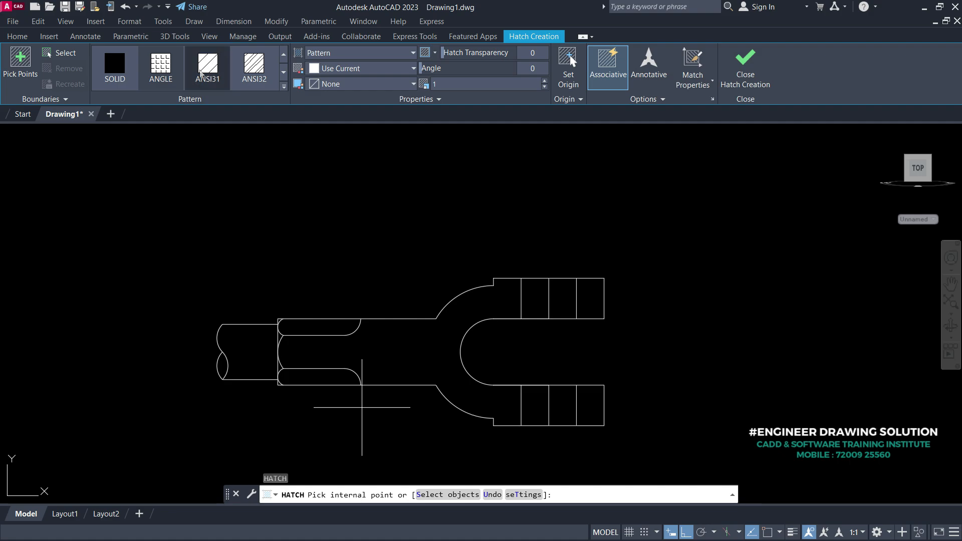
{"action": "scroll", "coordinate": [206, 371], "scroll_direction": "up", "scroll_amount": 4}
{"action": "left_click", "coordinate": [245, 365]}
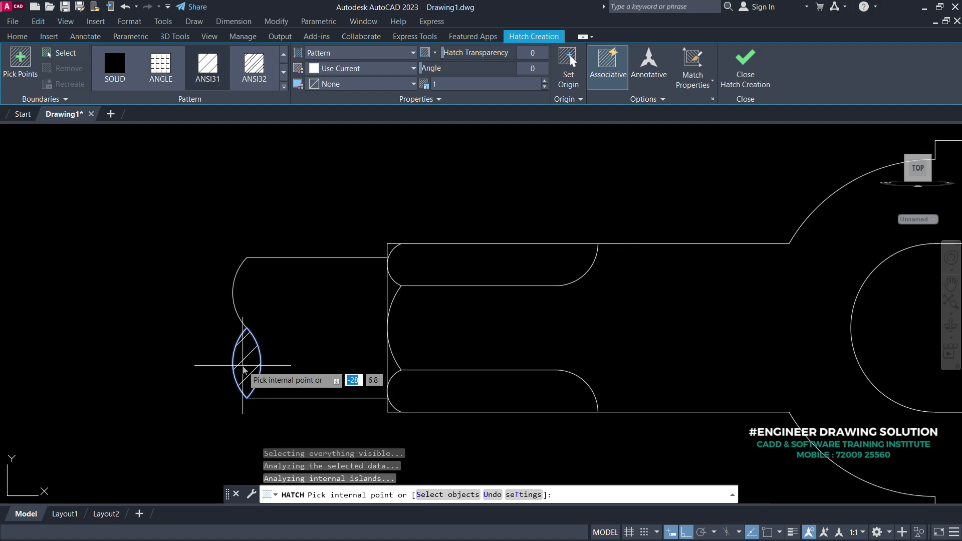
{"action": "left_click", "coordinate": [543, 72]}
{"action": "type", "text": "9"}
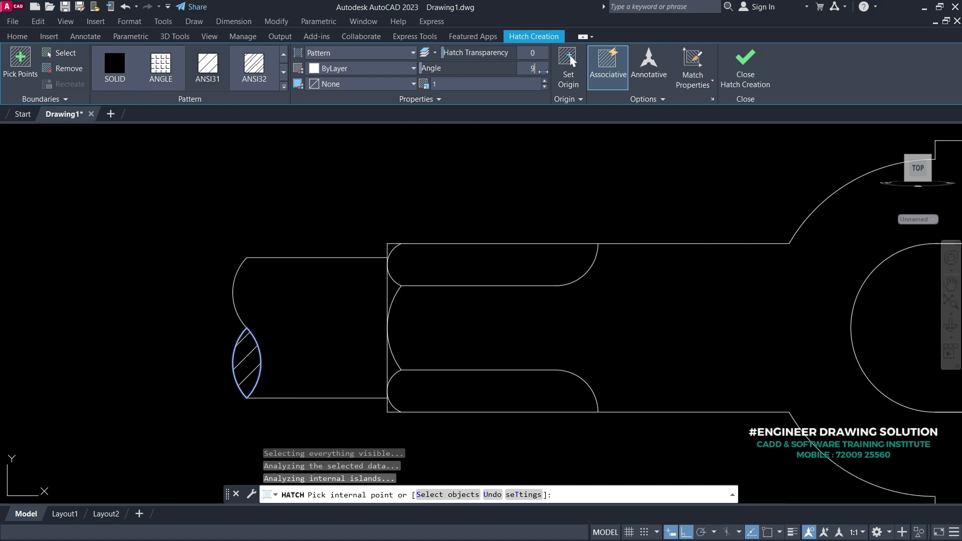
{"action": "type", "text": "0"}
{"action": "key", "text": "Return"}
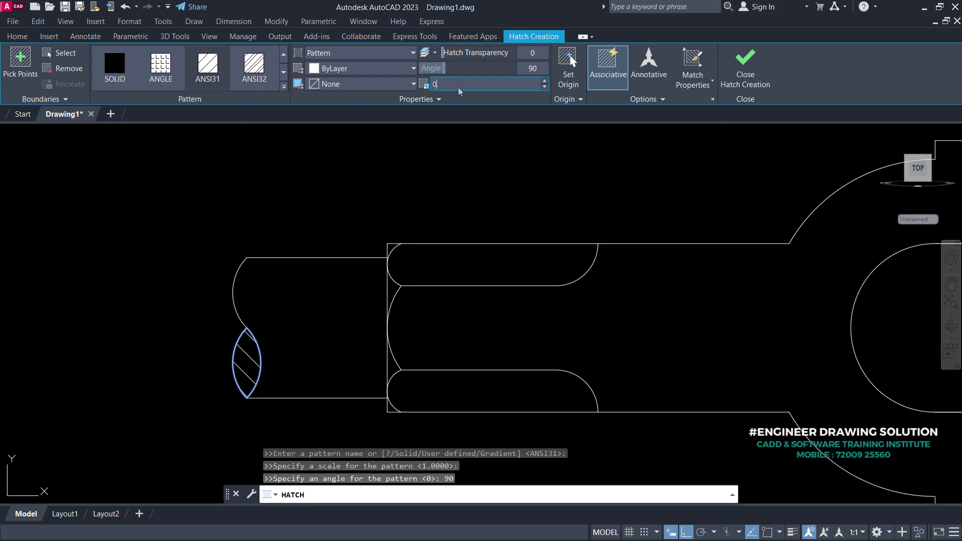
{"action": "left_click", "coordinate": [745, 65]}
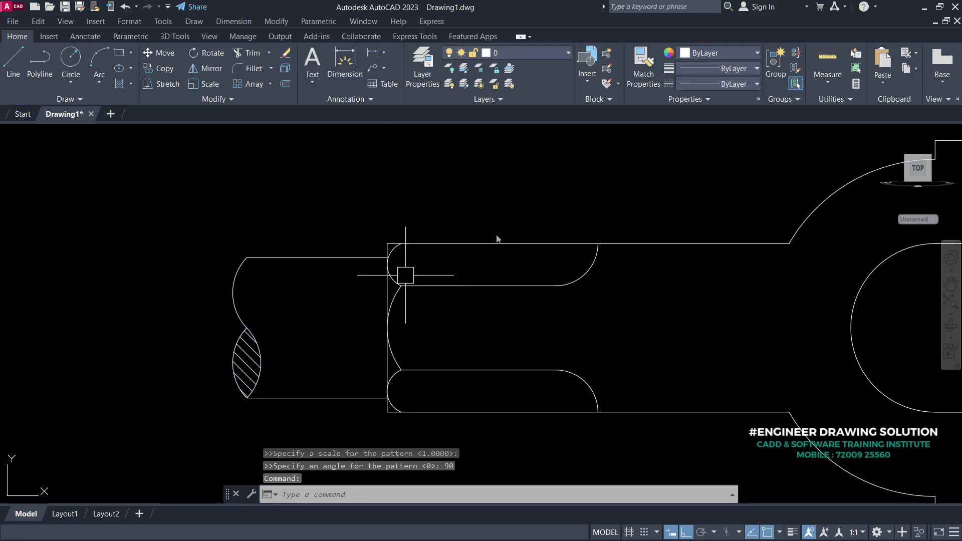
Draw a rectangle 60 long and 36 wide in the empty space below the fork view.
{"action": "scroll", "coordinate": [398, 278], "scroll_direction": "down", "scroll_amount": 4}
{"action": "middle_click_drag", "start_coordinate": [561, 265], "coordinate": [428, 248]}
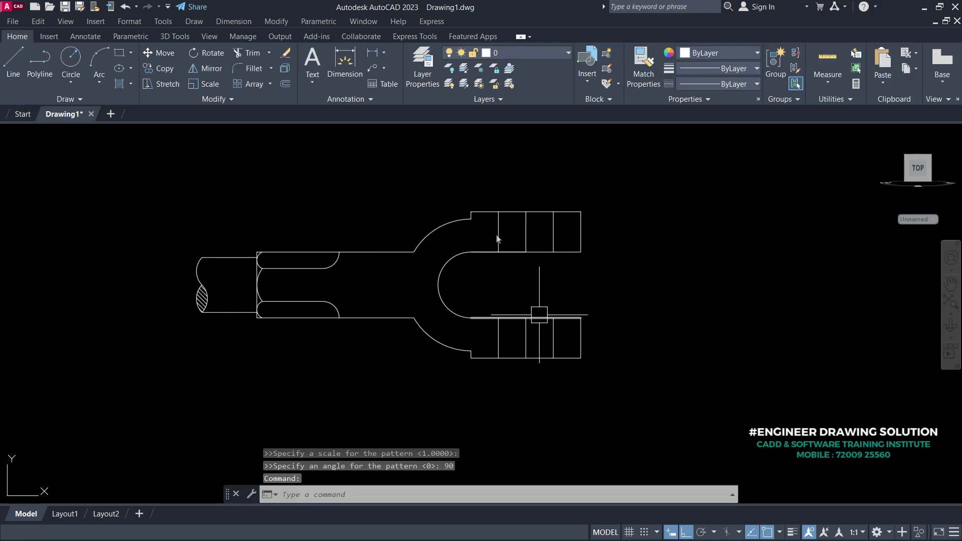
{"action": "middle_click_drag", "start_coordinate": [486, 333], "coordinate": [465, 227]}
{"action": "mouse_move", "coordinate": [533, 329]}
{"action": "middle_mouse_down"}
{"action": "mouse_move", "coordinate": [520, 318]}
{"action": "mouse_move", "coordinate": [516, 248]}
{"action": "middle_mouse_up"}
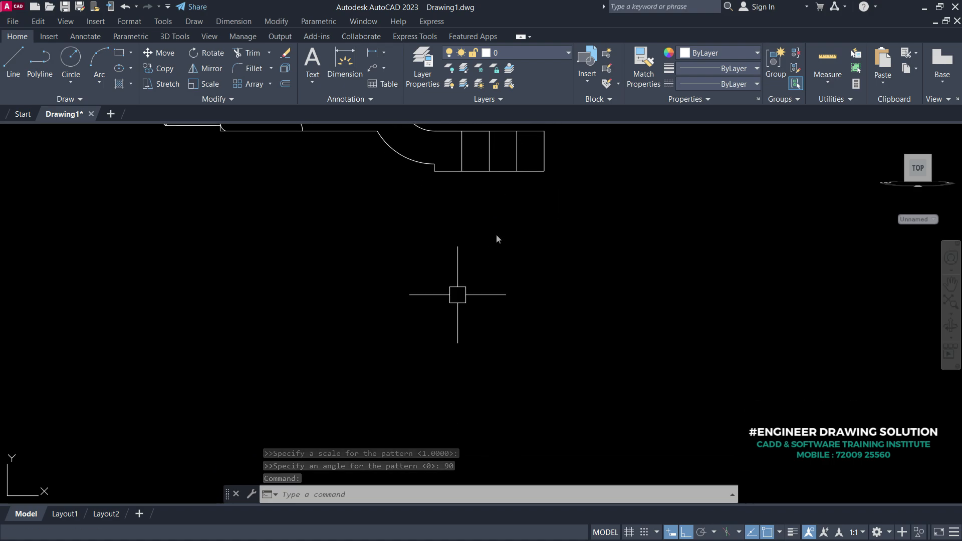
{"action": "type", "text": "rec"}
{"action": "key", "text": "Return"}
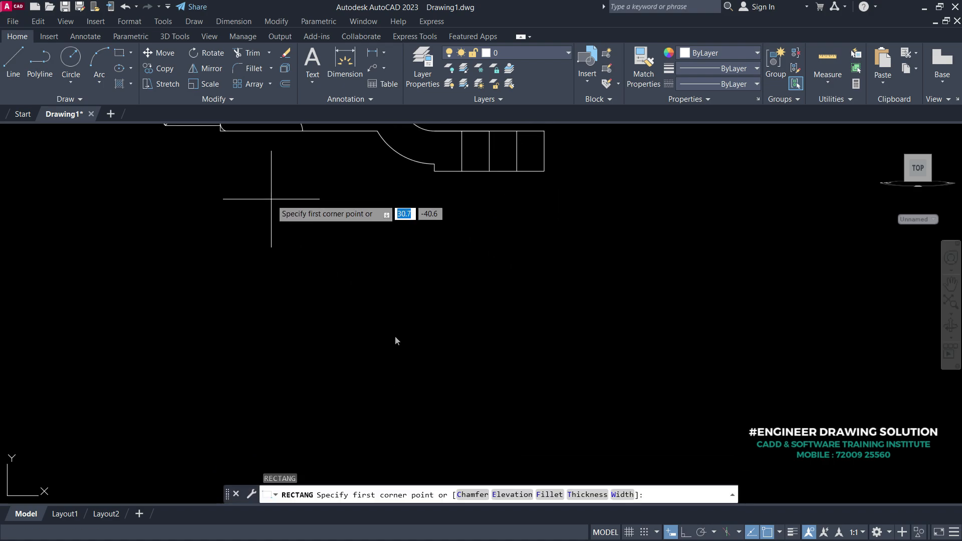
{"action": "left_click", "coordinate": [327, 299]}
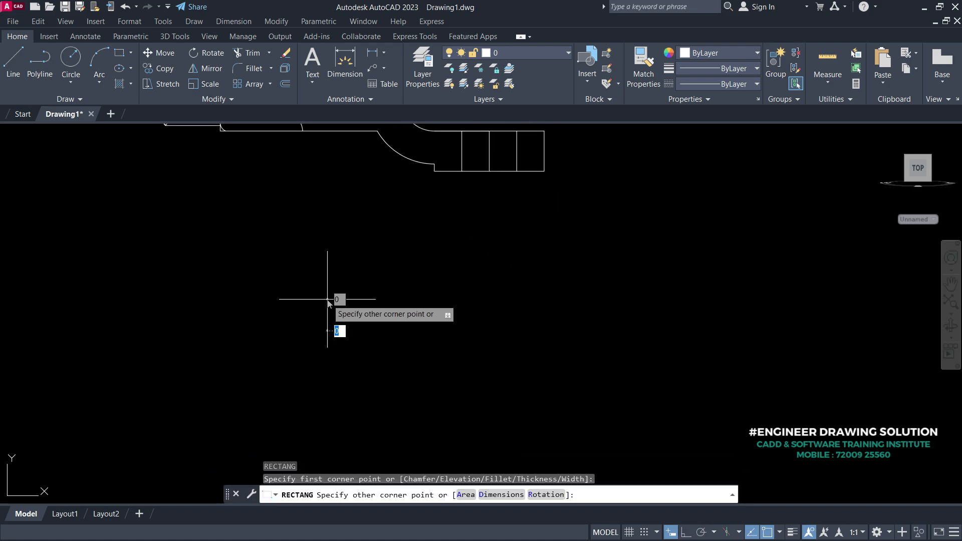
{"action": "left_click", "coordinate": [501, 496]}
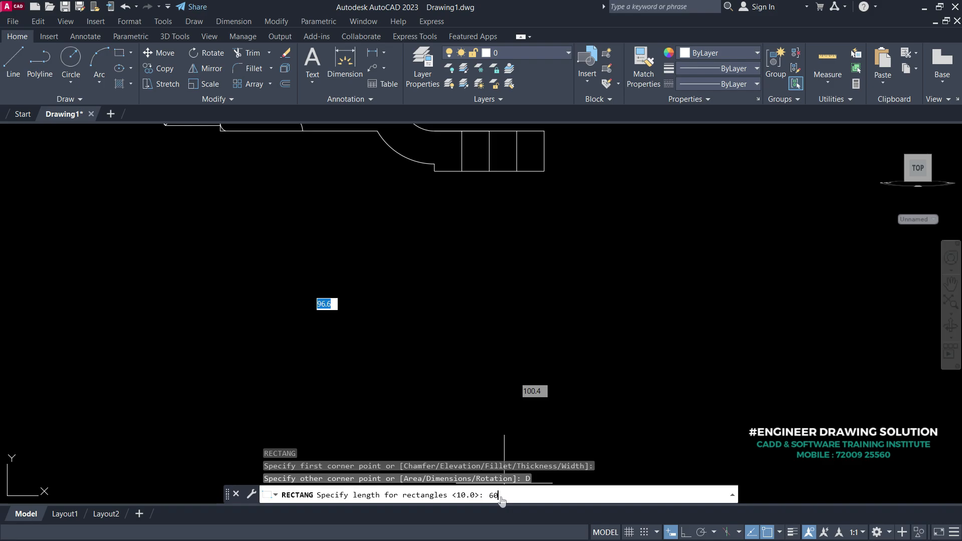
{"action": "type", "text": "60"}
{"action": "key", "text": "Return"}
{"action": "type", "text": "36"}
{"action": "key", "text": "Return"}
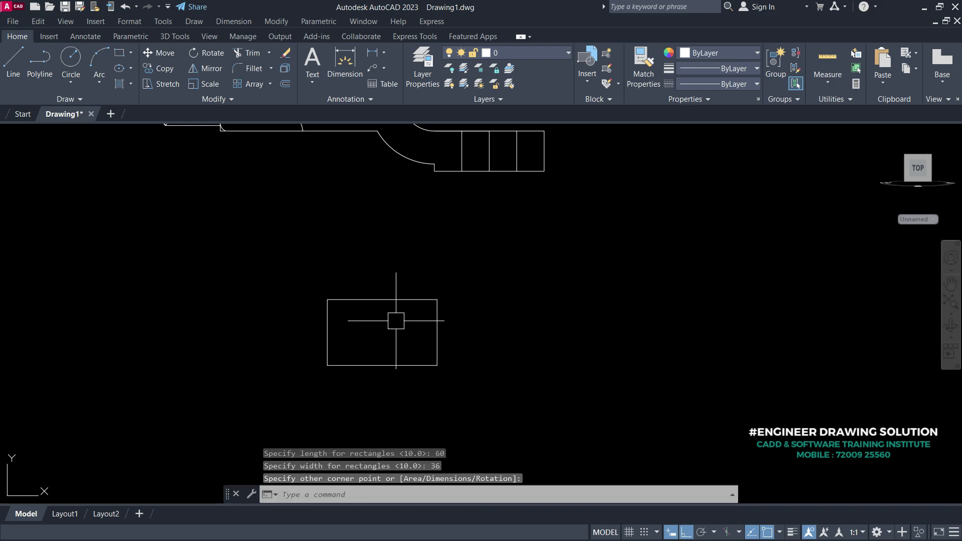
Draw a vertical line through the new rectangle from the midpoint of its top edge to its bottom edge.
{"action": "middle_click_drag", "start_coordinate": [396, 321], "coordinate": [430, 300]}
{"action": "left_click", "coordinate": [415, 316]}
{"action": "type", "text": "l"}
{"action": "key", "text": "Return"}
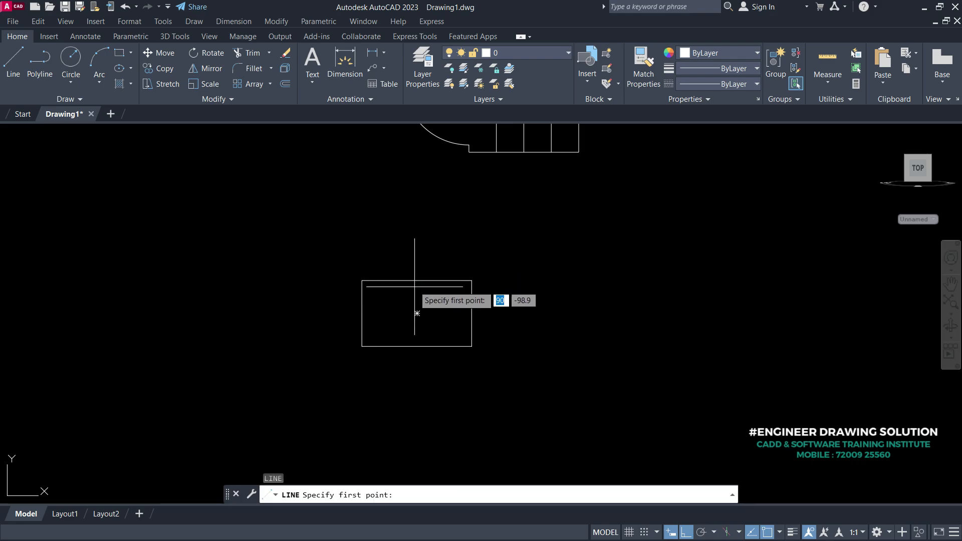
{"action": "left_click", "coordinate": [417, 281]}
{"action": "left_click", "coordinate": [417, 346]}
{"action": "key", "text": "Return"}
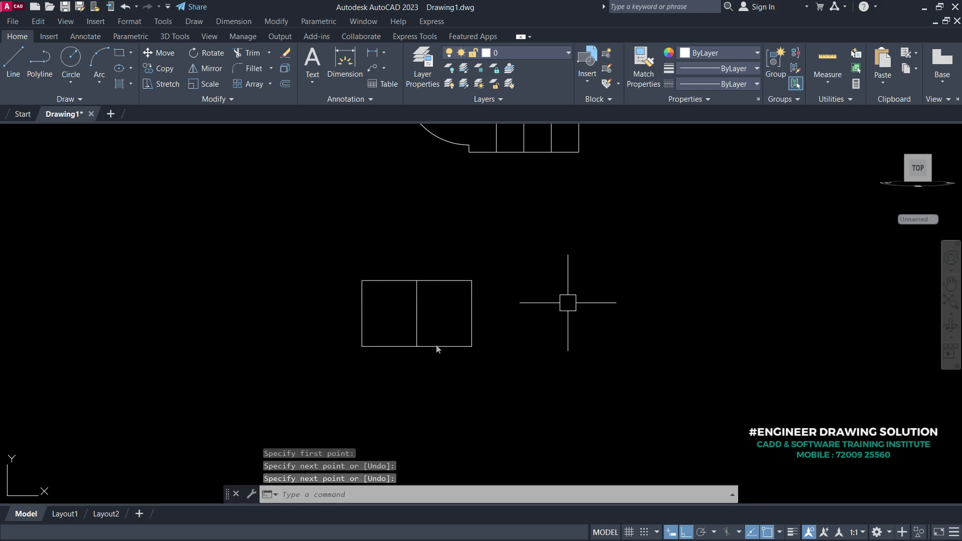
Offset the rectangle's vertical middle line by 15 to both its left and right sides.
{"action": "middle_click_drag", "start_coordinate": [566, 301], "coordinate": [588, 318]}
{"action": "type", "text": "o"}
{"action": "key", "text": "Return"}
{"action": "type", "text": "1"}
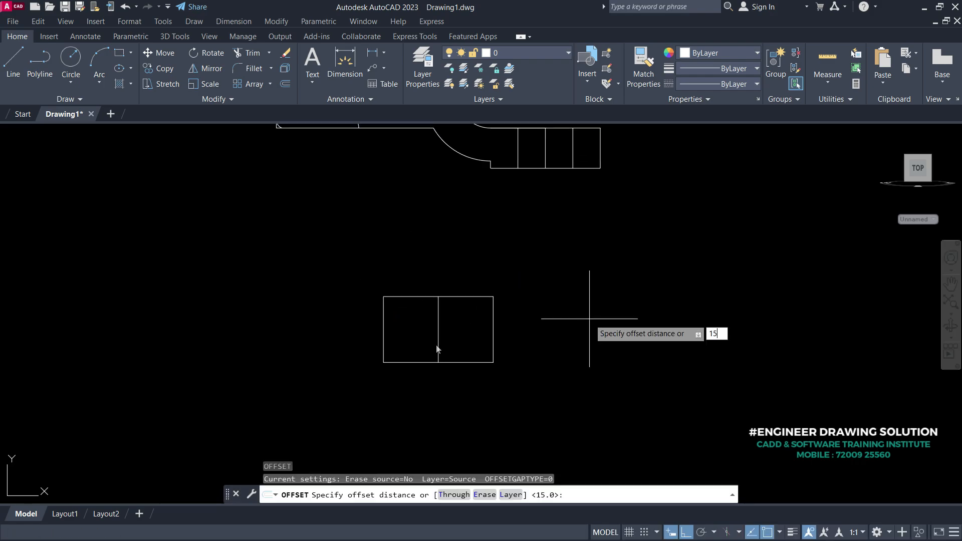
{"action": "type", "text": "5"}
{"action": "key", "text": "Return"}
{"action": "left_click", "coordinate": [438, 333]}
{"action": "left_click", "coordinate": [423, 334]}
{"action": "left_click", "coordinate": [439, 337]}
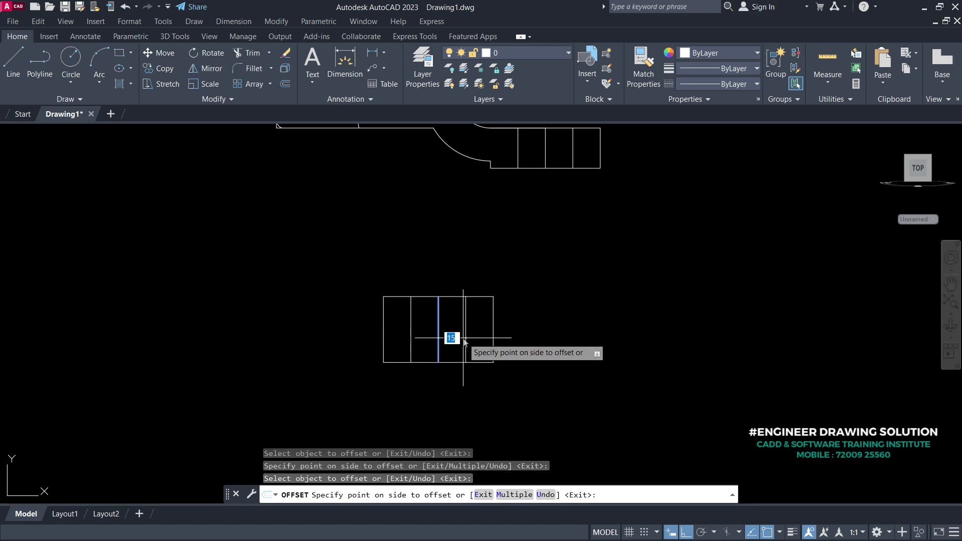
{"action": "left_click", "coordinate": [463, 338]}
{"action": "key", "text": "Return"}
Draw connected lines from the rectangle's middle-line midpoint, 120 right, 16.5 up, and back left to the rectangle's right edge.
{"action": "middle_click_drag", "start_coordinate": [563, 338], "coordinate": [467, 320]}
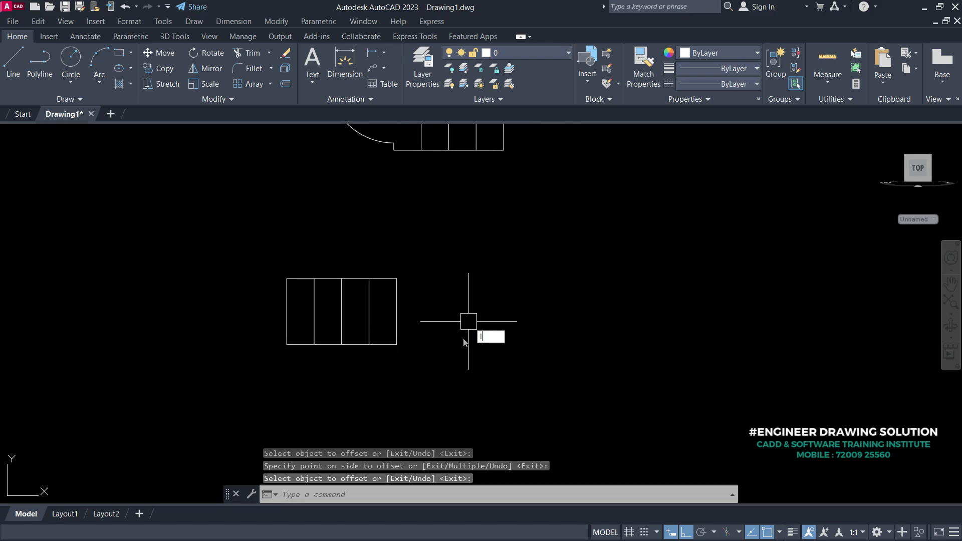
{"action": "type", "text": "l"}
{"action": "key", "text": "Return"}
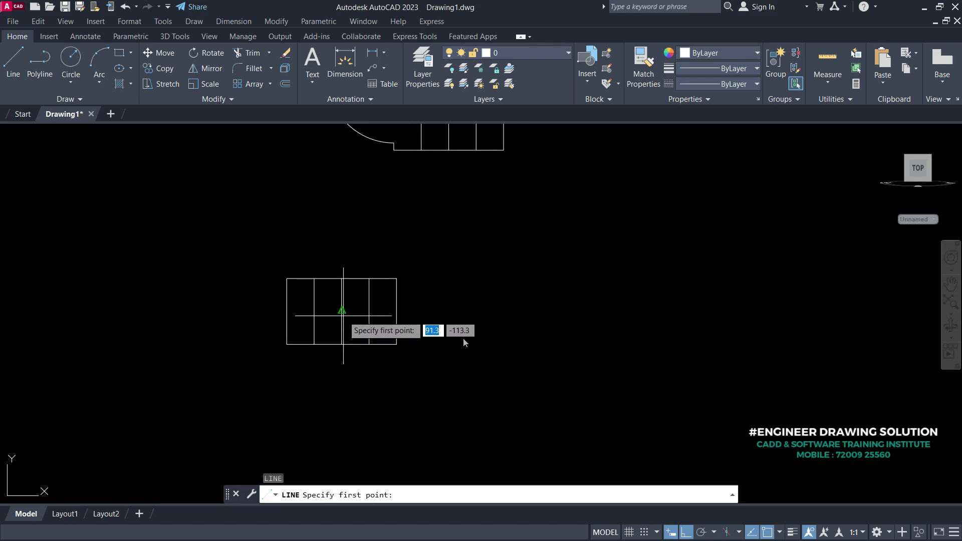
{"action": "left_click", "coordinate": [342, 311]}
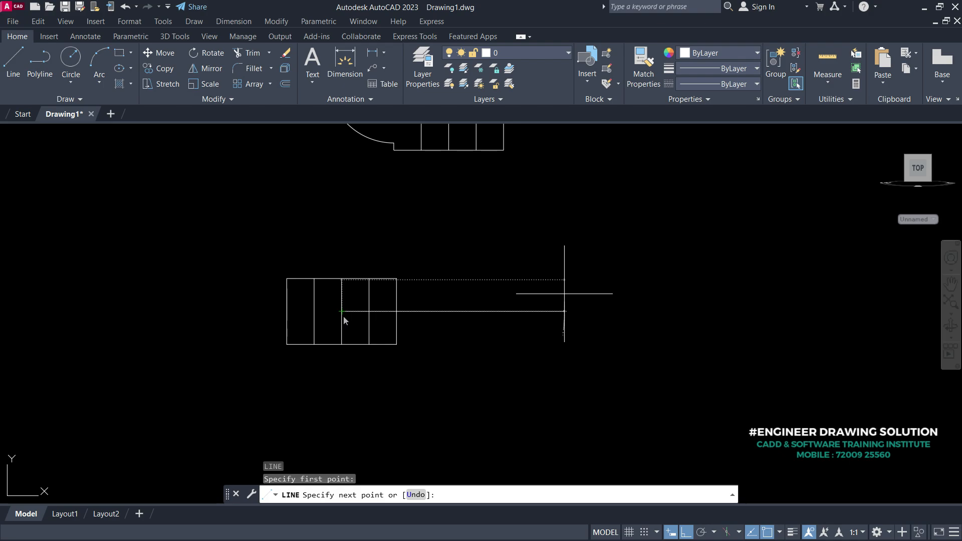
{"action": "type", "text": "120"}
{"action": "key", "text": "Return"}
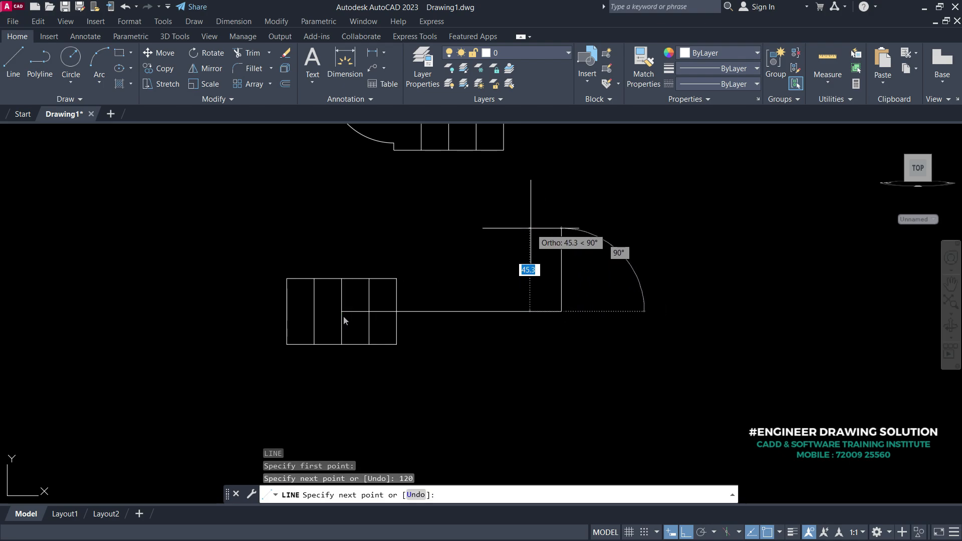
{"action": "scroll", "coordinate": [555, 296], "scroll_direction": "up", "scroll_amount": 2}
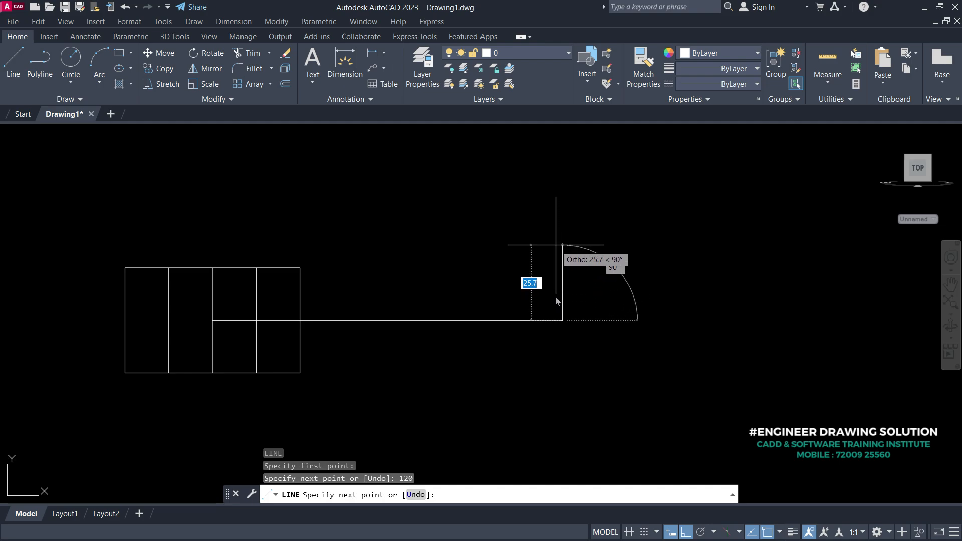
{"action": "key", "text": "Return"}
{"action": "scroll", "coordinate": [556, 301], "scroll_direction": "up", "scroll_amount": 4}
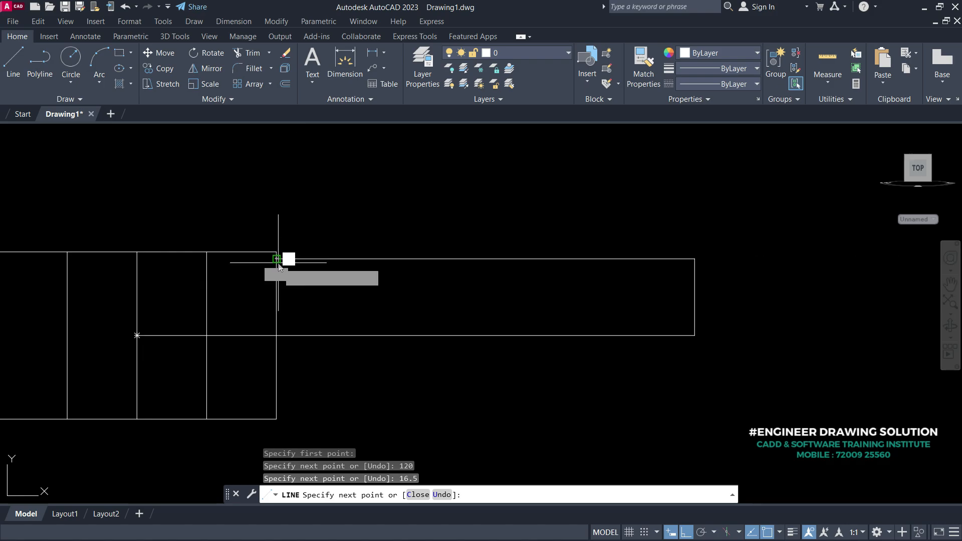
{"action": "left_click", "coordinate": [277, 262]}
{"action": "key", "text": "Return"}
Mirror the upper horizontal line and the short end line about the horizontal centre line, keeping the originals.
{"action": "middle_click_drag", "start_coordinate": [530, 357], "coordinate": [488, 301]}
{"action": "scroll", "coordinate": [487, 301], "scroll_direction": "up", "scroll_amount": 4}
{"action": "type", "text": "mi"}
{"action": "key", "text": "Return"}
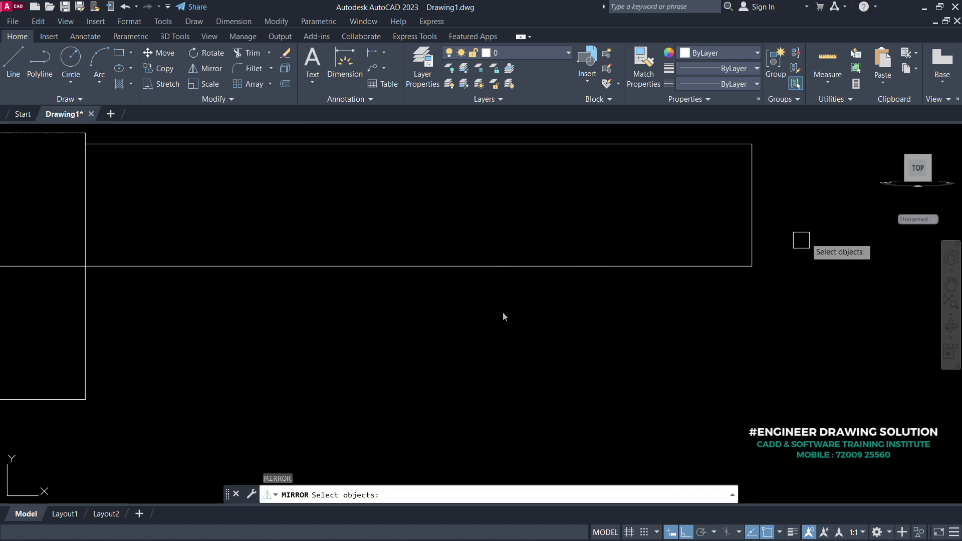
{"action": "left_click", "coordinate": [807, 233]}
{"action": "left_click", "coordinate": [643, 133]}
{"action": "scroll", "coordinate": [672, 262], "scroll_direction": "down", "scroll_amount": 2}
{"action": "key", "text": "Return"}
{"action": "left_click", "coordinate": [724, 267]}
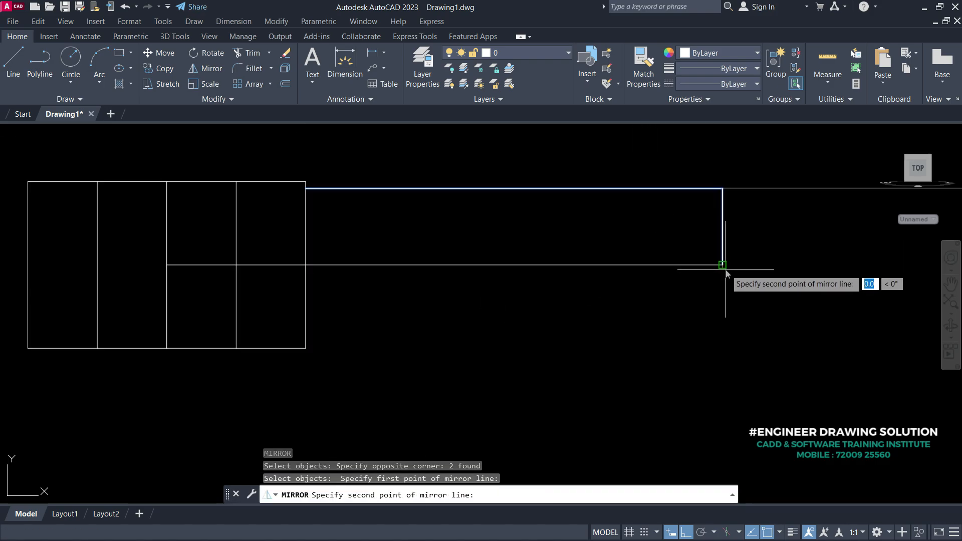
{"action": "left_click", "coordinate": [762, 278]}
{"action": "key", "text": "Return"}
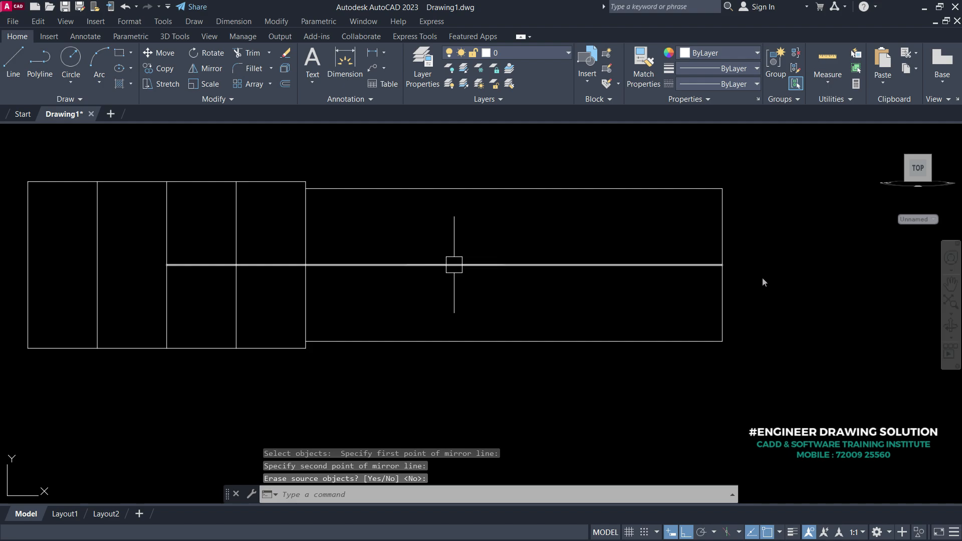
Erase the horizontal centre line running from the rectangle's middle to the body's right end.
{"action": "left_click", "coordinate": [454, 265]}
{"action": "key", "text": "Delete"}
{"action": "middle_click_drag", "start_coordinate": [597, 264], "coordinate": [549, 313]}
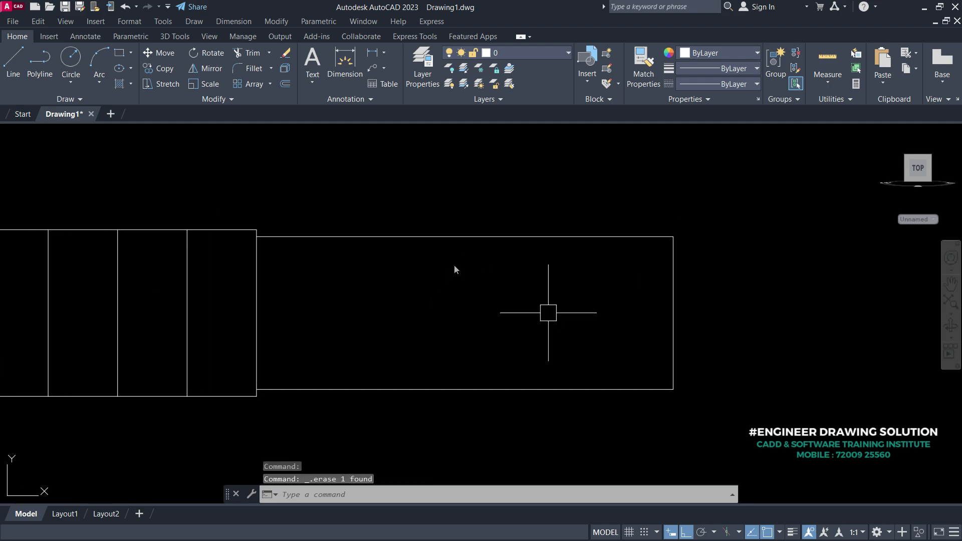
Draw connected lines from the midpoint of the body's right edge, 30 right, 15 up, and back left to the body's right edge.
{"action": "middle_click_drag", "start_coordinate": [443, 300], "coordinate": [375, 299]}
{"action": "type", "text": "l"}
{"action": "key", "text": "Return"}
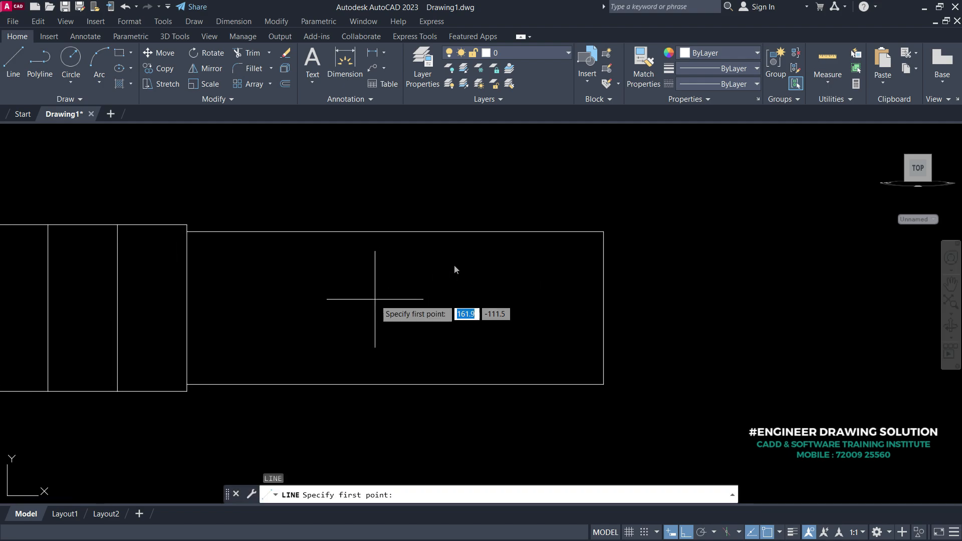
{"action": "left_click", "coordinate": [604, 308]}
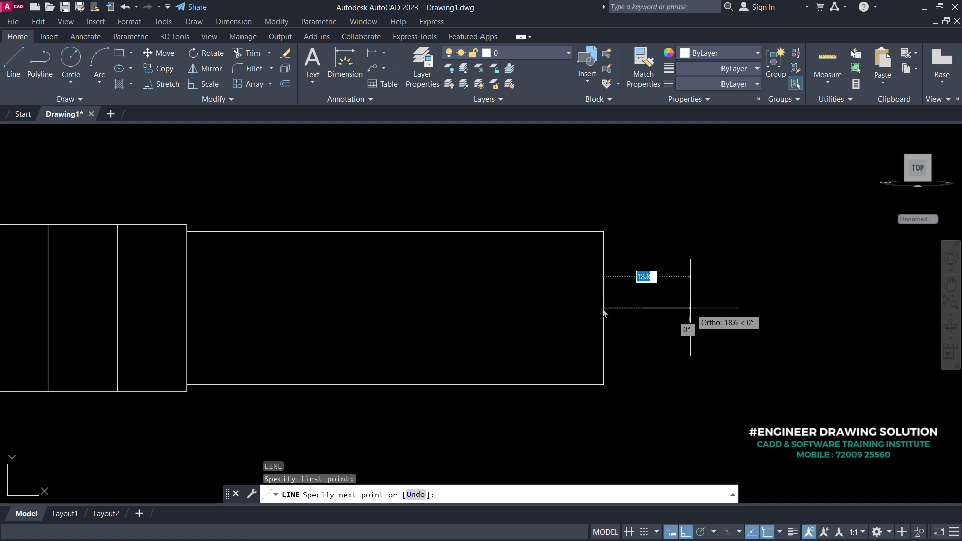
{"action": "middle_click_drag", "start_coordinate": [687, 312], "coordinate": [569, 320]}
{"action": "type", "text": "30"}
{"action": "key", "text": "Return"}
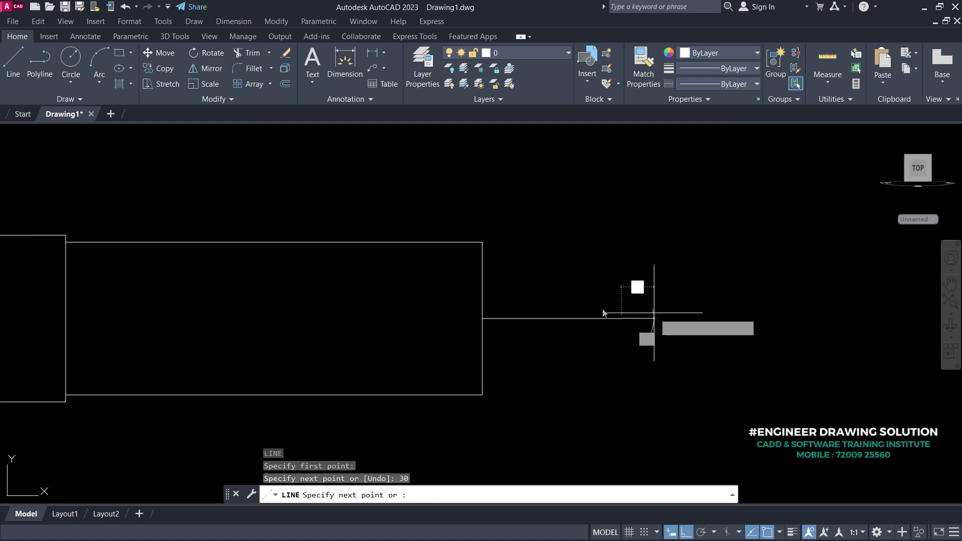
{"action": "type", "text": "1"}
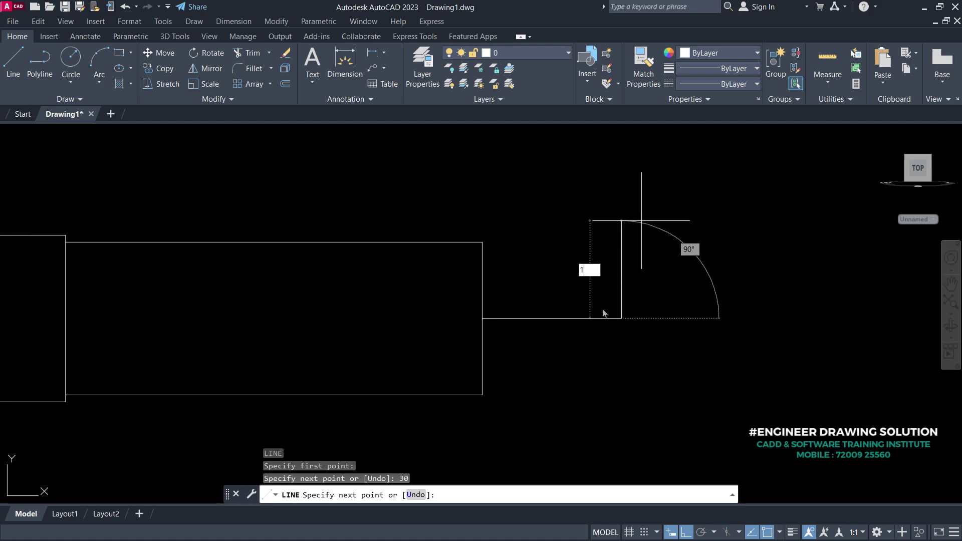
{"action": "type", "text": "5"}
{"action": "key", "text": "Return"}
{"action": "scroll", "coordinate": [603, 308], "scroll_direction": "up", "scroll_amount": 5}
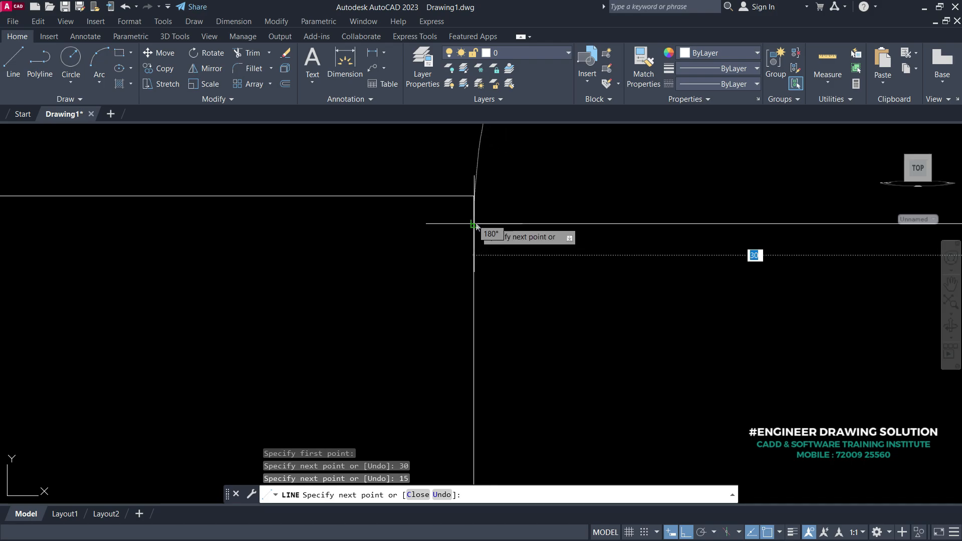
{"action": "scroll", "coordinate": [474, 224], "scroll_direction": "down", "scroll_amount": 5}
{"action": "key", "text": "Return"}
Mirror the end section's upper horizontal line and short end line about its horizontal centre line, keeping the originals.
{"action": "type", "text": "mi"}
{"action": "key", "text": "Return"}
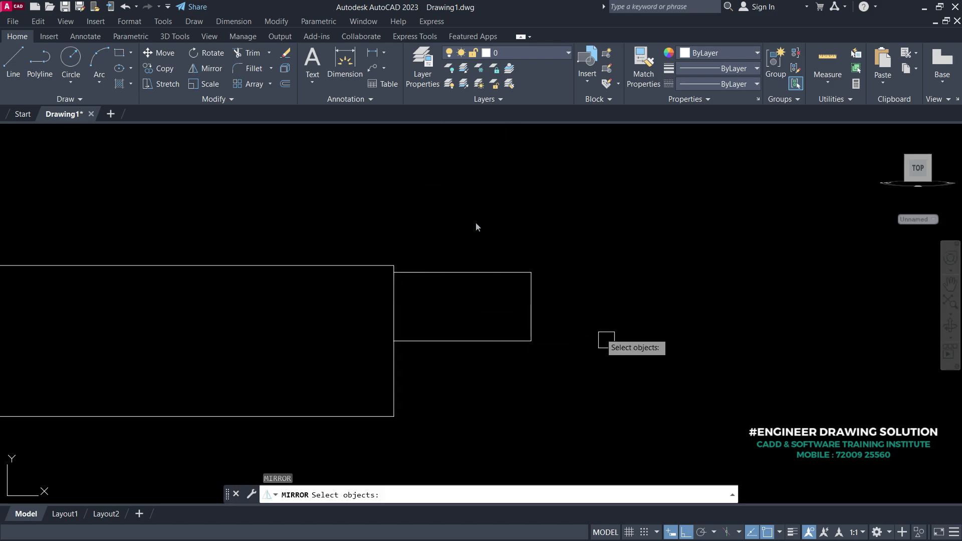
{"action": "left_click", "coordinate": [564, 312]}
{"action": "left_click", "coordinate": [495, 251]}
{"action": "key", "text": "Return"}
{"action": "left_click", "coordinate": [531, 341]}
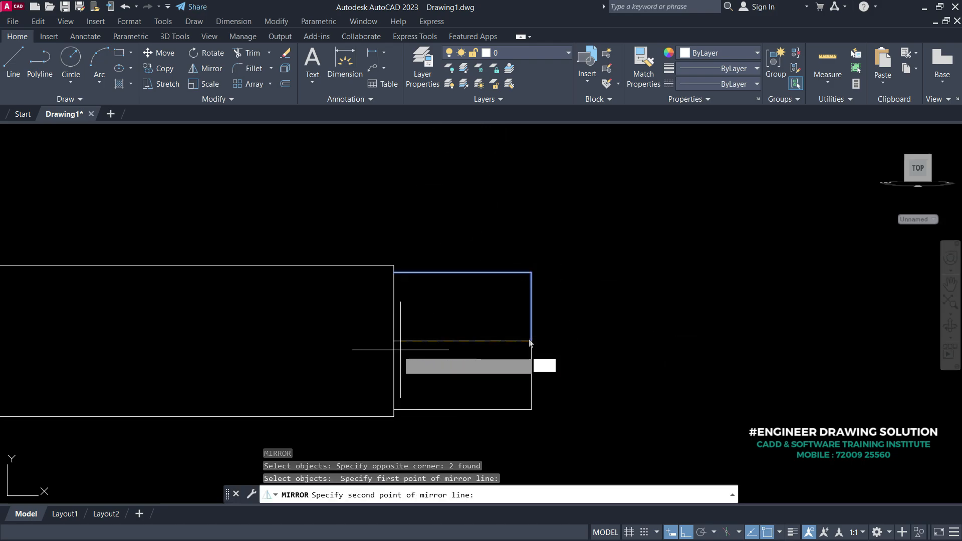
{"action": "left_click", "coordinate": [354, 341]}
{"action": "key", "text": "Return"}
Erase the end section's horizontal centre line and undo the erasure.
{"action": "left_click", "coordinate": [435, 341]}
{"action": "key", "text": "Delete"}
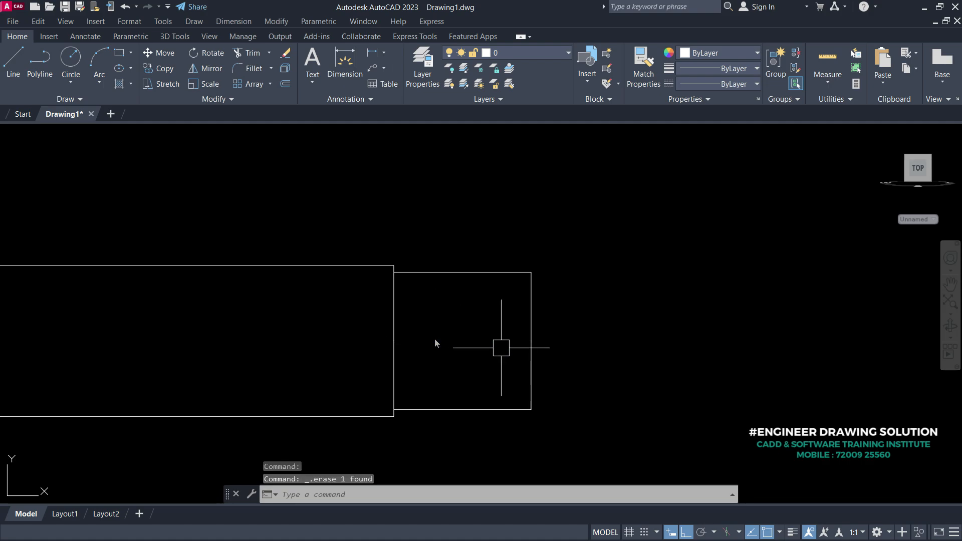
{"action": "key", "text": "ctrl+z"}
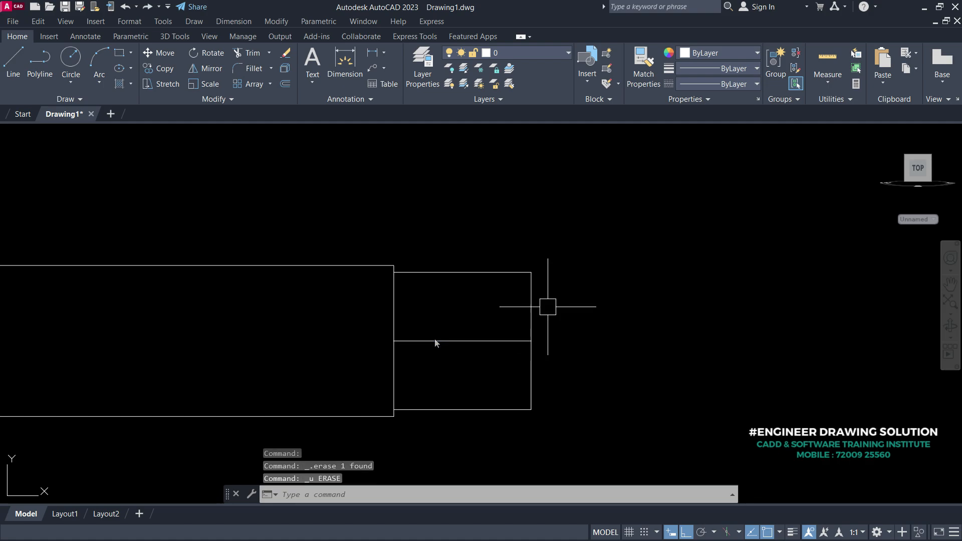
Offset the end section's upper and lower horizontal edges inward by 8.
{"action": "mouse_move", "coordinate": [543, 306]}
{"action": "middle_mouse_down"}
{"action": "mouse_move", "coordinate": [518, 271]}
{"action": "mouse_move", "coordinate": [478, 292]}
{"action": "middle_mouse_up"}
{"action": "type", "text": "o"}
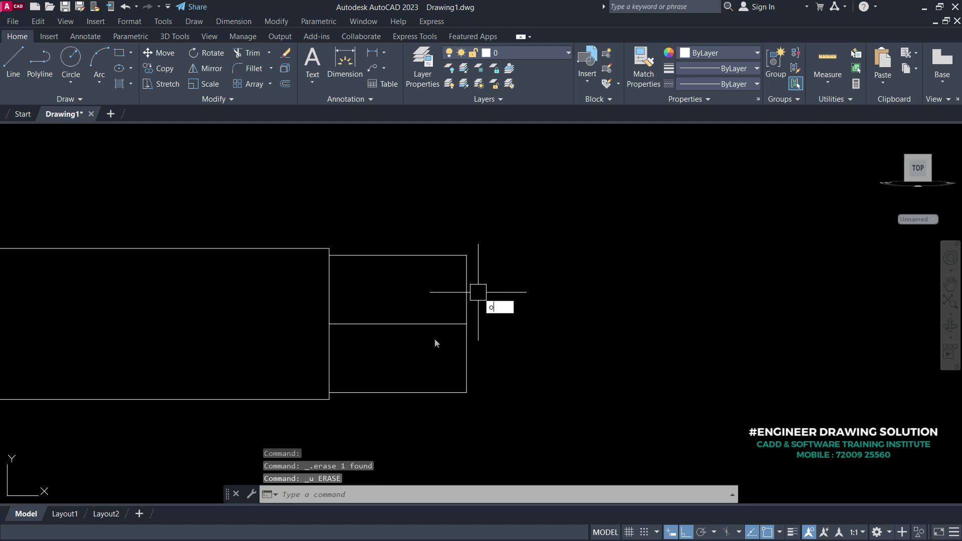
{"action": "key", "text": "Return"}
{"action": "type", "text": "8"}
{"action": "key", "text": "Return"}
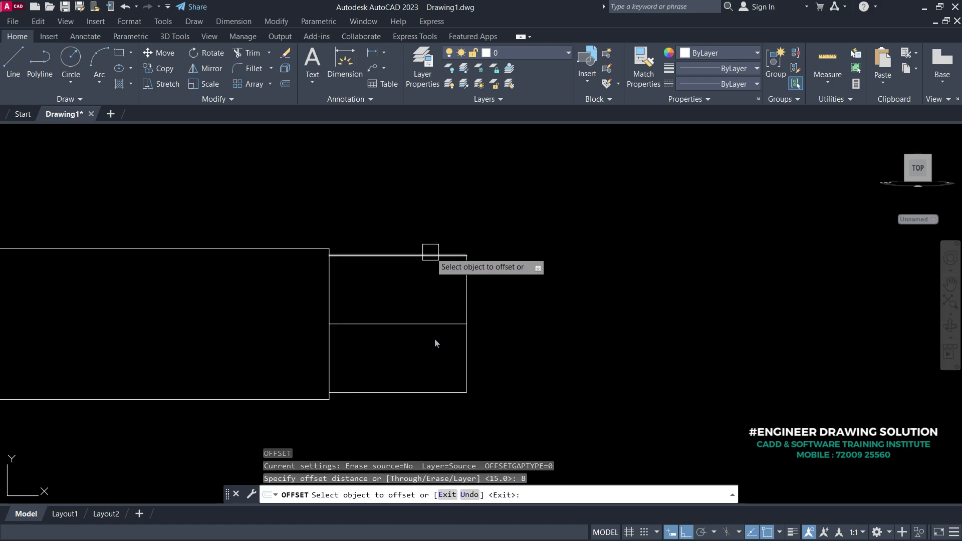
{"action": "left_click", "coordinate": [431, 256]}
{"action": "left_click", "coordinate": [434, 274]}
{"action": "left_click", "coordinate": [432, 392]}
{"action": "left_click", "coordinate": [408, 350]}
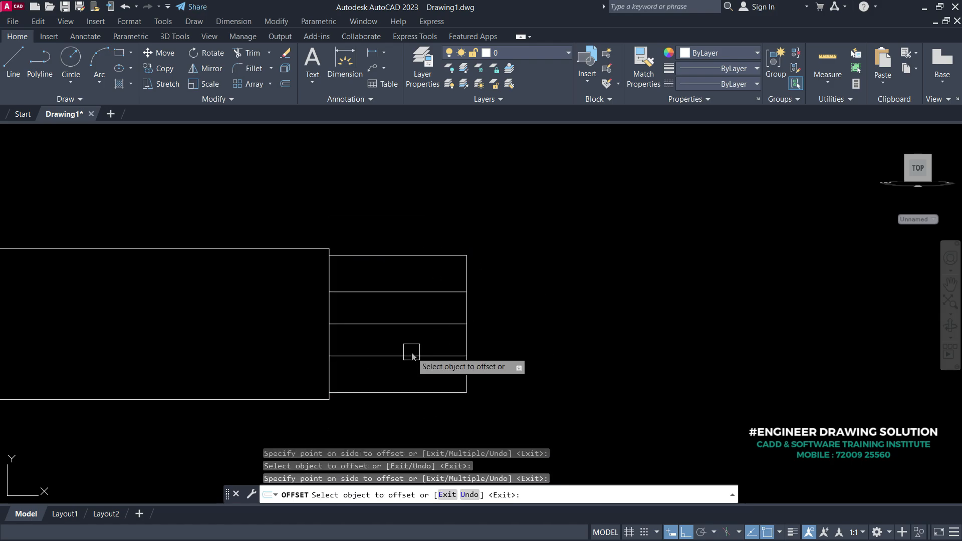
{"action": "key", "text": "Return"}
Start an offset of 45, cancel it, and undo the two inward offsets of the end section's edges.
{"action": "middle_click_drag", "start_coordinate": [405, 373], "coordinate": [431, 377]}
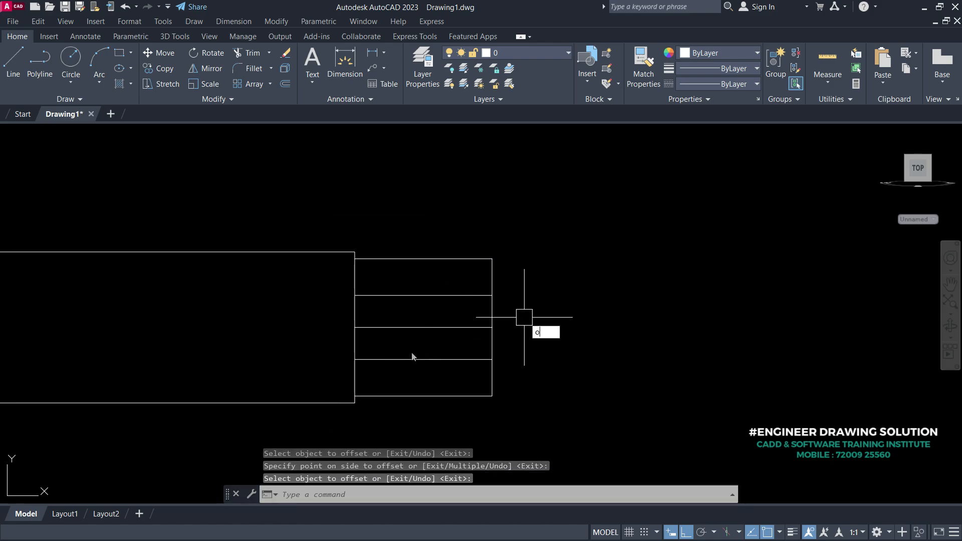
{"action": "type", "text": "o"}
{"action": "key", "text": "Return"}
{"action": "key", "text": "Return"}
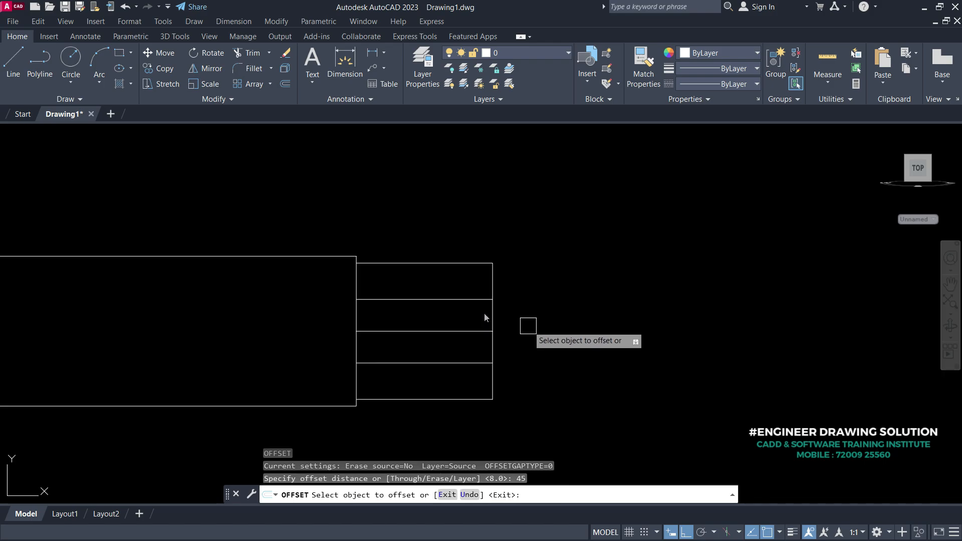
{"action": "key", "text": "Escape"}
{"action": "key", "text": "ctrl+z"}
{"action": "key", "text": "ctrl+z"}
{"action": "key", "text": "ctrl+z"}
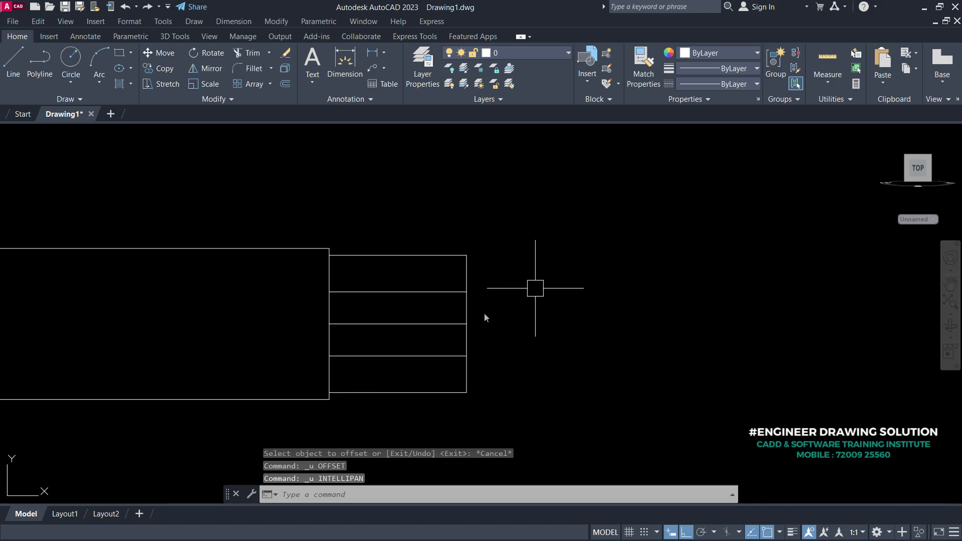
Offset both halves of the end section's right vertical line by 3 to its left and right sides.
{"action": "middle_click_drag", "start_coordinate": [474, 325], "coordinate": [498, 338]}
{"action": "middle_click_drag", "start_coordinate": [567, 331], "coordinate": [527, 333]}
{"action": "type", "text": "o"}
{"action": "key", "text": "Return"}
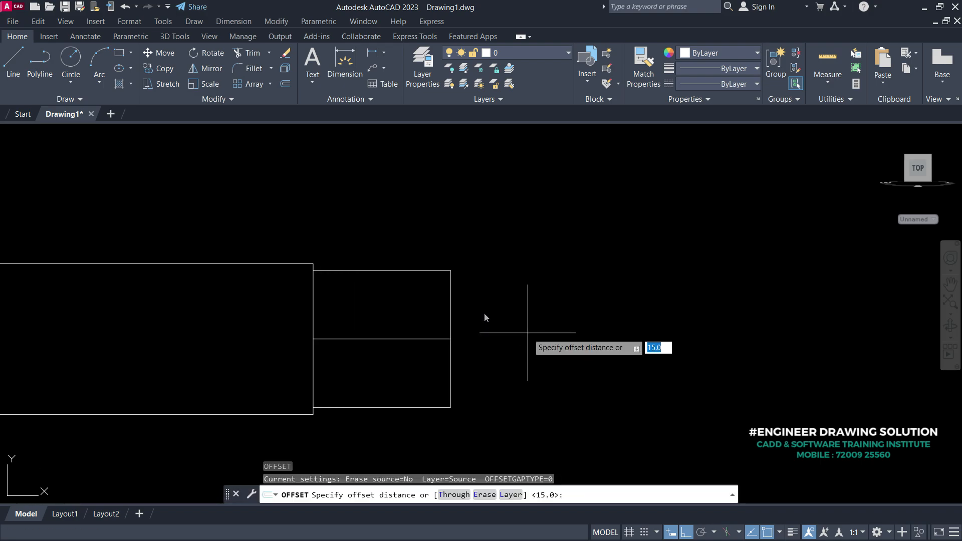
{"action": "type", "text": "3"}
{"action": "key", "text": "Return"}
{"action": "left_click", "coordinate": [451, 302]}
{"action": "left_click", "coordinate": [571, 304]}
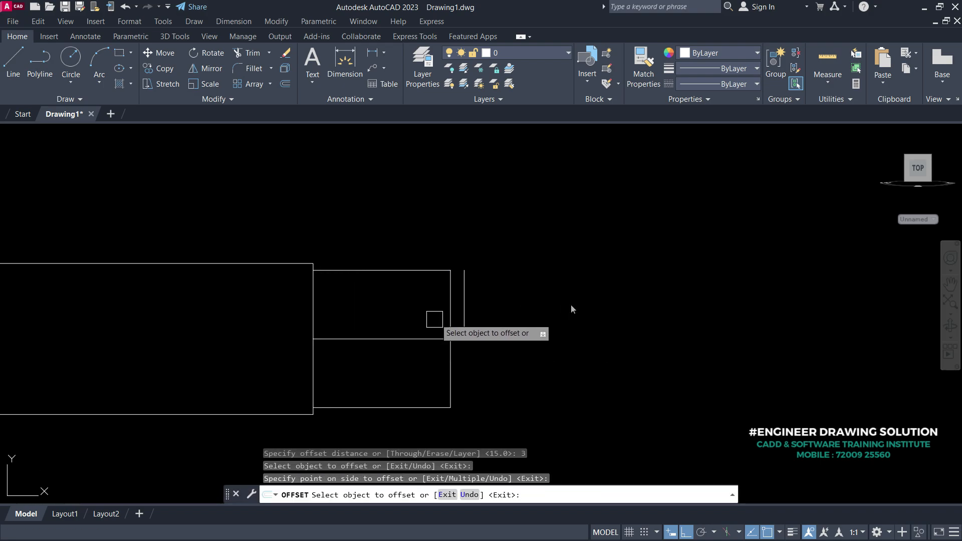
{"action": "left_click", "coordinate": [451, 301]}
{"action": "left_click", "coordinate": [383, 314]}
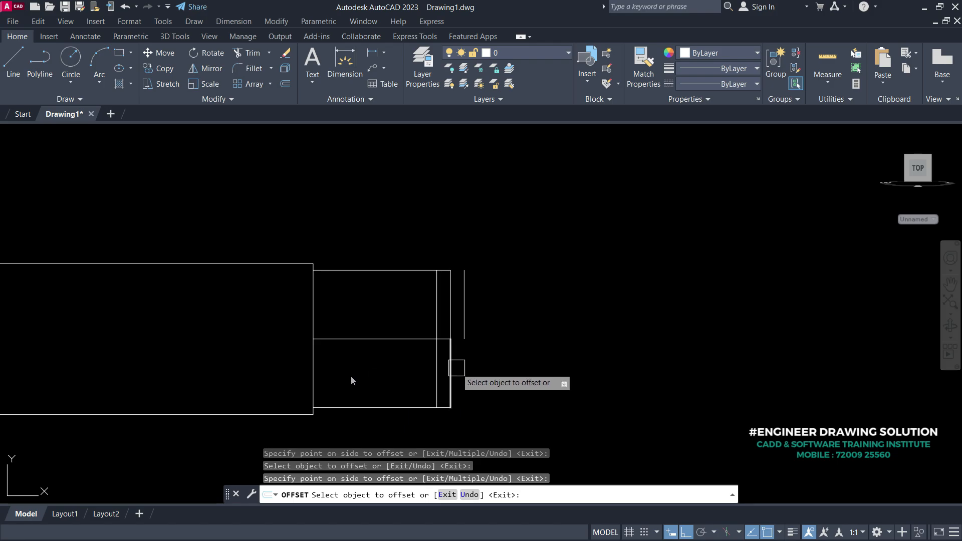
{"action": "key", "text": "Return"}
Draw a three-point arc along the lower half of the end line, bulging right through the right offset line's midpoint.
{"action": "type", "text": "a"}
{"action": "key", "text": "Return"}
{"action": "scroll", "coordinate": [476, 399], "scroll_direction": "up", "scroll_amount": 4}
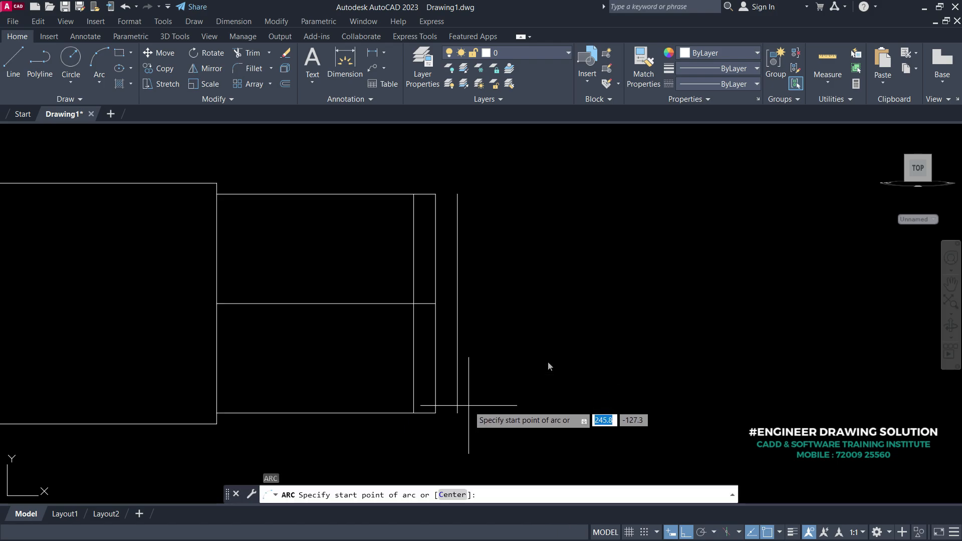
{"action": "left_click", "coordinate": [414, 417]}
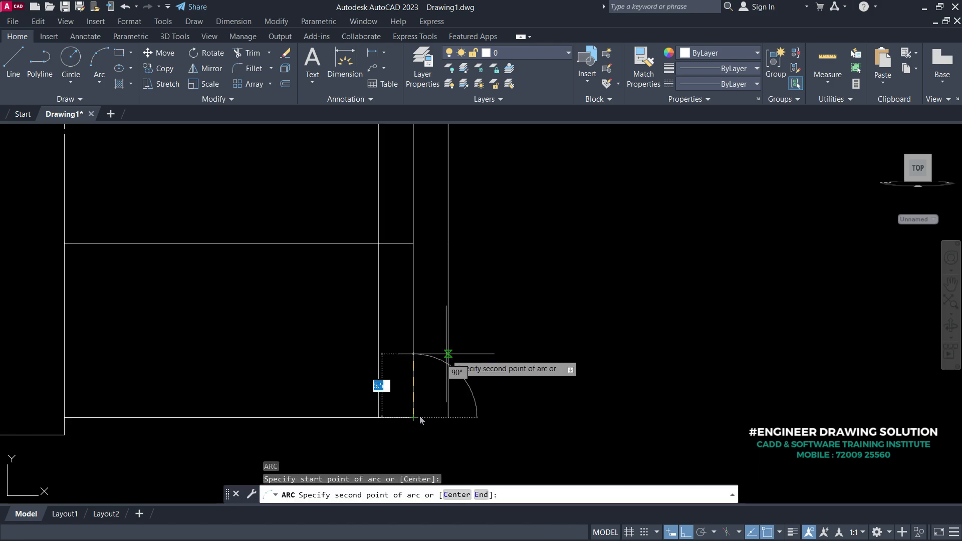
{"action": "left_click", "coordinate": [448, 331]}
{"action": "left_click", "coordinate": [414, 243]}
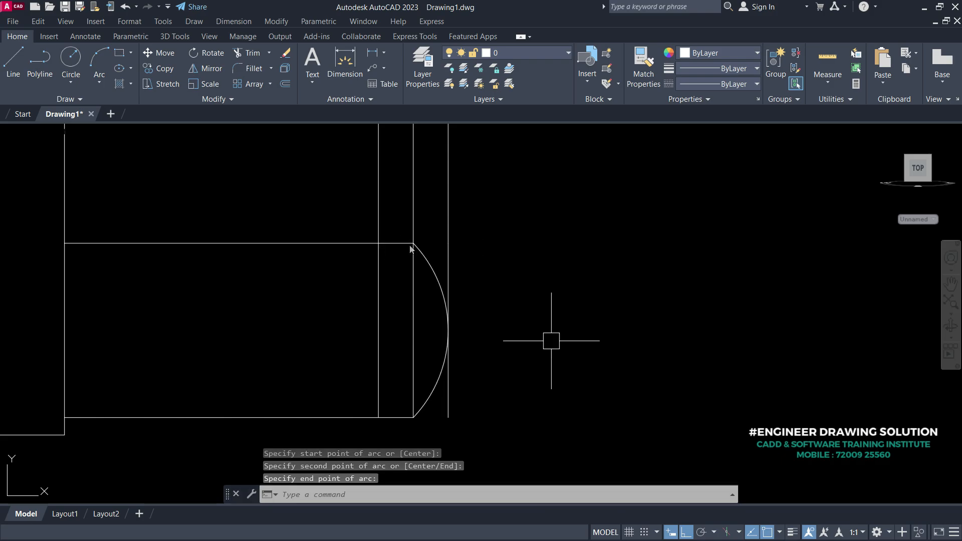
{"action": "middle_click_drag", "start_coordinate": [550, 339], "coordinate": [565, 347]}
Draw a three-point arc along the lower half of the end line, bulging left through the left offset line's midpoint.
{"action": "key", "text": "Return"}
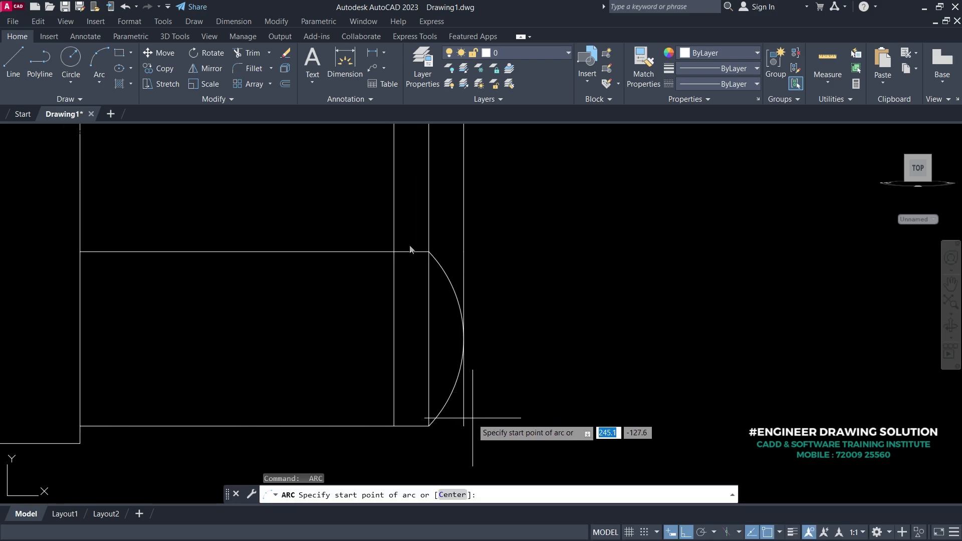
{"action": "left_click", "coordinate": [428, 426]}
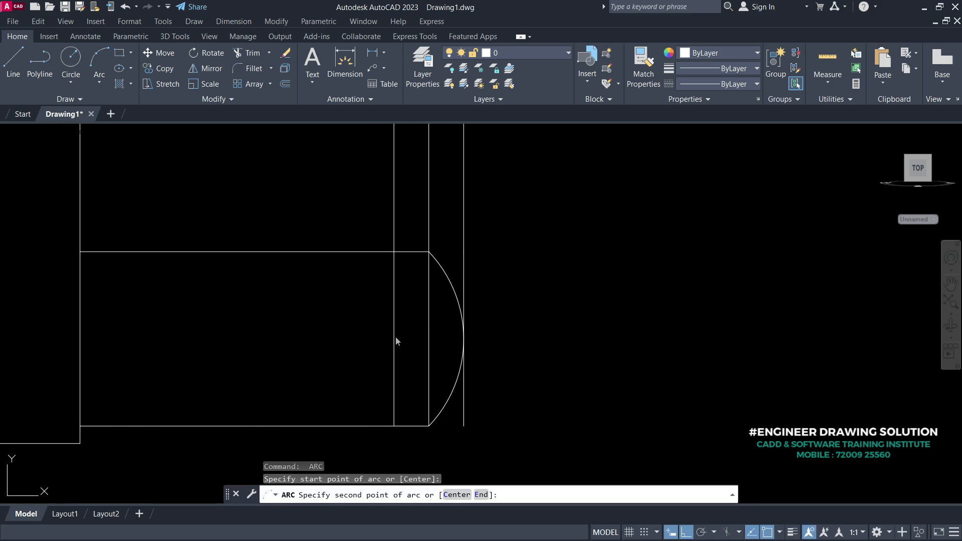
{"action": "left_click", "coordinate": [395, 338]}
{"action": "left_click", "coordinate": [429, 252]}
Draw a three-point arc along the upper half of the end line, bulging right to the end section's upper corner.
{"action": "key", "text": "Return"}
{"action": "middle_click_drag", "start_coordinate": [538, 240], "coordinate": [536, 419]}
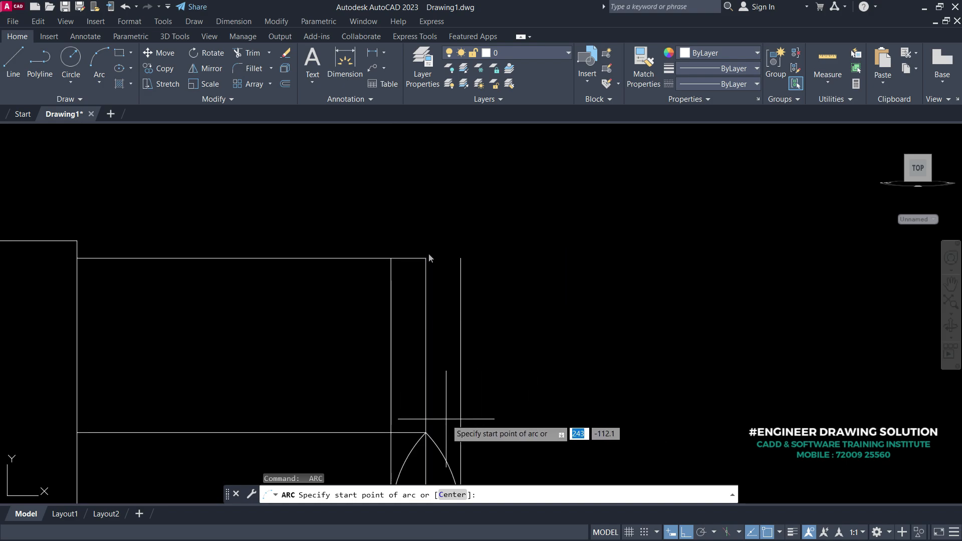
{"action": "left_click", "coordinate": [426, 432]}
{"action": "left_click", "coordinate": [462, 346]}
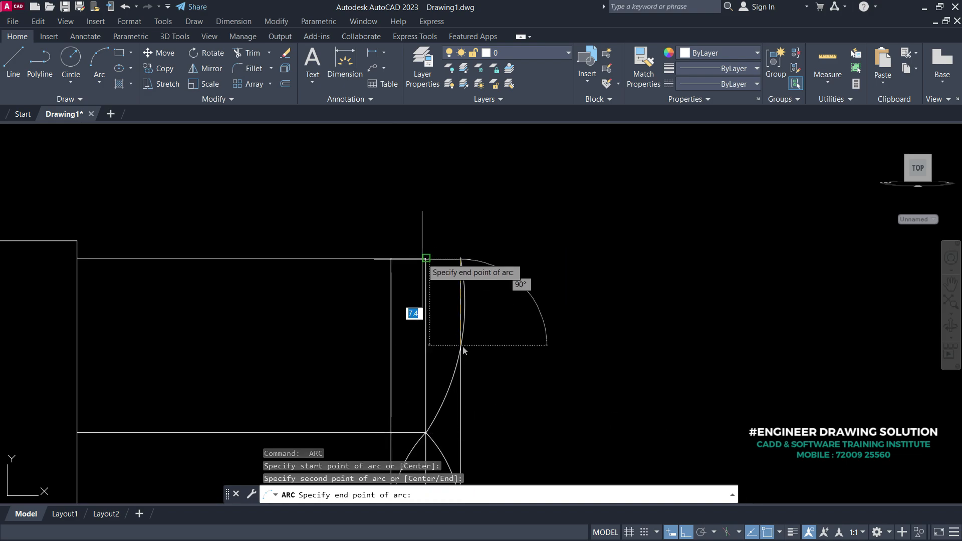
{"action": "left_click", "coordinate": [426, 258]}
Erase the vertical end and offset lines around the break arcs, along with the end section's horizontal centre line.
{"action": "left_click", "coordinate": [426, 344]}
{"action": "left_click", "coordinate": [461, 272]}
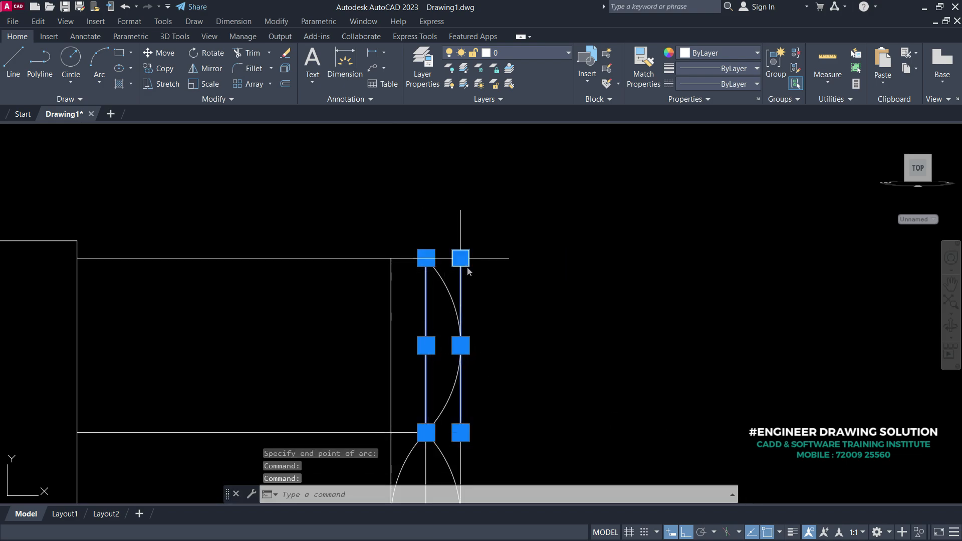
{"action": "left_click", "coordinate": [396, 311]}
{"action": "middle_click_drag", "start_coordinate": [457, 452], "coordinate": [429, 313]}
{"action": "scroll", "coordinate": [420, 369], "scroll_direction": "up", "scroll_amount": 2}
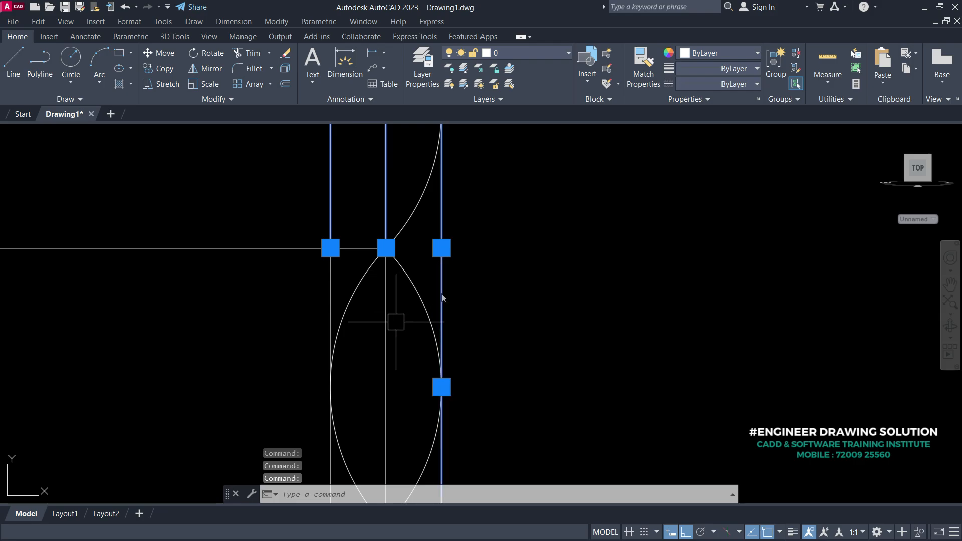
{"action": "right_click", "coordinate": [202, 308]}
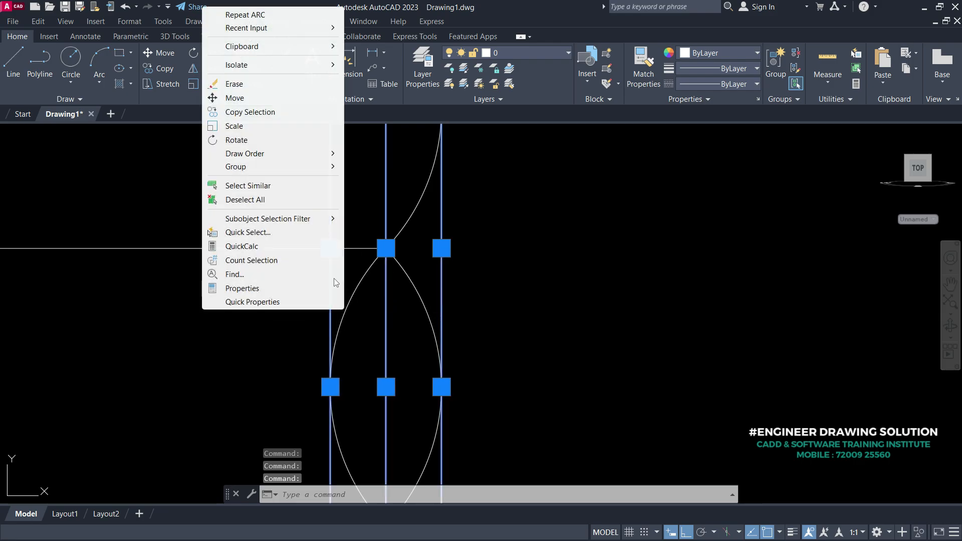
{"action": "left_click", "coordinate": [234, 83]}
{"action": "scroll", "coordinate": [466, 321], "scroll_direction": "down", "scroll_amount": 4}
{"action": "left_click", "coordinate": [394, 316]}
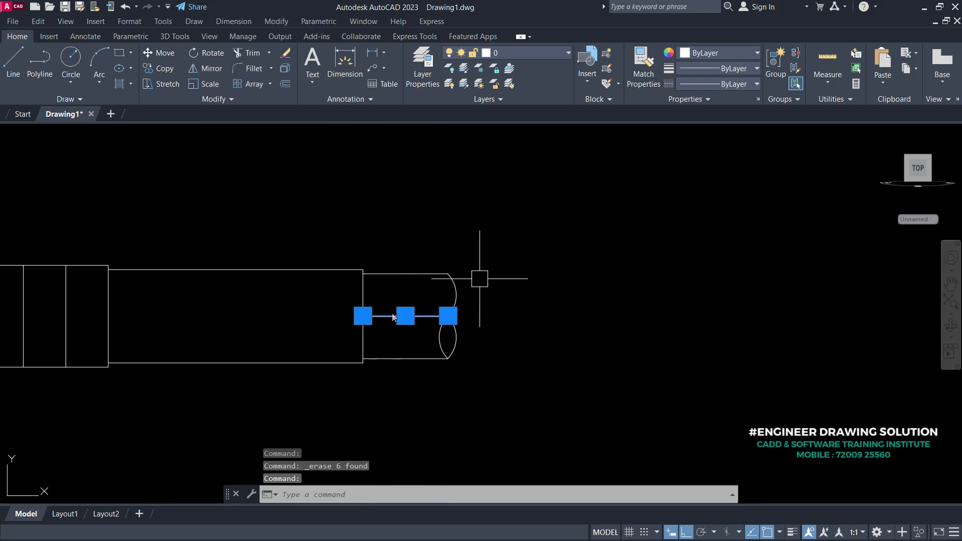
{"action": "key", "text": "Delete"}
Offset the long body's upper and lower horizontal edges inward by 8.
{"action": "scroll", "coordinate": [392, 318], "scroll_direction": "up", "scroll_amount": 3}
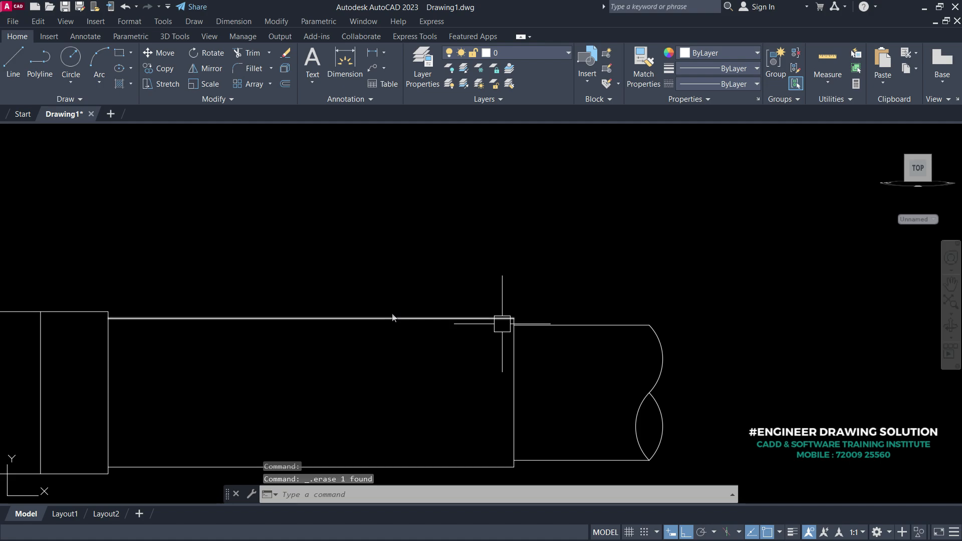
{"action": "type", "text": "o"}
{"action": "key", "text": "Return"}
{"action": "type", "text": "8"}
{"action": "key", "text": "Return"}
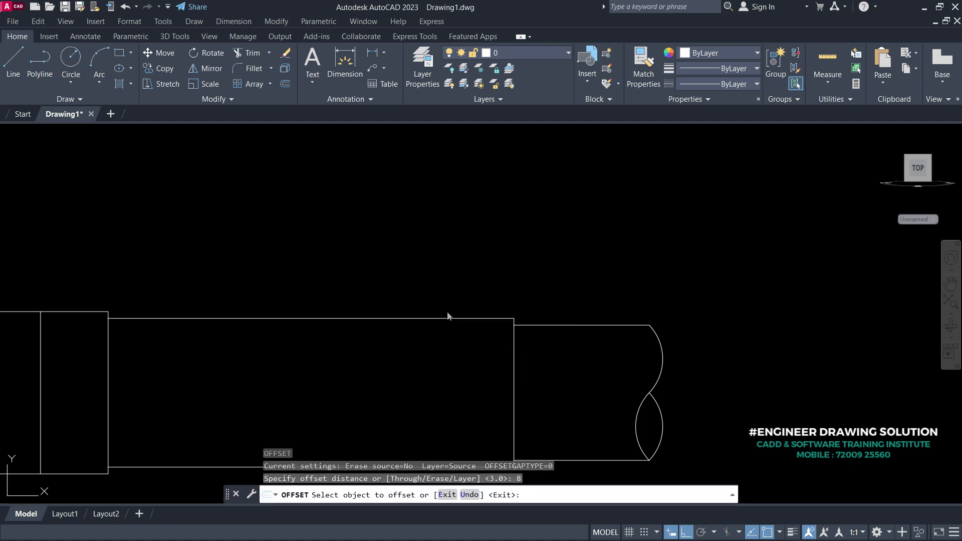
{"action": "left_click", "coordinate": [446, 319]}
{"action": "left_click", "coordinate": [431, 367]}
{"action": "middle_click_drag", "start_coordinate": [460, 378], "coordinate": [452, 292]}
{"action": "left_click", "coordinate": [435, 381]}
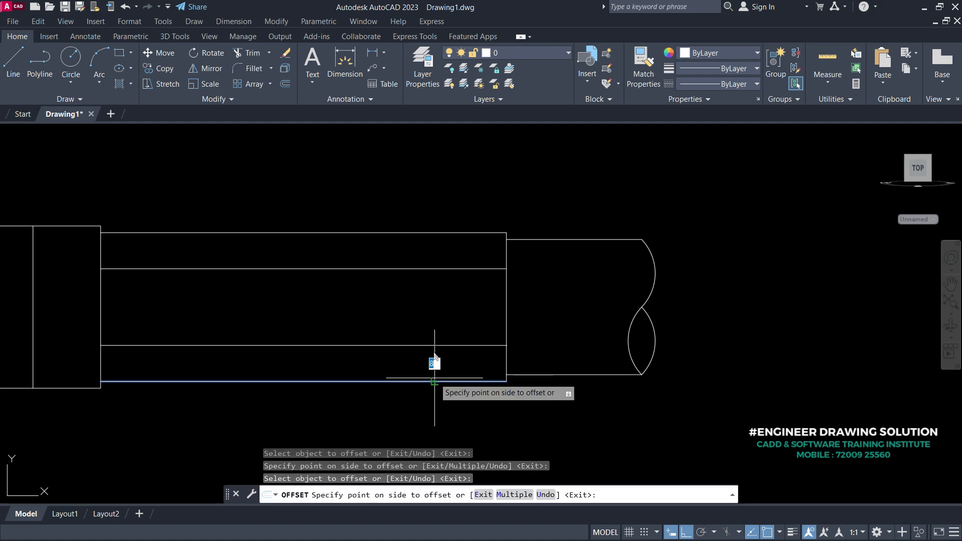
{"action": "left_click", "coordinate": [420, 314]}
{"action": "key", "text": "Return"}
Offset both halves of the long body's vertical end line 45 inward, into the body.
{"action": "type", "text": "o"}
{"action": "key", "text": "Return"}
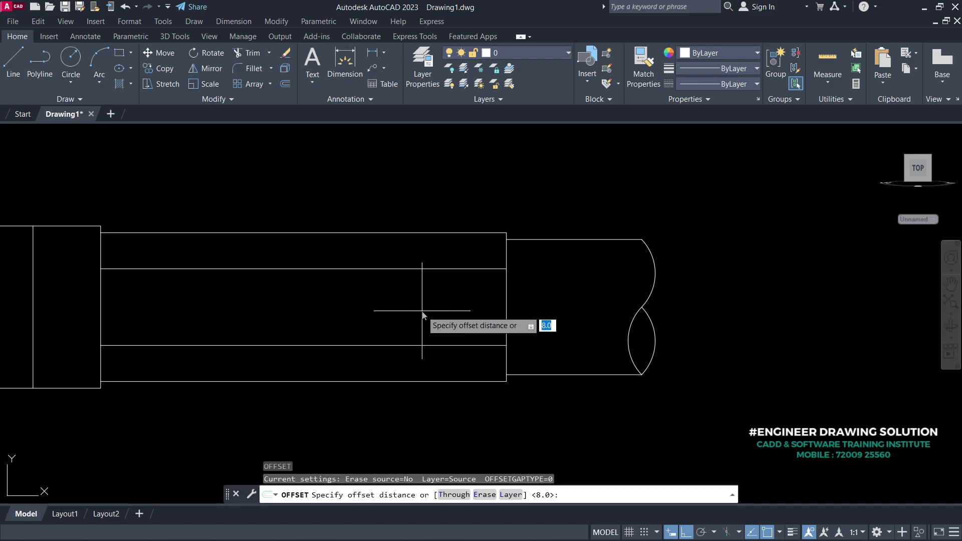
{"action": "key", "text": "Return"}
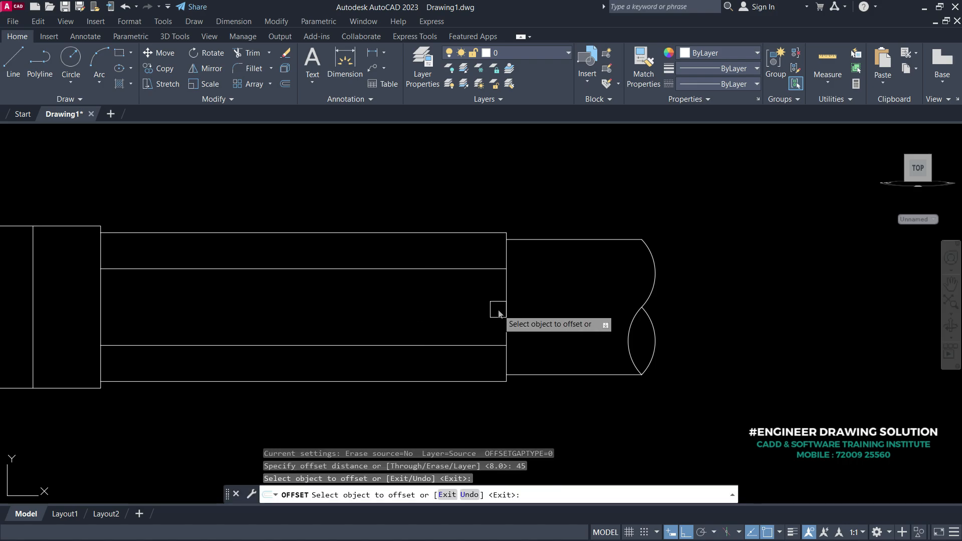
{"action": "left_click", "coordinate": [506, 311]}
{"action": "left_click", "coordinate": [467, 311]}
{"action": "left_click", "coordinate": [507, 289]}
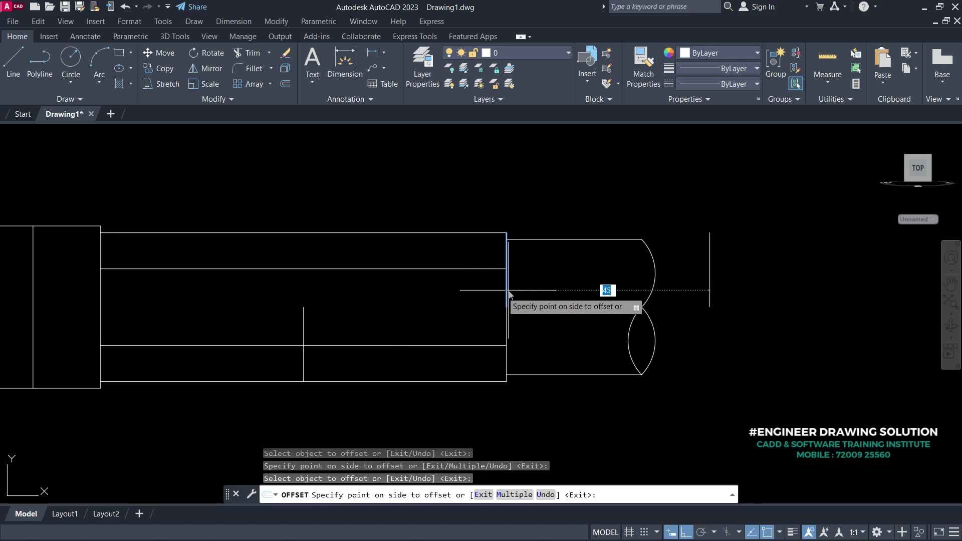
{"action": "left_click", "coordinate": [357, 329]}
{"action": "key", "text": "Return"}
Trim the two inner horizontal lines left of the offset line and the vertical segments between them, leaving two corner recesses.
{"action": "middle_click_drag", "start_coordinate": [367, 341], "coordinate": [401, 344]}
{"action": "type", "text": "tr"}
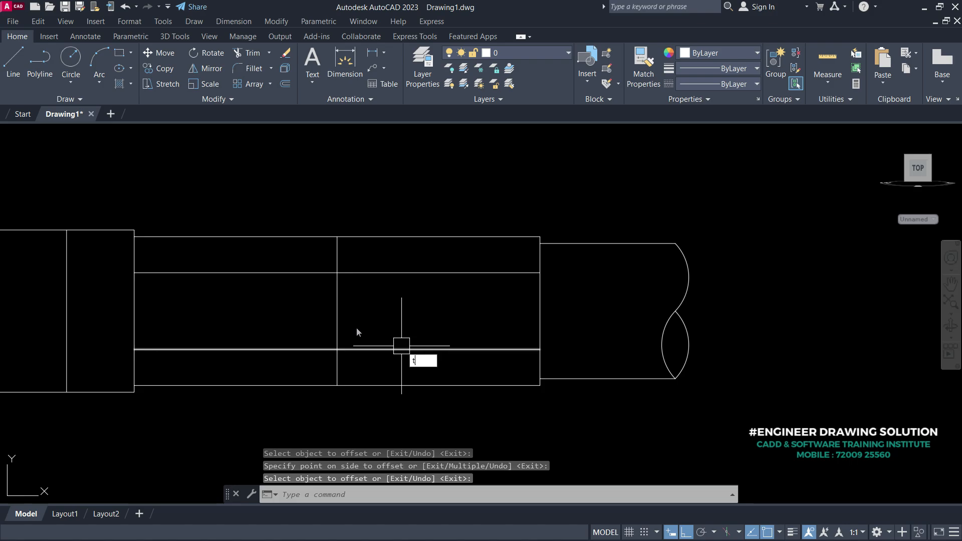
{"action": "key", "text": "Return"}
{"action": "left_click", "coordinate": [275, 356]}
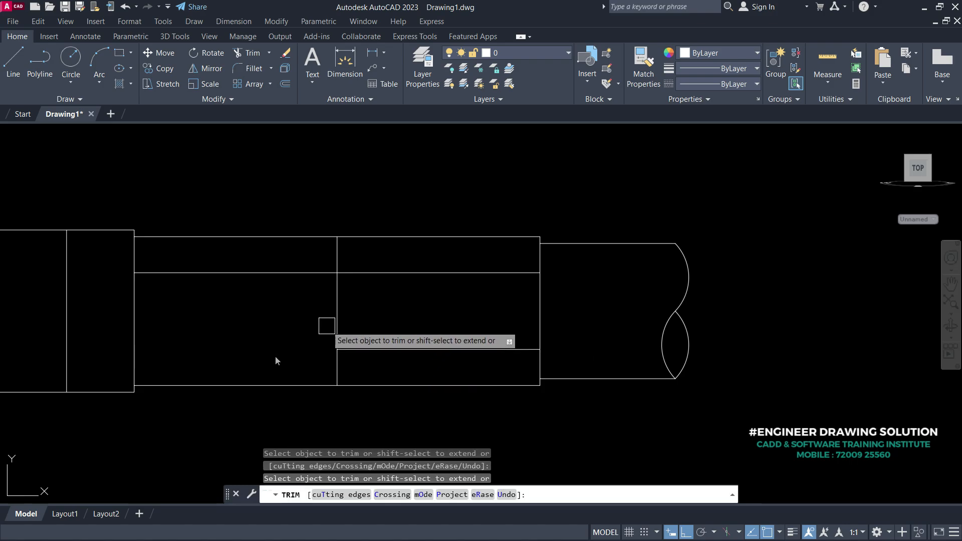
{"action": "left_click", "coordinate": [339, 300]}
{"action": "left_click", "coordinate": [305, 273]}
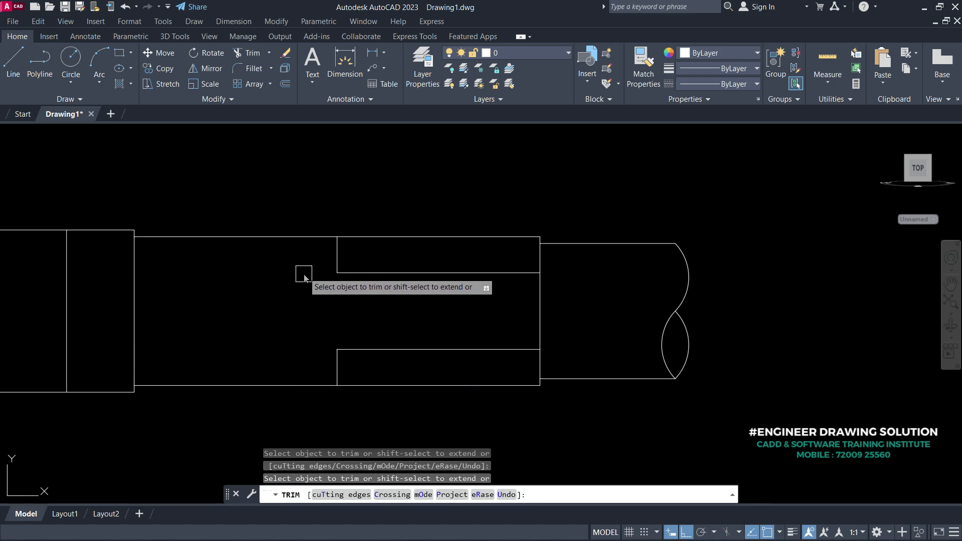
{"action": "key", "text": "Return"}
Fillet the inner corners of the upper and lower recesses with a radius of 8.
{"action": "type", "text": "f"}
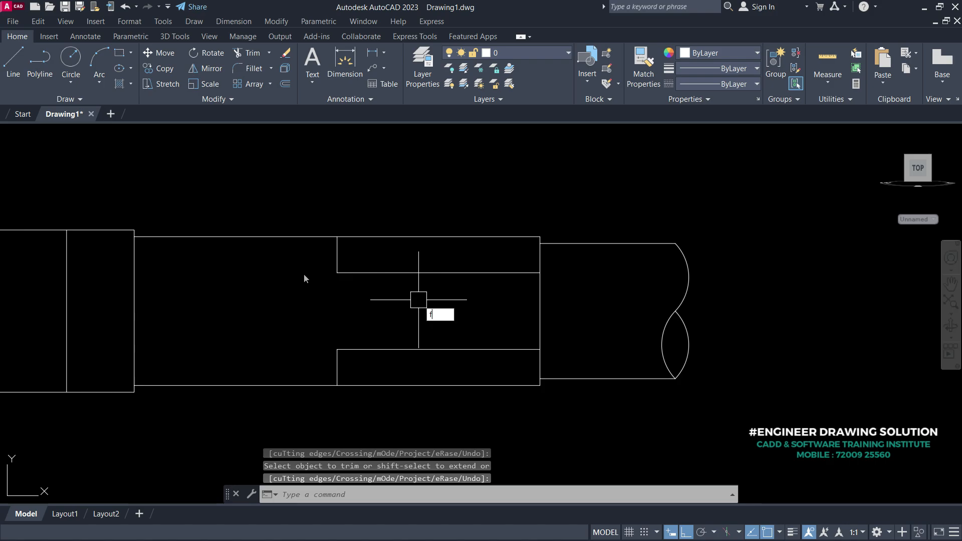
{"action": "key", "text": "Return"}
{"action": "left_click", "coordinate": [554, 494]}
{"action": "left_click", "coordinate": [497, 495]}
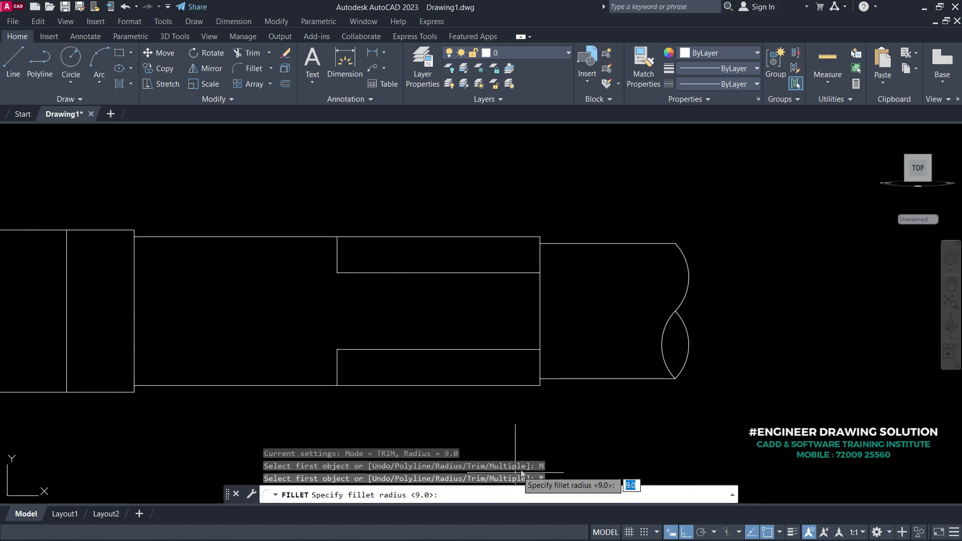
{"action": "type", "text": "8"}
{"action": "key", "text": "Return"}
{"action": "left_click", "coordinate": [380, 273]}
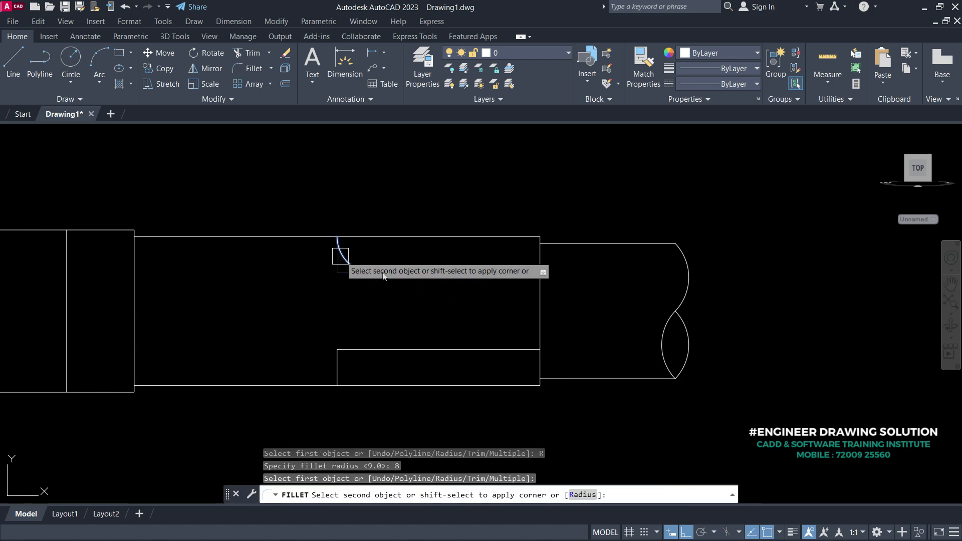
{"action": "left_click", "coordinate": [338, 252]}
{"action": "left_click", "coordinate": [384, 349]}
{"action": "left_click", "coordinate": [337, 370]}
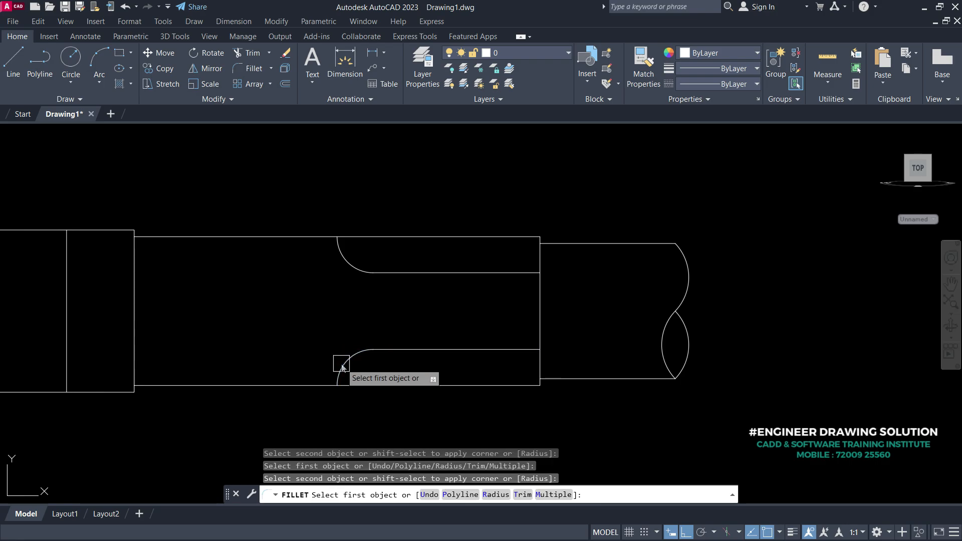
{"action": "key", "text": "Return"}
Offset both halves of the long body's vertical end line inward by 3.
{"action": "middle_click_drag", "start_coordinate": [573, 354], "coordinate": [552, 363]}
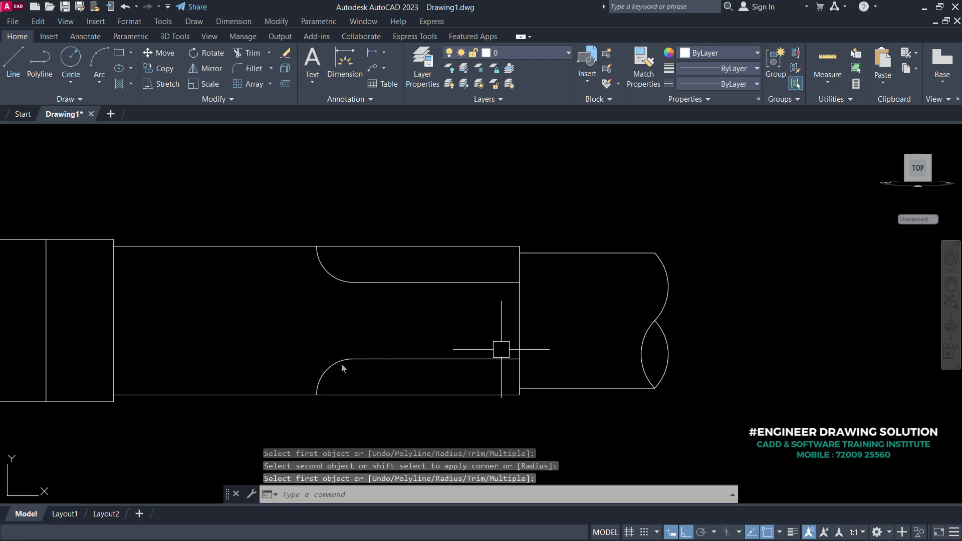
{"action": "middle_click_drag", "start_coordinate": [493, 327], "coordinate": [523, 341]}
{"action": "type", "text": "o"}
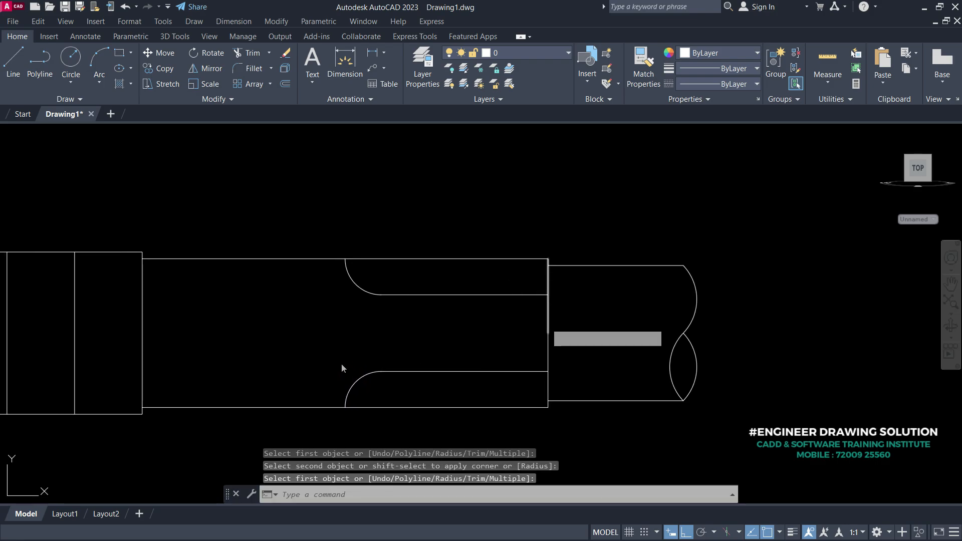
{"action": "key", "text": "Return"}
{"action": "type", "text": "4"}
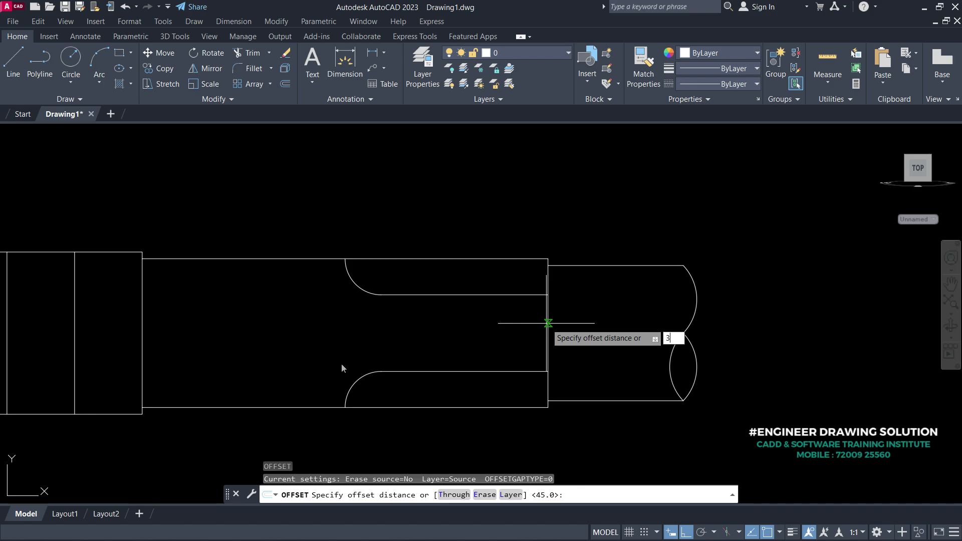
{"action": "key", "text": "Return"}
{"action": "scroll", "coordinate": [549, 323], "scroll_direction": "up", "scroll_amount": 3}
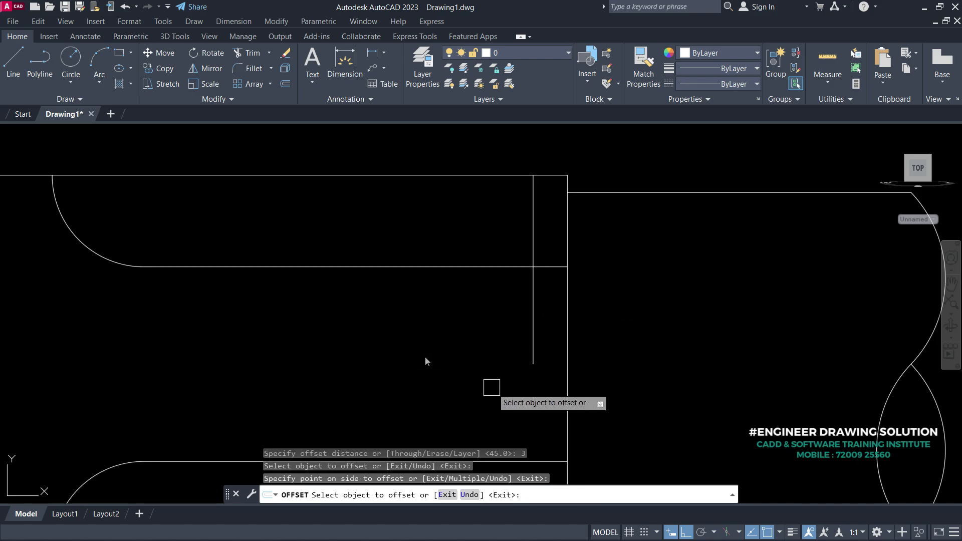
{"action": "left_click", "coordinate": [567, 401]}
{"action": "left_click", "coordinate": [551, 373]}
{"action": "key", "text": "Return"}
{"action": "middle_click_drag", "start_coordinate": [567, 365], "coordinate": [503, 242]}
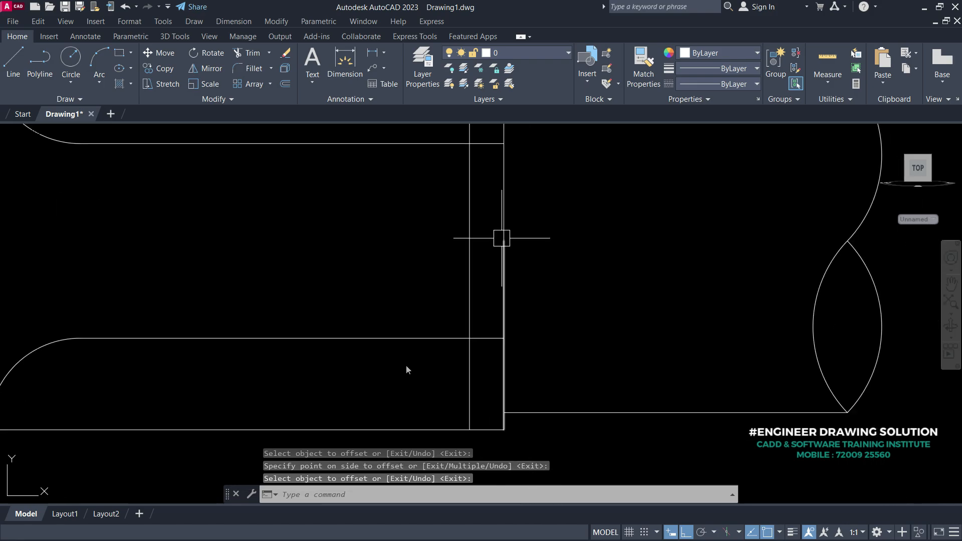
{"action": "type", "text": "a"}
{"action": "key", "text": "Return"}
{"action": "left_click", "coordinate": [470, 335]}
{"action": "key", "text": "Escape"}
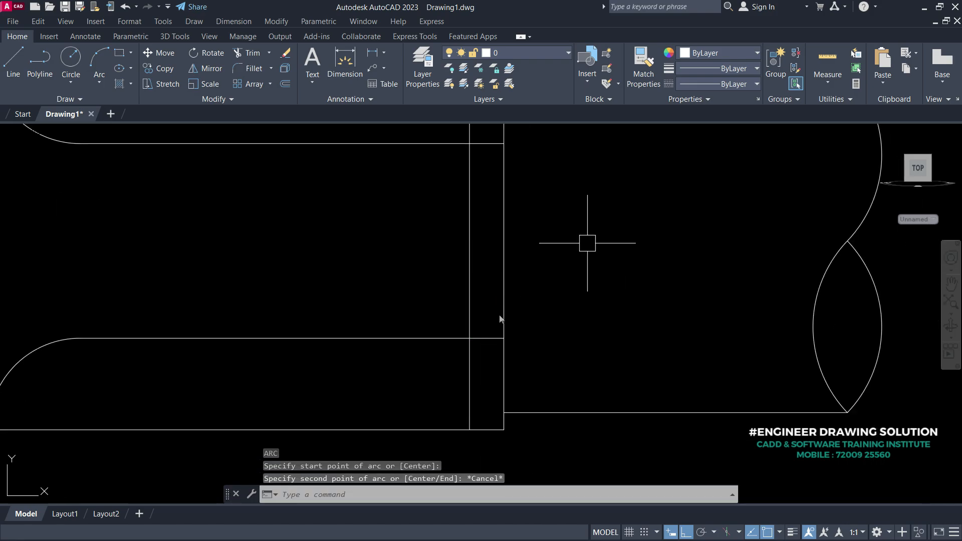
Draw a three-point arc between the two inner horizontal lines at the offset line, passing through the end line's midpoint.
{"action": "key", "text": "Return"}
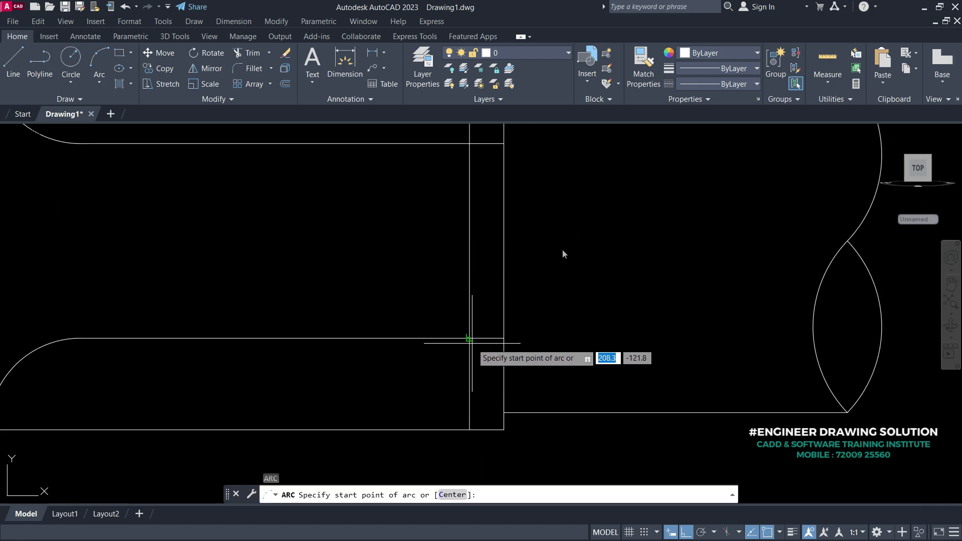
{"action": "left_click", "coordinate": [470, 341]}
{"action": "left_click", "coordinate": [503, 241]}
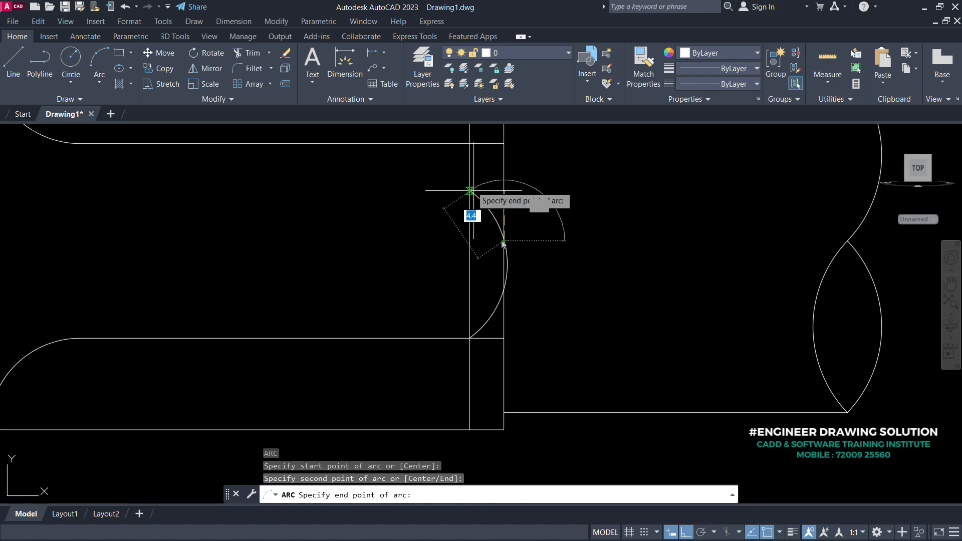
{"action": "left_click", "coordinate": [462, 143]}
Draw a three-point arc from the body's upper edge to the upper inner line at the offset line, bulging to the end line.
{"action": "middle_click_drag", "start_coordinate": [473, 150], "coordinate": [470, 311]}
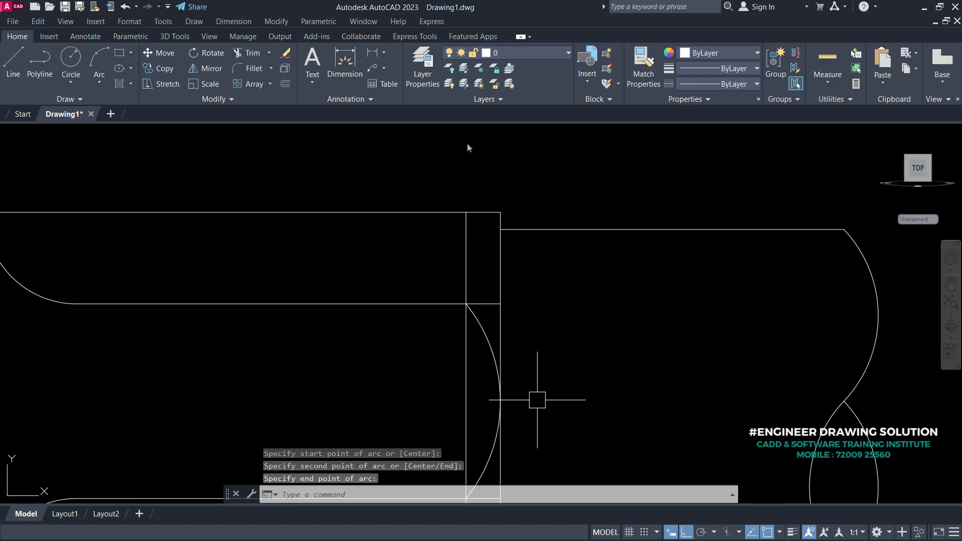
{"action": "key", "text": "Return"}
{"action": "left_click", "coordinate": [466, 212]}
{"action": "scroll", "coordinate": [498, 253], "scroll_direction": "up", "scroll_amount": 2}
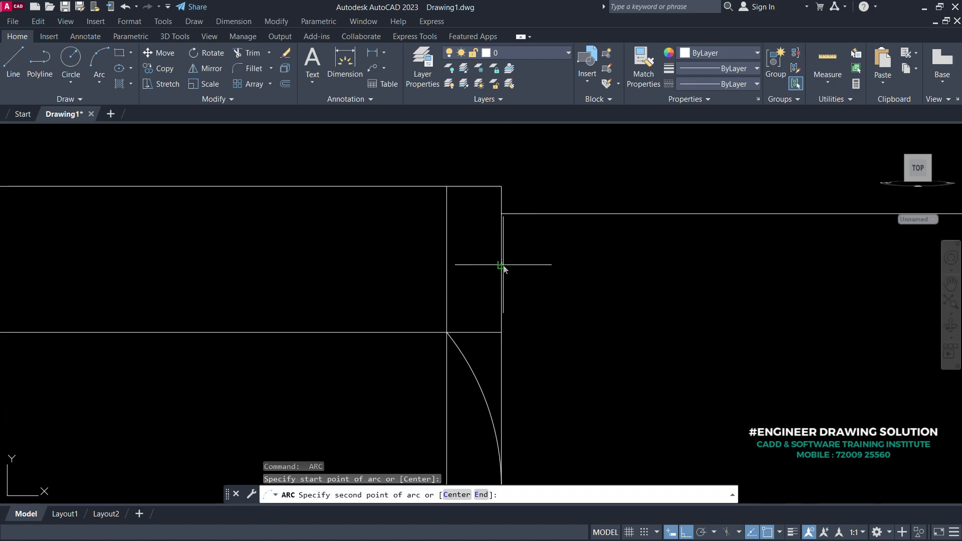
{"action": "left_click", "coordinate": [501, 267]}
{"action": "left_click", "coordinate": [447, 332]}
Draw a three-point arc from the body's lower edge to the lower inner line at the offset line, bulging to the end line.
{"action": "scroll", "coordinate": [484, 288], "scroll_direction": "down", "scroll_amount": 4}
{"action": "middle_click_drag", "start_coordinate": [516, 363], "coordinate": [496, 240]}
{"action": "scroll", "coordinate": [460, 374], "scroll_direction": "up", "scroll_amount": 4}
{"action": "key", "text": "Return"}
{"action": "left_click", "coordinate": [432, 334]}
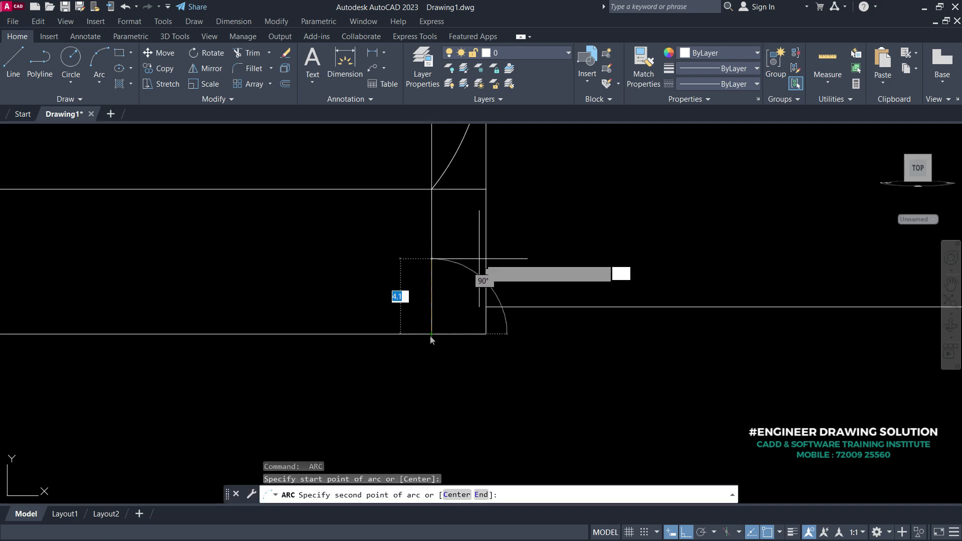
{"action": "left_click", "coordinate": [485, 259]}
{"action": "left_click", "coordinate": [432, 189]}
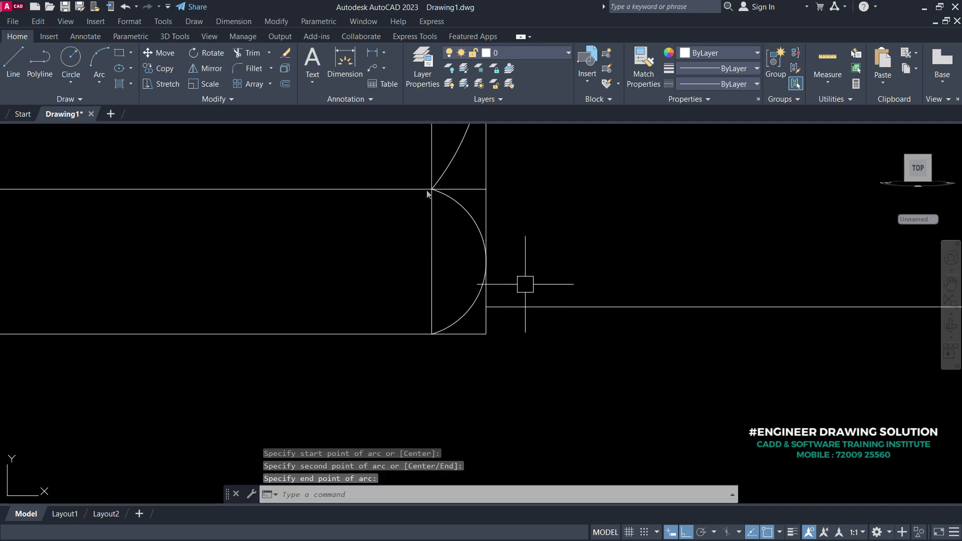
Trim the stubs of the upper and lower inner lines between the arc ends and the body's end line.
{"action": "scroll", "coordinate": [526, 303], "scroll_direction": "down", "scroll_amount": 2}
{"action": "type", "text": "TR"}
{"action": "key", "text": "Return"}
{"action": "scroll", "coordinate": [528, 301], "scroll_direction": "up", "scroll_amount": 4}
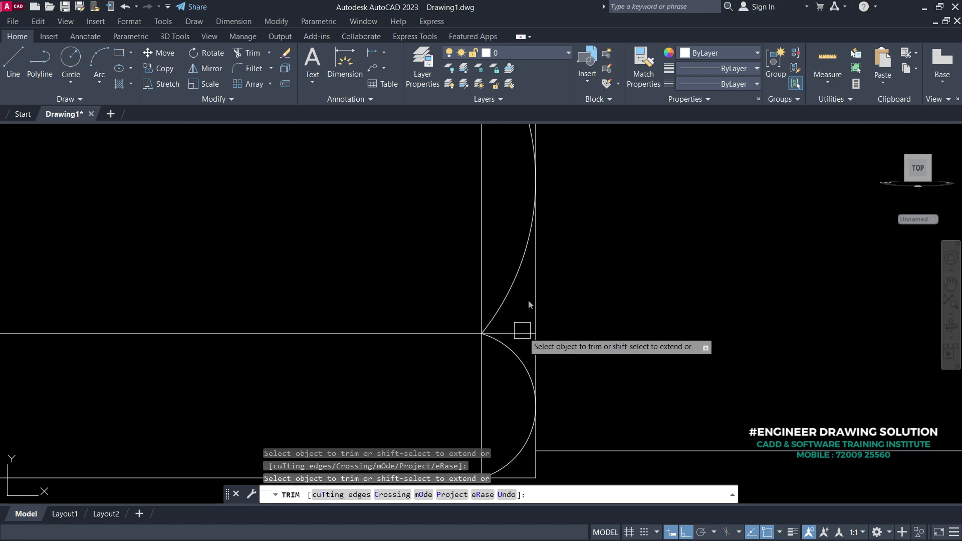
{"action": "scroll", "coordinate": [513, 332], "scroll_direction": "up", "scroll_amount": 2}
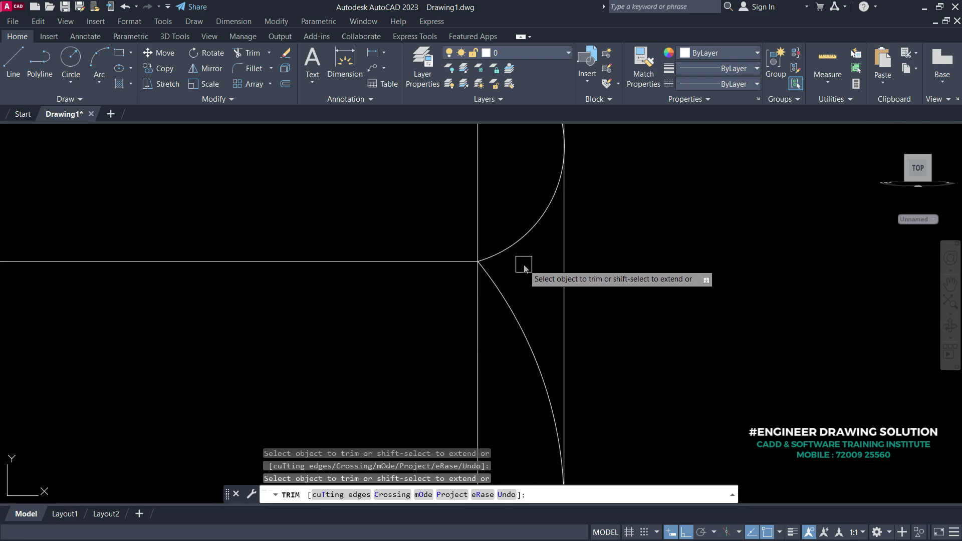
{"action": "key", "text": "Escape"}
Erase the two vertical offset lines running through the ends of the three arcs.
{"action": "left_click", "coordinate": [480, 303]}
{"action": "key", "text": "Delete"}
{"action": "scroll", "coordinate": [480, 304], "scroll_direction": "down", "scroll_amount": 3}
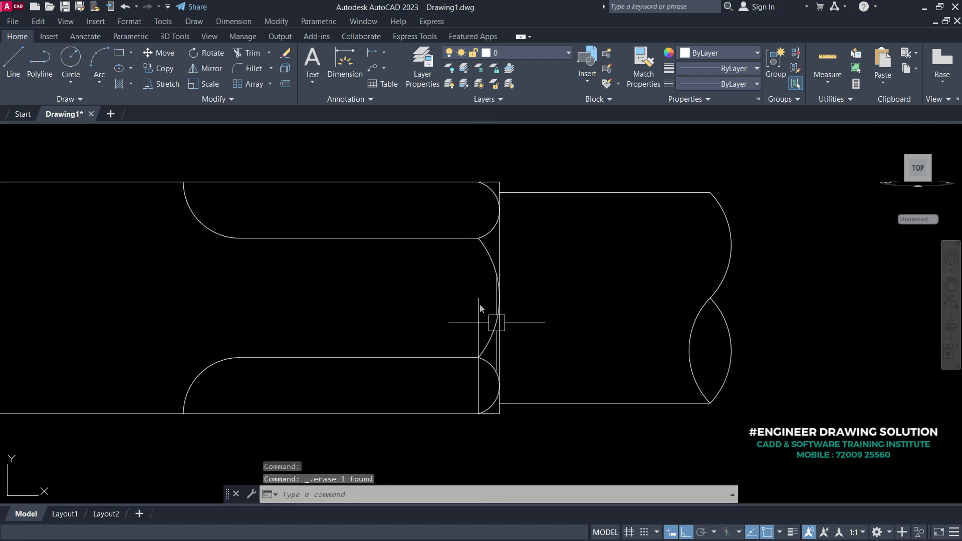
{"action": "left_click", "coordinate": [477, 331]}
{"action": "key", "text": "Delete"}
{"action": "scroll", "coordinate": [516, 309], "scroll_direction": "down", "scroll_amount": 4}
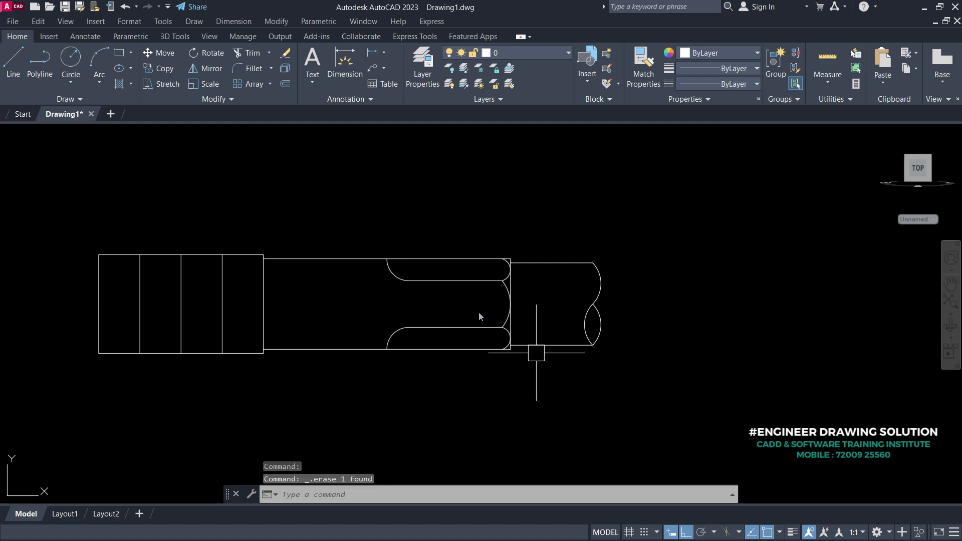
Draw a 45 by 15 rectangle in the empty area to the right of the pin-like part.
{"action": "middle_click_drag", "start_coordinate": [502, 343], "coordinate": [594, 365]}
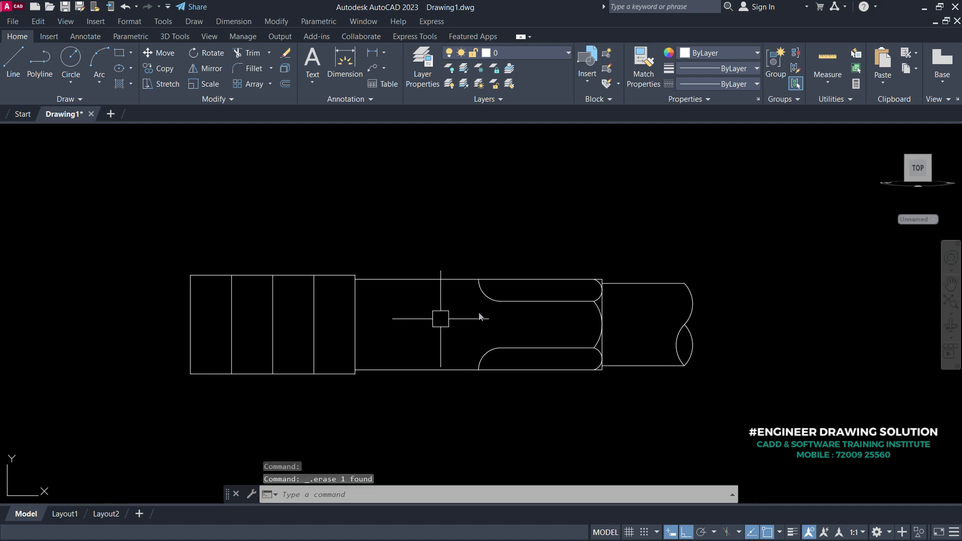
{"action": "middle_click_drag", "start_coordinate": [440, 316], "coordinate": [436, 239]}
{"action": "middle_click_drag", "start_coordinate": [447, 273], "coordinate": [399, 290]}
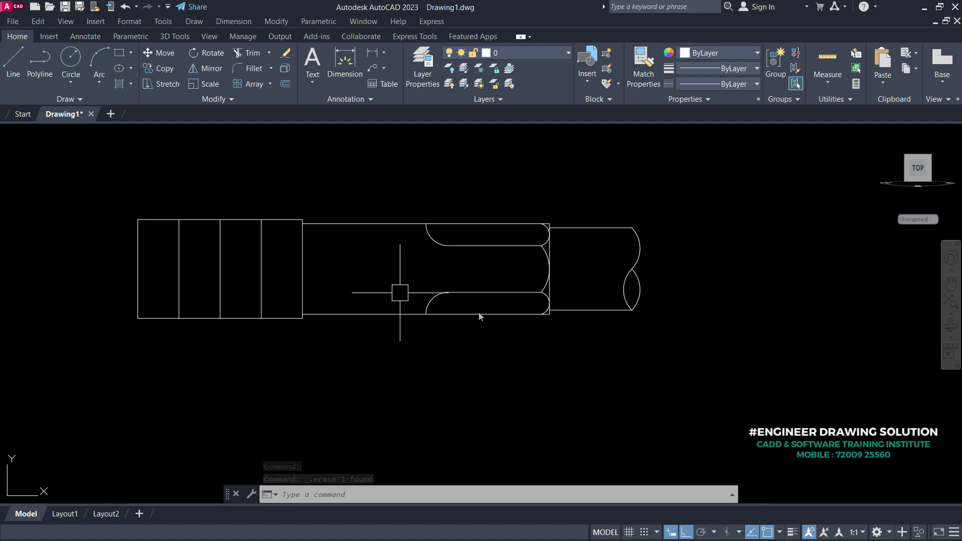
{"action": "scroll", "coordinate": [421, 306], "scroll_direction": "down", "scroll_amount": 2}
{"action": "scroll", "coordinate": [565, 322], "scroll_direction": "down", "scroll_amount": 2}
{"action": "mouse_move", "coordinate": [571, 311]}
{"action": "middle_mouse_down"}
{"action": "mouse_move", "coordinate": [592, 285]}
{"action": "mouse_move", "coordinate": [458, 358]}
{"action": "middle_mouse_up"}
{"action": "middle_click_drag", "start_coordinate": [614, 373], "coordinate": [508, 321]}
{"action": "key", "text": "Return"}
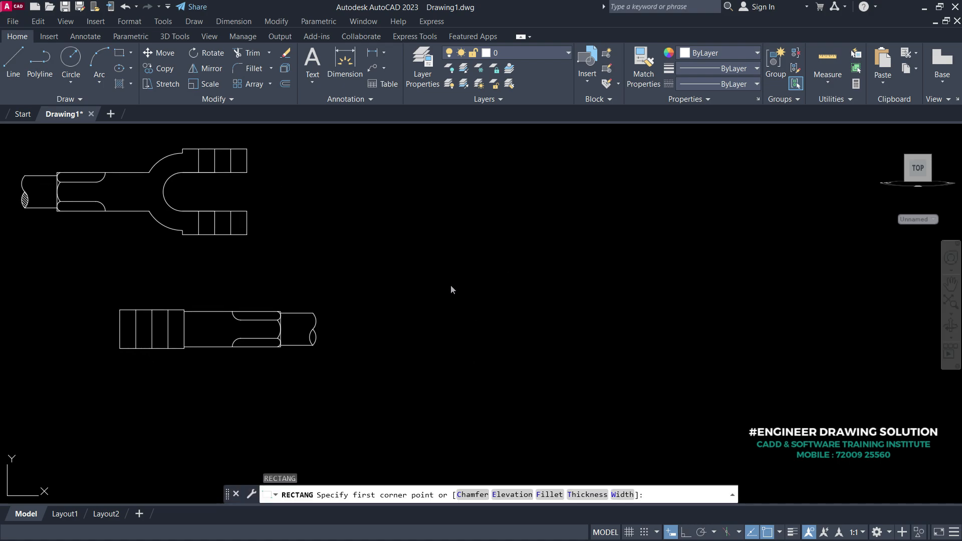
{"action": "left_click", "coordinate": [451, 285]}
{"action": "left_click", "coordinate": [520, 496]}
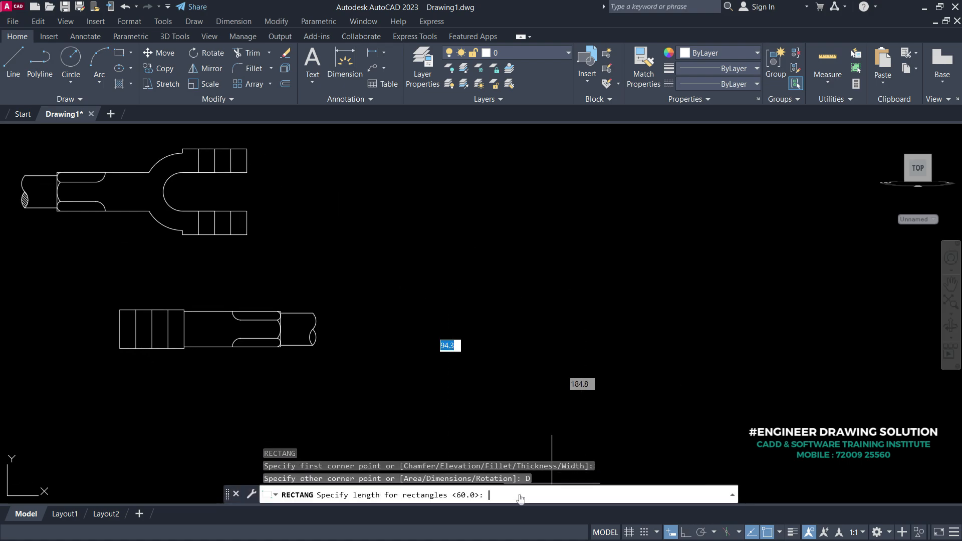
{"action": "type", "text": "45"}
{"action": "key", "text": "Return"}
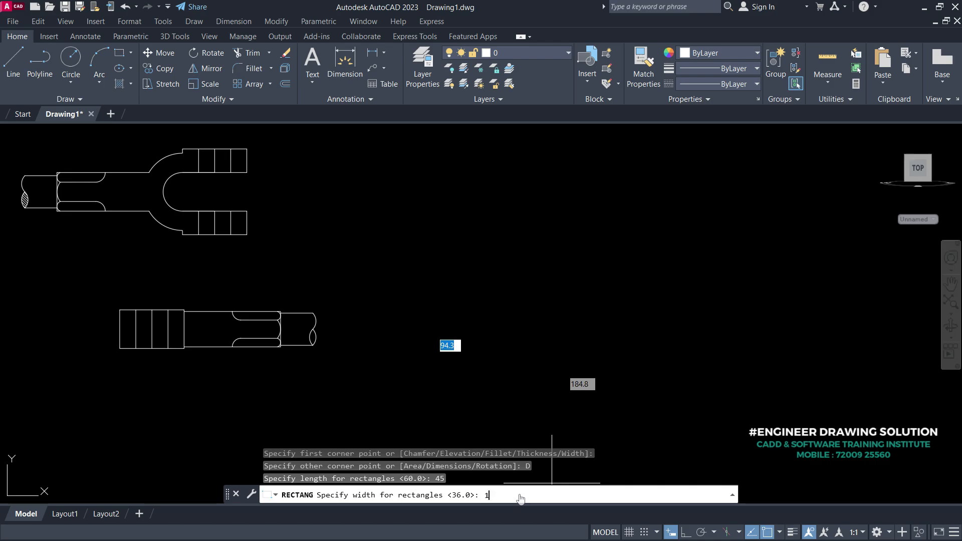
{"action": "key", "text": "Return"}
{"action": "left_click", "coordinate": [556, 388]}
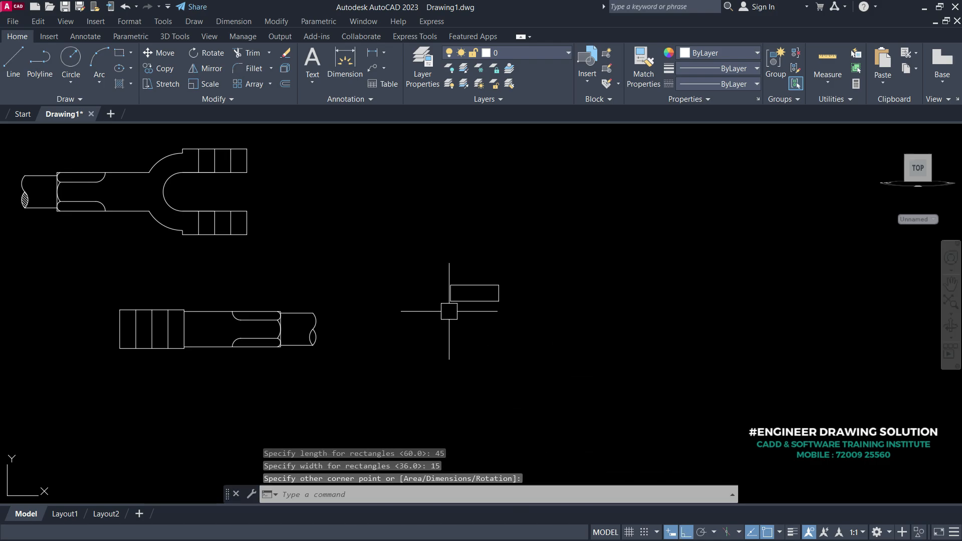
Draw a rectangle 30 long and 102 wide, standing upright below and to the right of the 45 by 15 rectangle.
{"action": "scroll", "coordinate": [447, 306], "scroll_direction": "up", "scroll_amount": 4}
{"action": "middle_click_drag", "start_coordinate": [483, 312], "coordinate": [503, 281]}
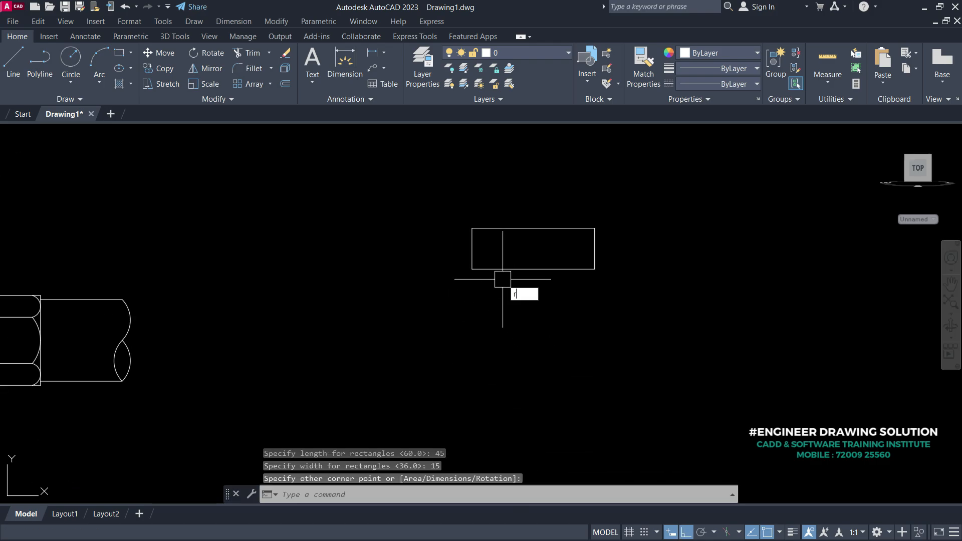
{"action": "type", "text": "rec"}
{"action": "key", "text": "Return"}
{"action": "left_click", "coordinate": [640, 286]}
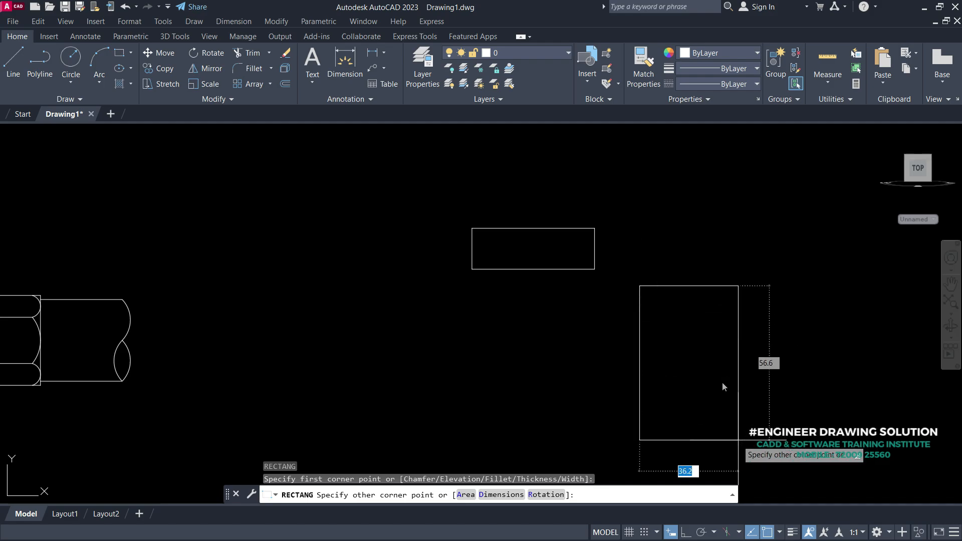
{"action": "left_click", "coordinate": [502, 496]}
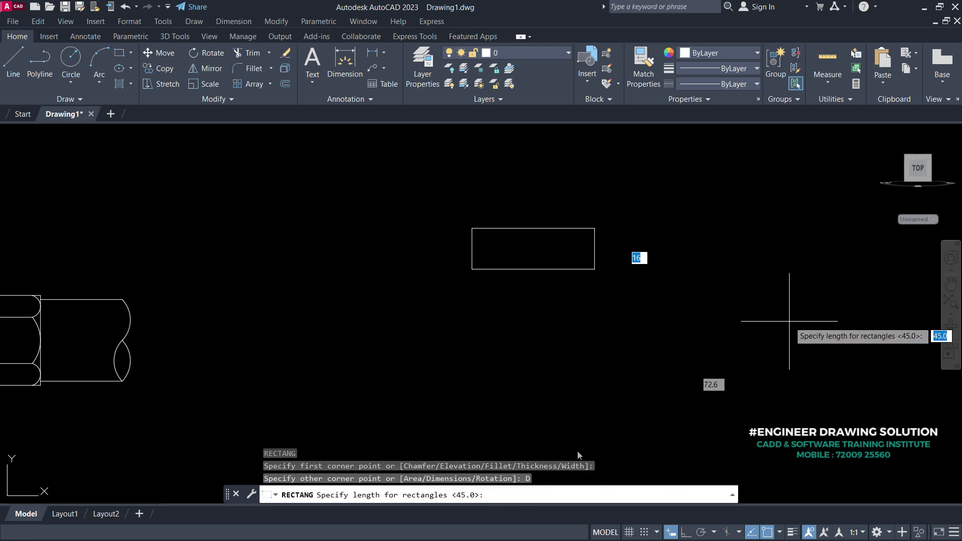
{"action": "type", "text": "30"}
{"action": "key", "text": "Return"}
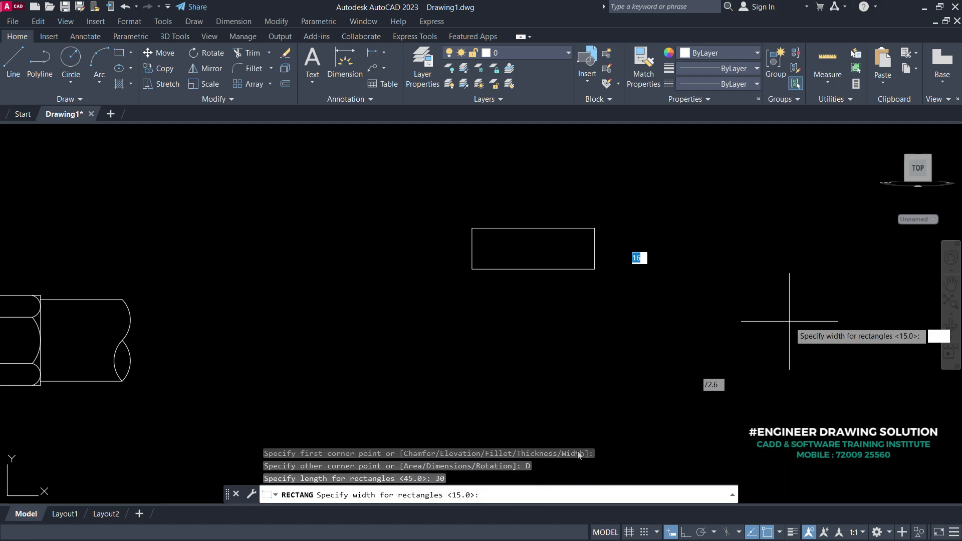
{"action": "key", "text": "Return"}
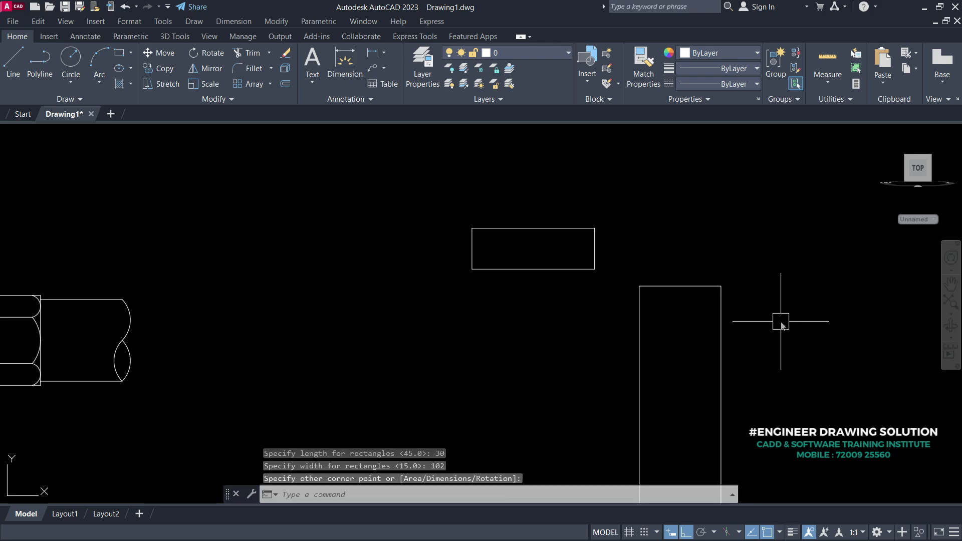
Move the tall rectangle by its top edge's midpoint onto the midpoint of the 45 by 15 rectangle's lower edge.
{"action": "type", "text": "m"}
{"action": "key", "text": "Return"}
{"action": "left_click", "coordinate": [724, 313]}
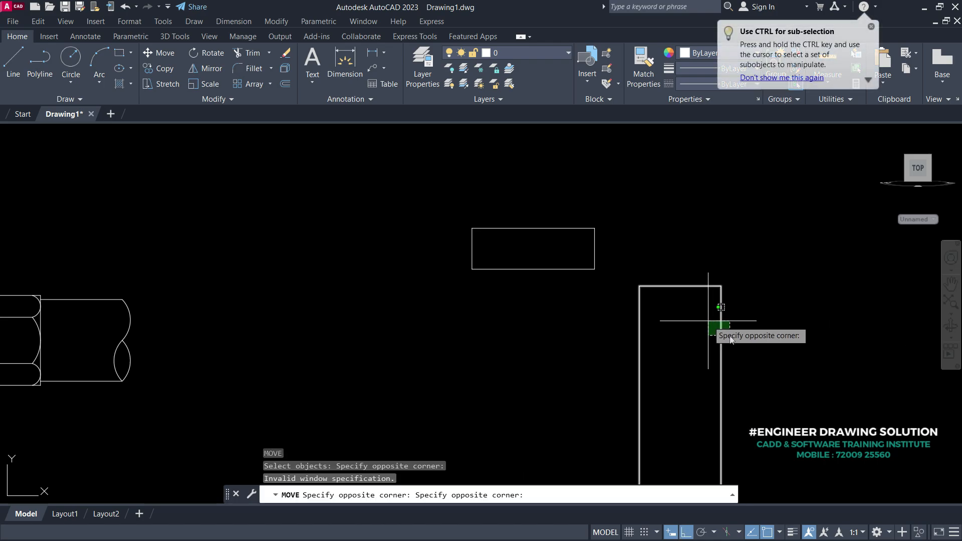
{"action": "left_click", "coordinate": [709, 325]}
{"action": "key", "text": "Return"}
{"action": "left_click", "coordinate": [681, 425]}
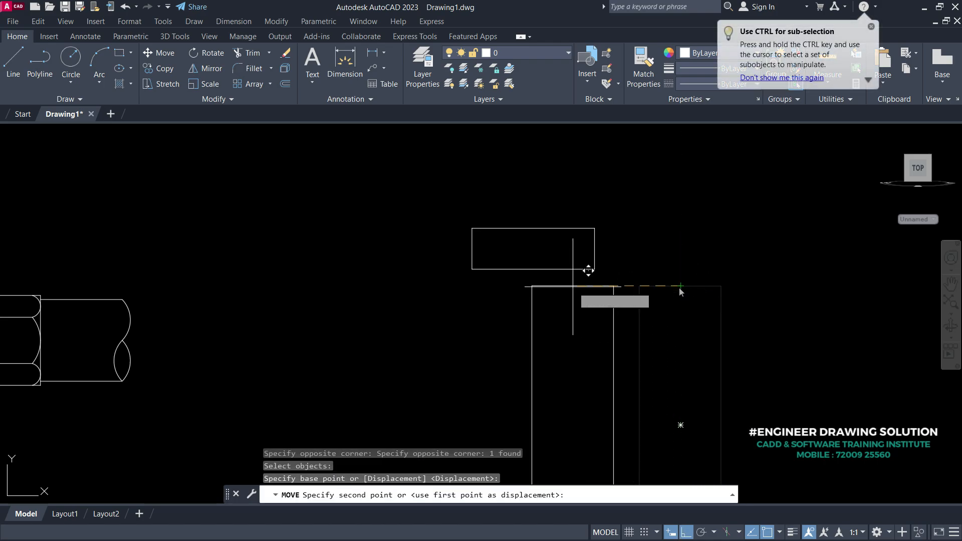
{"action": "left_click", "coordinate": [540, 275]}
{"action": "scroll", "coordinate": [606, 359], "scroll_direction": "down", "scroll_amount": 2}
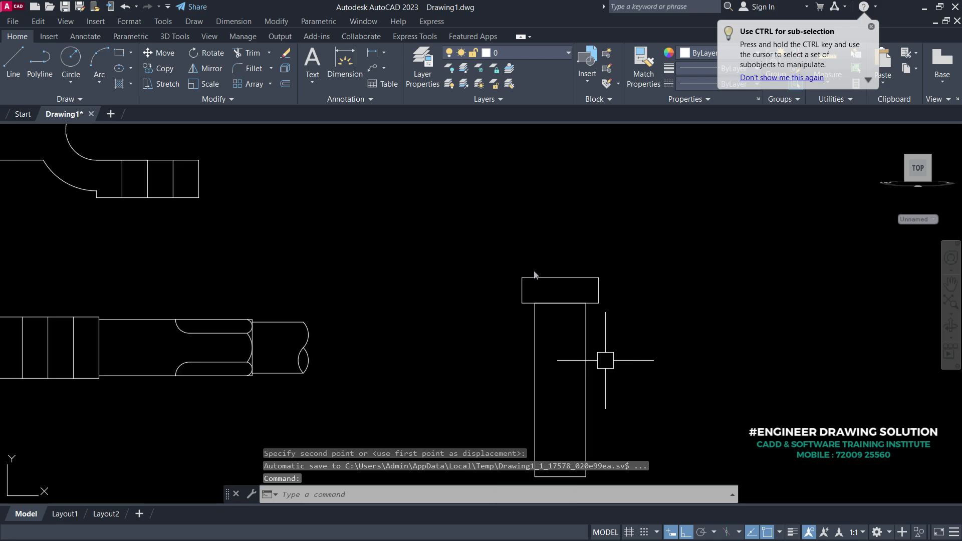
Draw a vertical line 15 long upward from the midpoint of the tall rectangle's bottom edge.
{"action": "middle_click_drag", "start_coordinate": [606, 358], "coordinate": [566, 286]}
{"action": "type", "text": "l"}
{"action": "key", "text": "Return"}
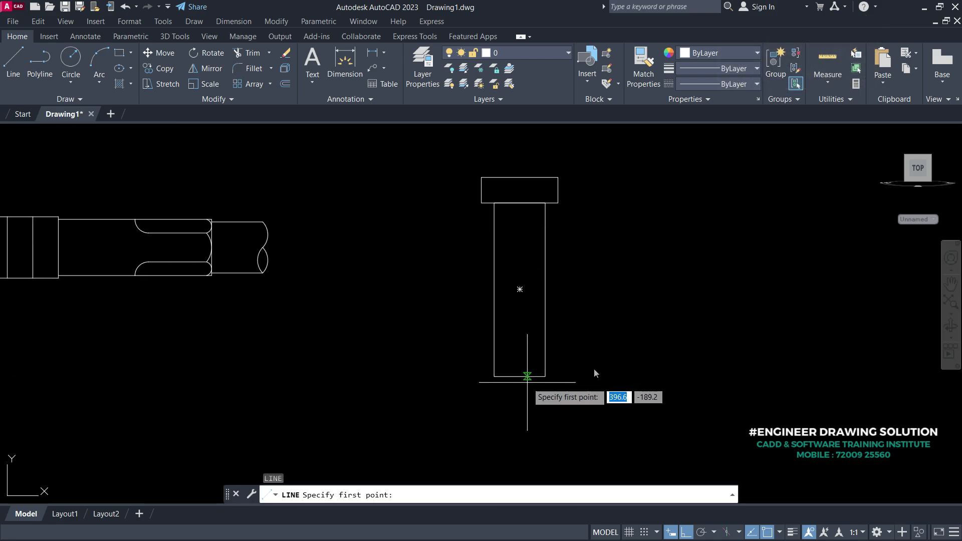
{"action": "left_click", "coordinate": [519, 376]}
{"action": "type", "text": "15"}
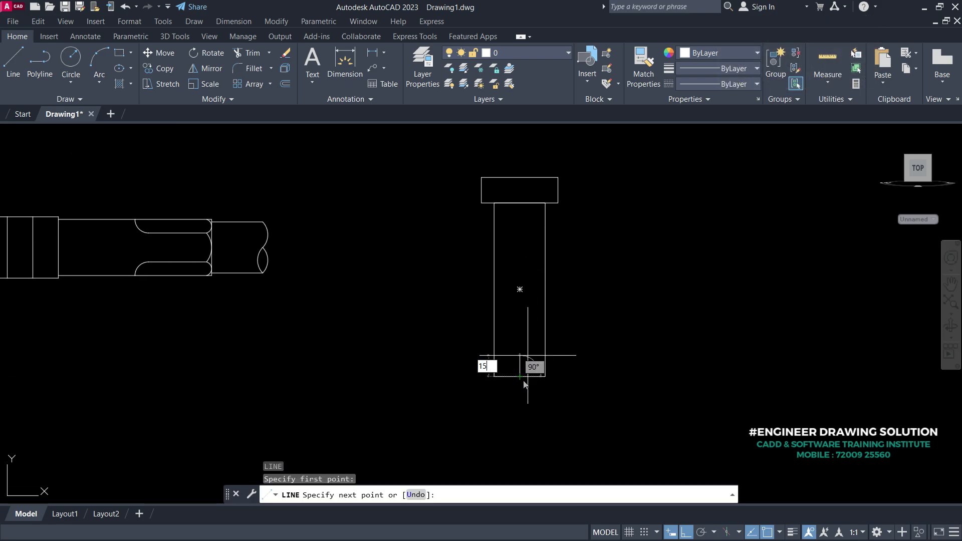
{"action": "key", "text": "Return"}
{"action": "key", "text": "Return"}
Draw a circle of diameter 5 centred on the upper end of the short vertical line.
{"action": "scroll", "coordinate": [552, 371], "scroll_direction": "up", "scroll_amount": 3}
{"action": "type", "text": "c"}
{"action": "key", "text": "Return"}
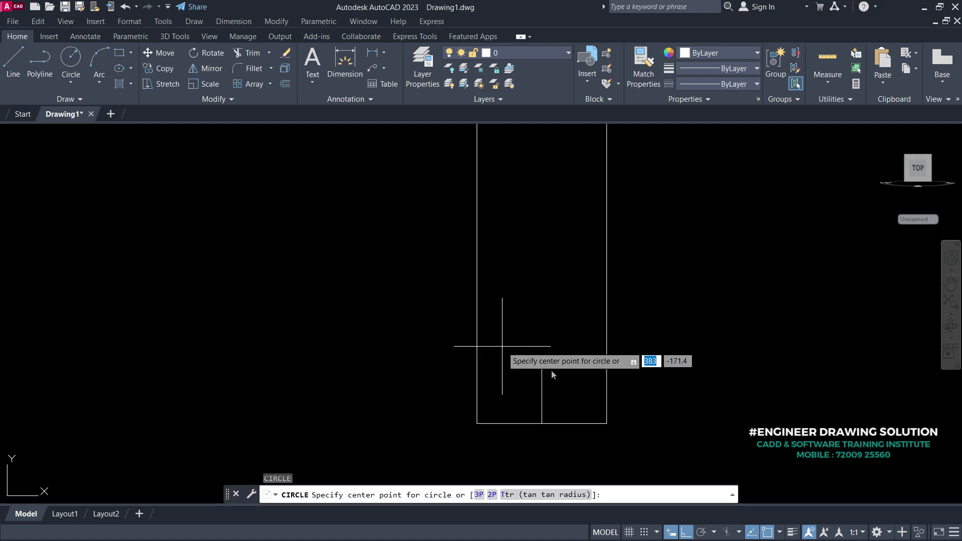
{"action": "left_click", "coordinate": [542, 358]}
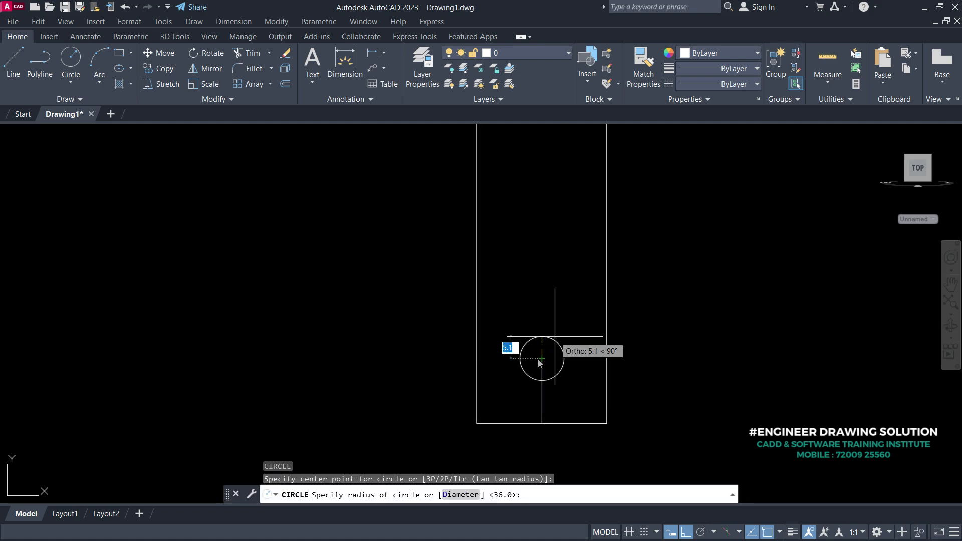
{"action": "left_click", "coordinate": [469, 499]}
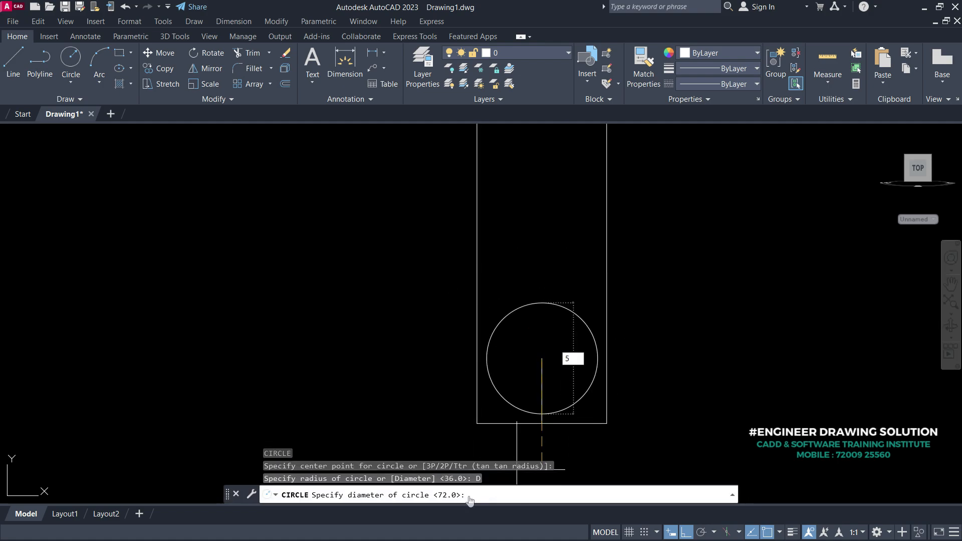
{"action": "key", "text": "Return"}
Erase the short vertical construction line between the small circle and the tall rectangle's bottom edge.
{"action": "left_click", "coordinate": [542, 394]}
{"action": "right_click", "coordinate": [540, 399]}
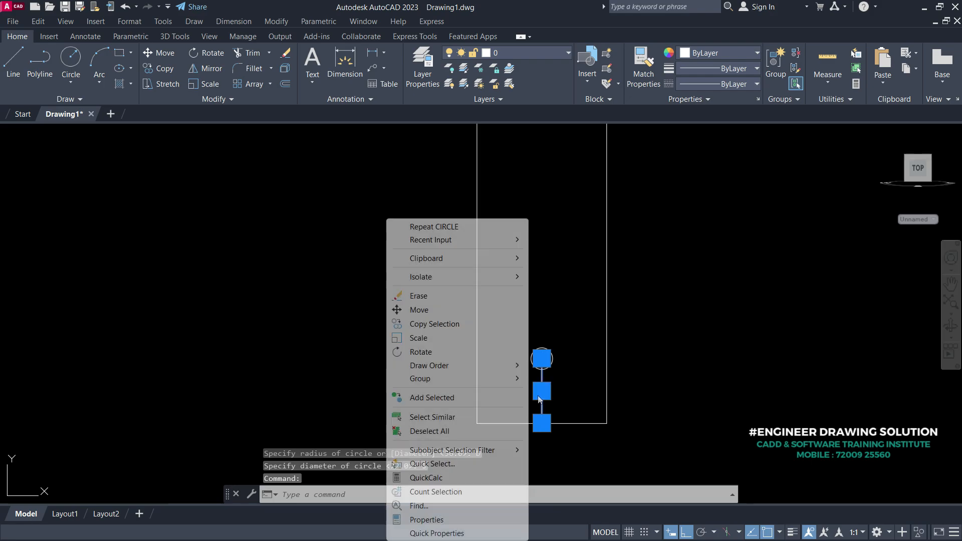
{"action": "left_click", "coordinate": [419, 296]}
{"action": "scroll", "coordinate": [420, 298], "scroll_direction": "down", "scroll_amount": 5}
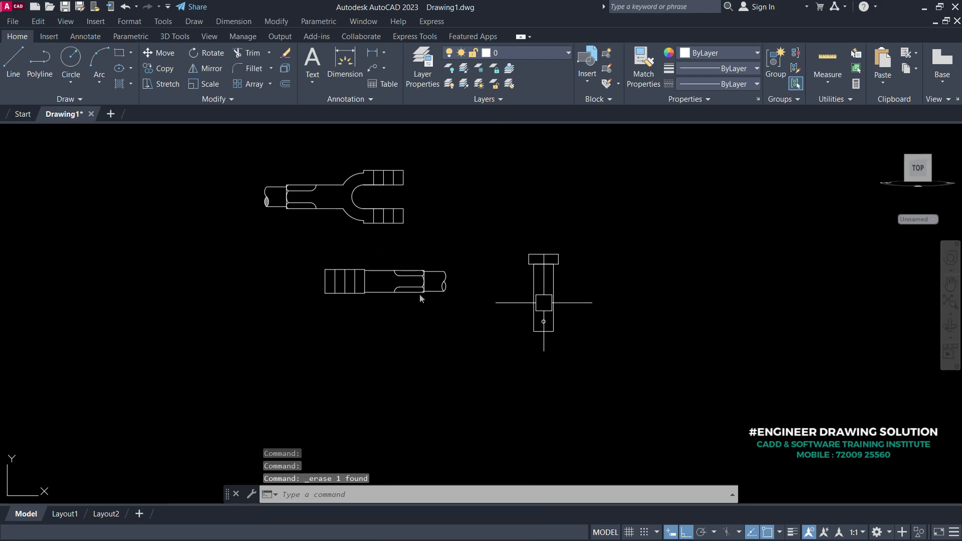
Draw a rectangle 45 long and 15 wide in the empty area below the headed pin.
{"action": "middle_click_drag", "start_coordinate": [544, 303], "coordinate": [488, 249]}
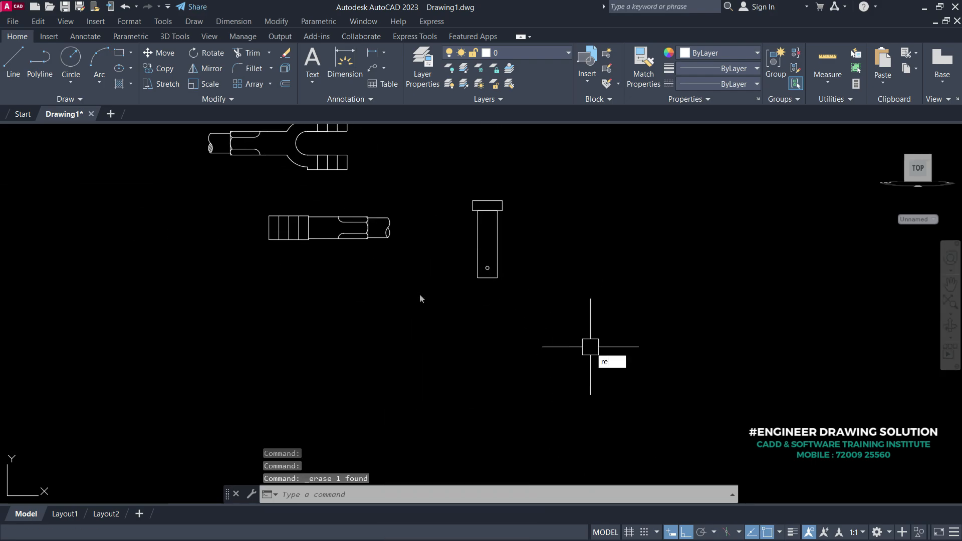
{"action": "type", "text": "c"}
{"action": "key", "text": "Return"}
{"action": "scroll", "coordinate": [579, 344], "scroll_direction": "up", "scroll_amount": 4}
{"action": "left_click", "coordinate": [464, 323]}
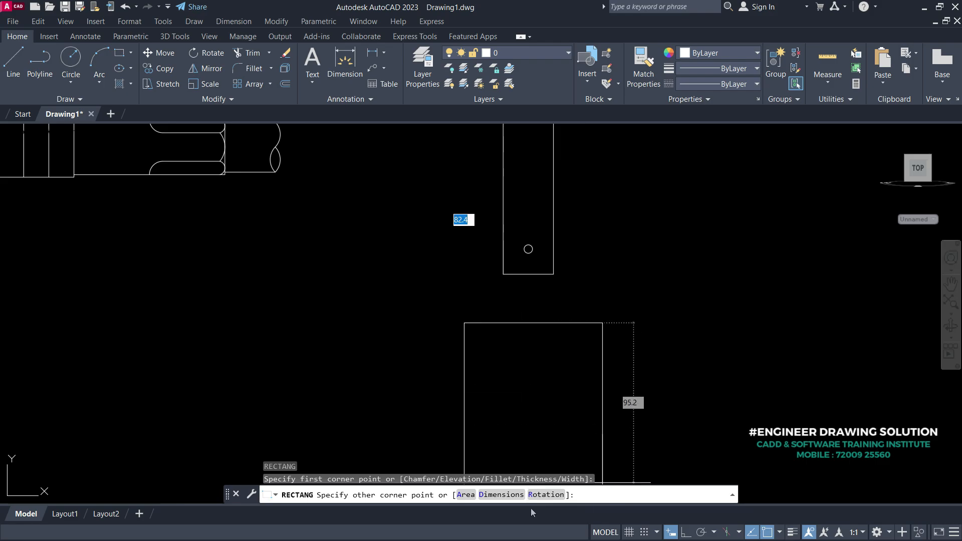
{"action": "type", "text": "D"}
{"action": "key", "text": "Return"}
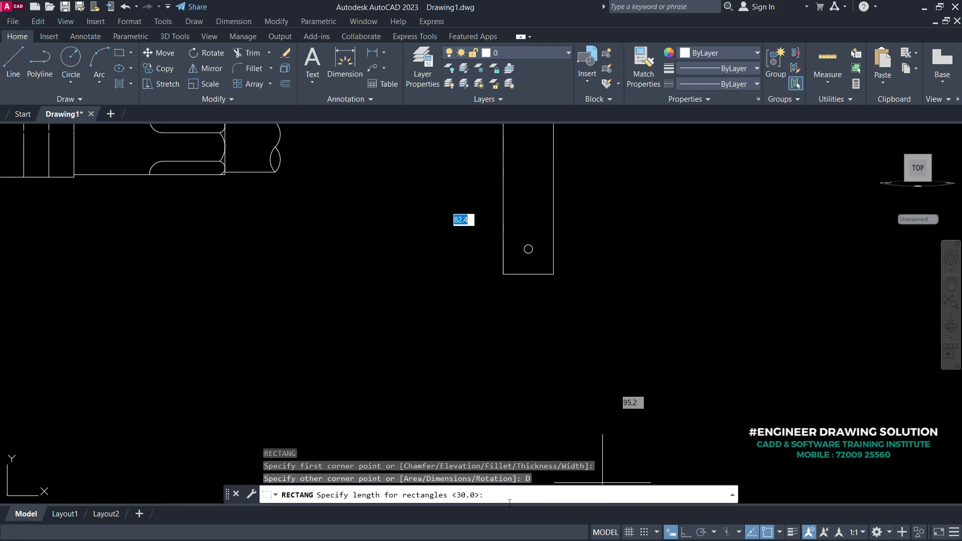
{"action": "key", "text": "Return"}
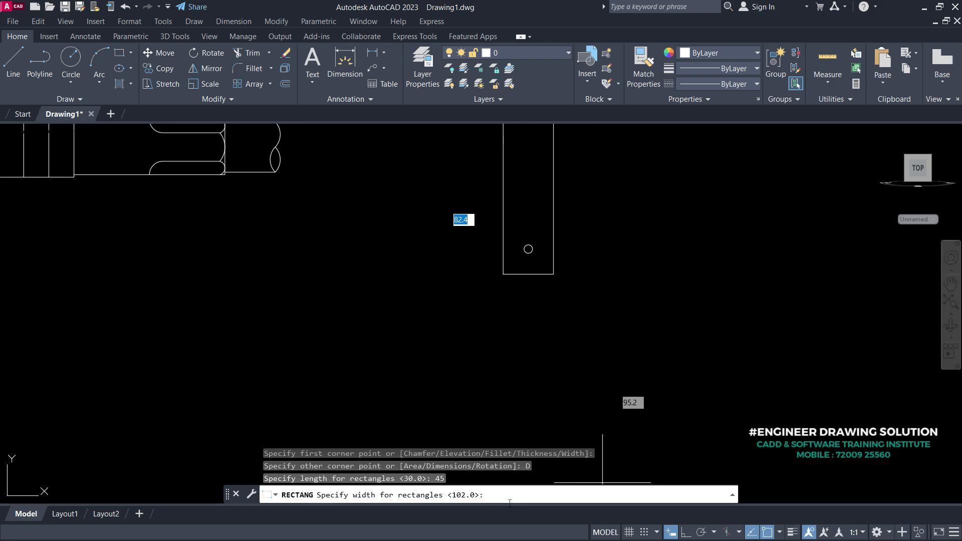
{"action": "type", "text": "15"}
{"action": "key", "text": "Return"}
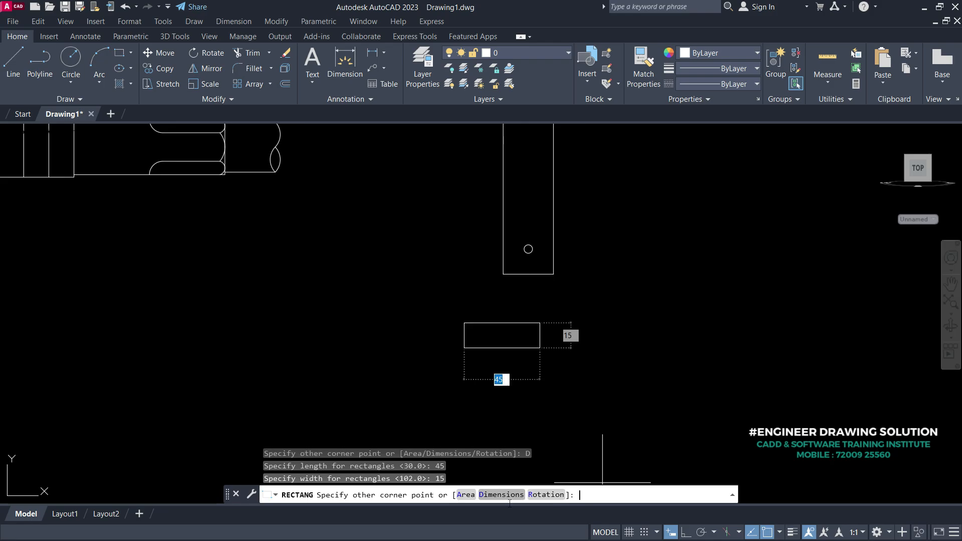
{"action": "left_click", "coordinate": [657, 379]}
{"action": "scroll", "coordinate": [562, 330], "scroll_direction": "up", "scroll_amount": 4}
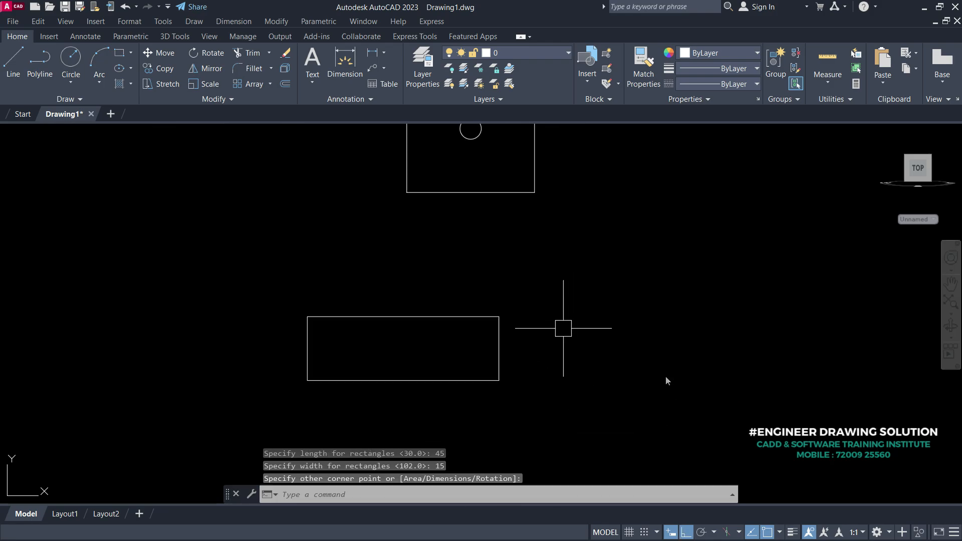
{"action": "type", "text": "l"}
{"action": "key", "text": "Return"}
{"action": "scroll", "coordinate": [510, 328], "scroll_direction": "up", "scroll_amount": 2}
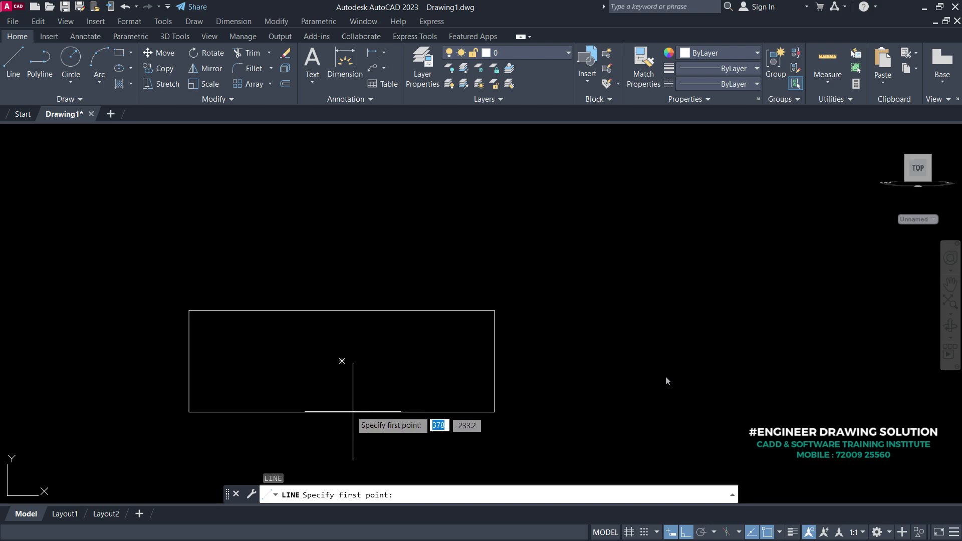
{"action": "key", "text": "Escape"}
Draw a circle of diameter 5 at the centre of the separate 45 by 15 rectangle below the headed pin.
{"action": "type", "text": "c"}
{"action": "key", "text": "Return"}
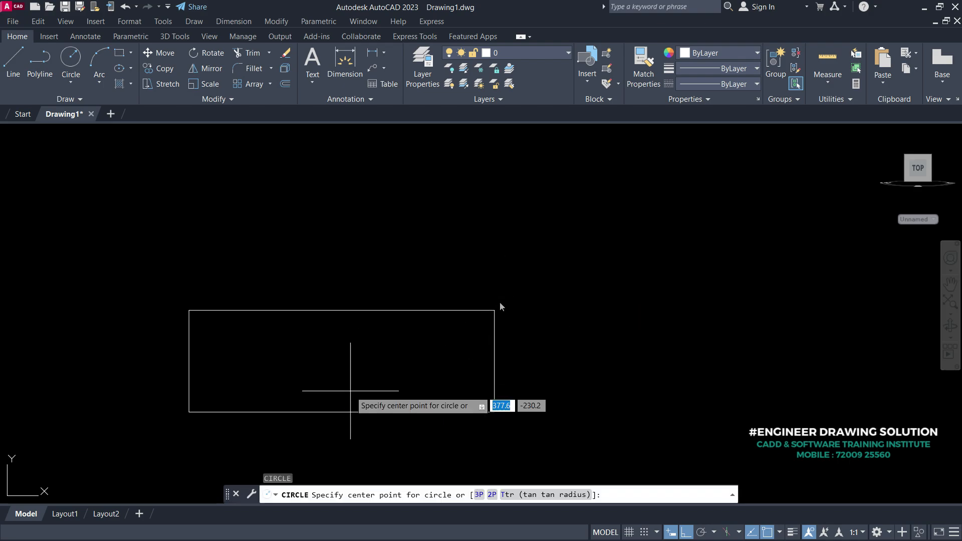
{"action": "left_click", "coordinate": [341, 361]}
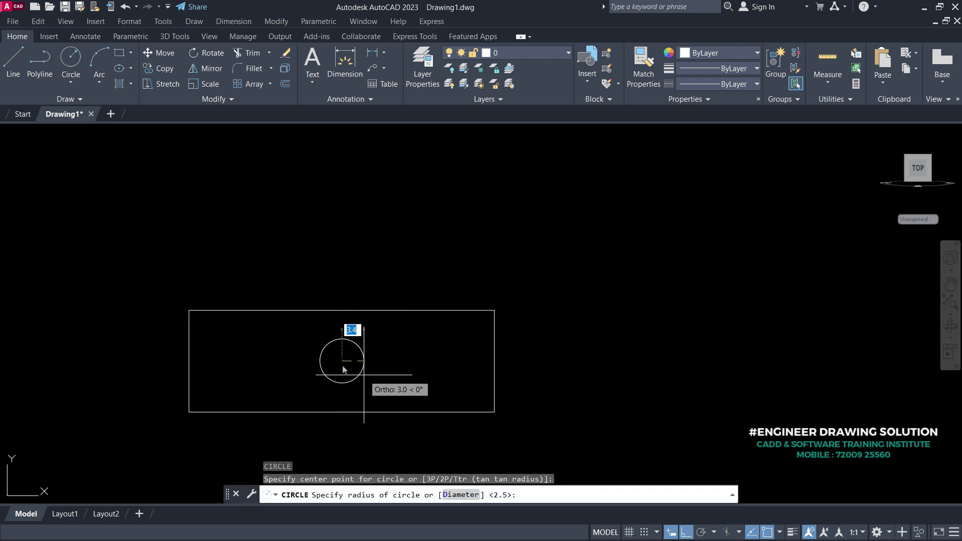
{"action": "type", "text": "d"}
{"action": "key", "text": "Return"}
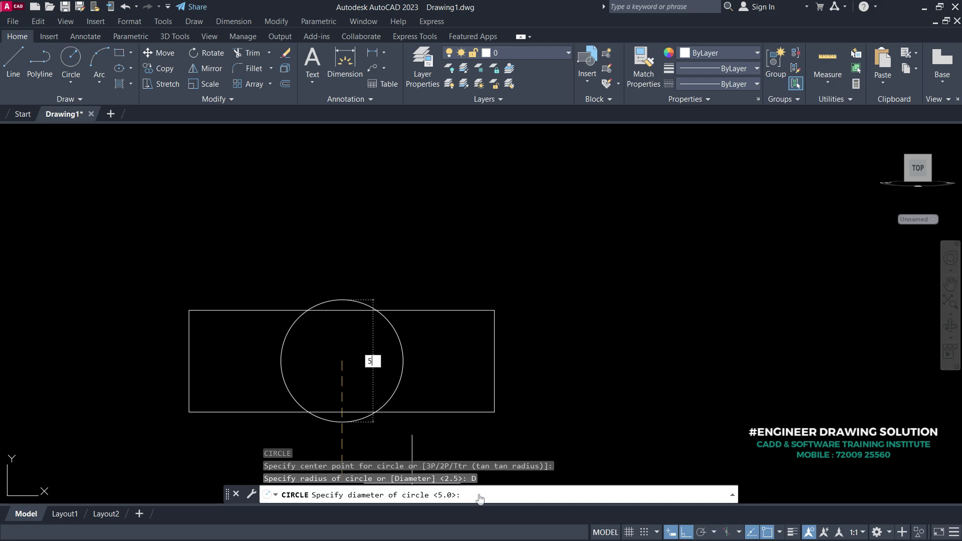
{"action": "key", "text": "Return"}
{"action": "scroll", "coordinate": [487, 447], "scroll_direction": "down", "scroll_amount": 8}
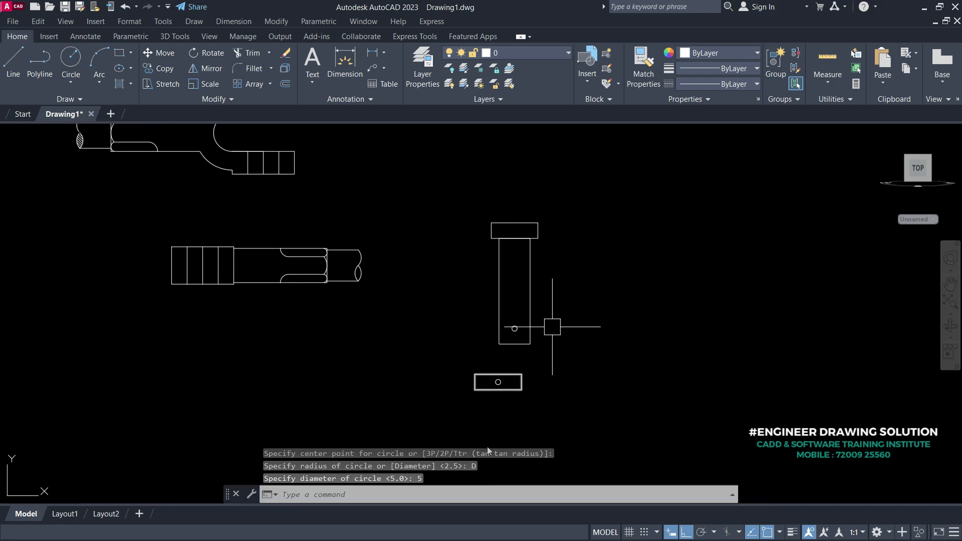
Change the colour of the whole fork part, including its hatched shaft end, to red.
{"action": "middle_click_drag", "start_coordinate": [359, 215], "coordinate": [473, 317]}
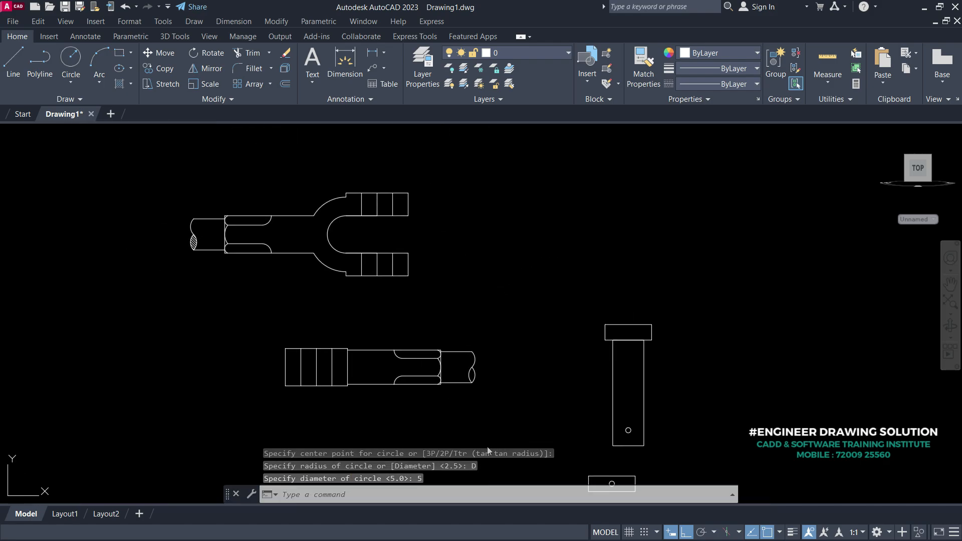
{"action": "left_click", "coordinate": [500, 319]}
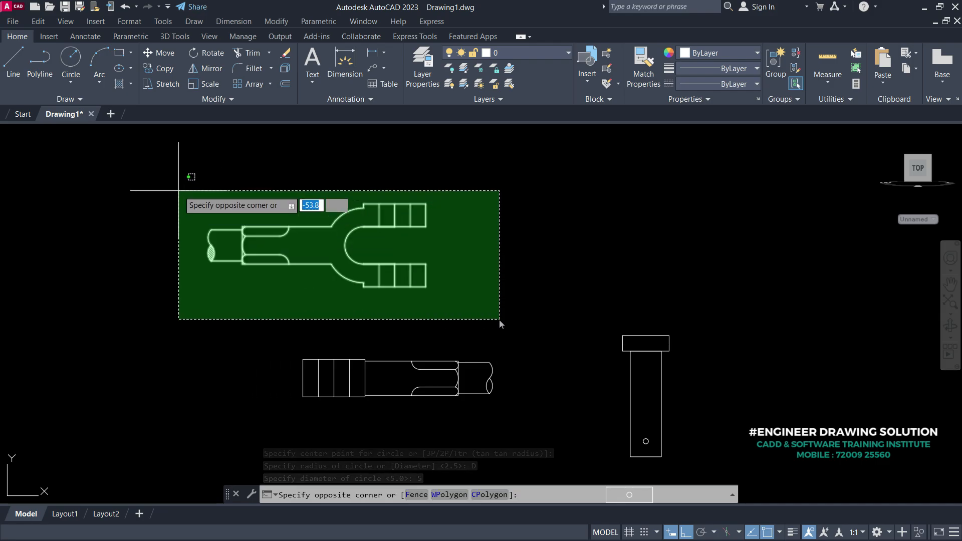
{"action": "left_click", "coordinate": [179, 190]}
{"action": "left_click", "coordinate": [700, 54]}
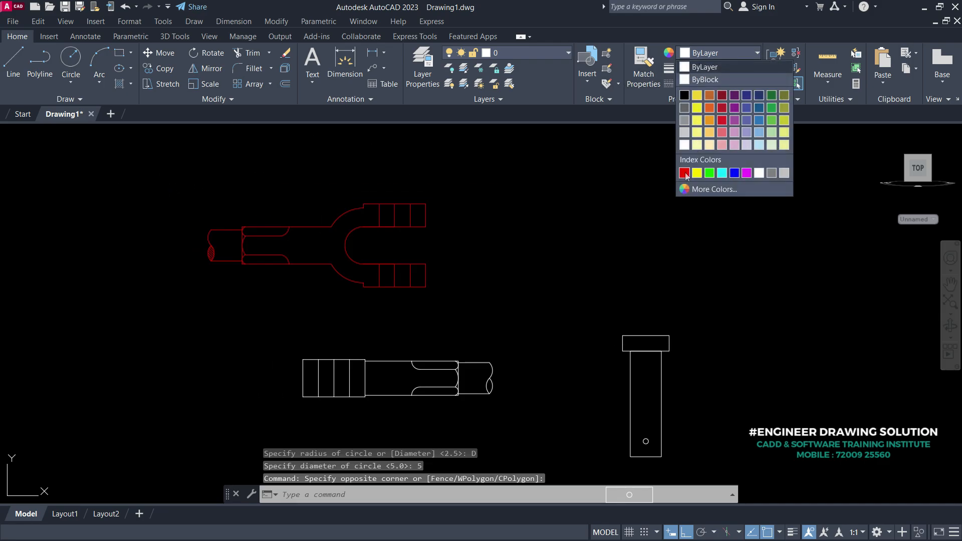
{"action": "left_click", "coordinate": [684, 173]}
{"action": "key", "text": "Escape"}
Change the colour of the whole stepped part with the broken end to green.
{"action": "middle_click_drag", "start_coordinate": [412, 372], "coordinate": [457, 361]}
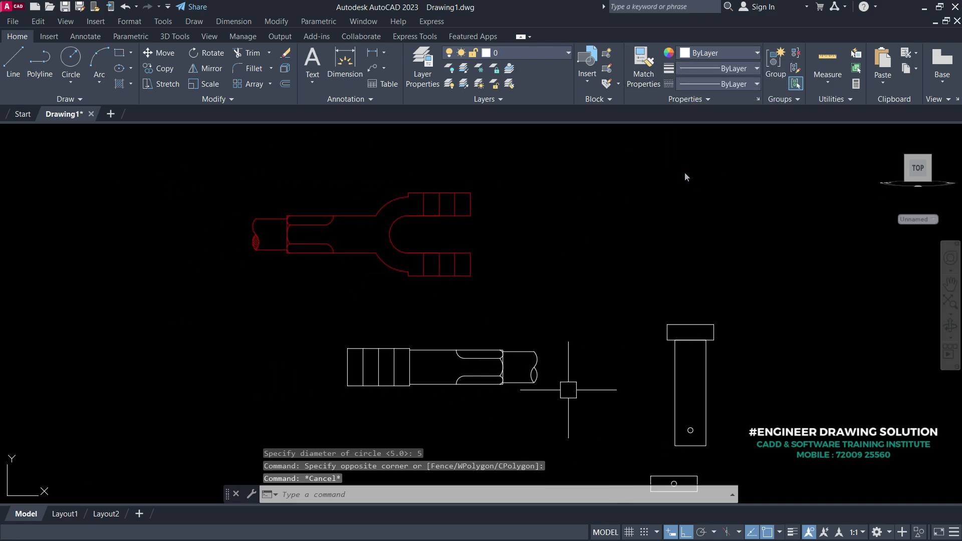
{"action": "left_click", "coordinate": [579, 409]}
{"action": "left_click", "coordinate": [327, 314]}
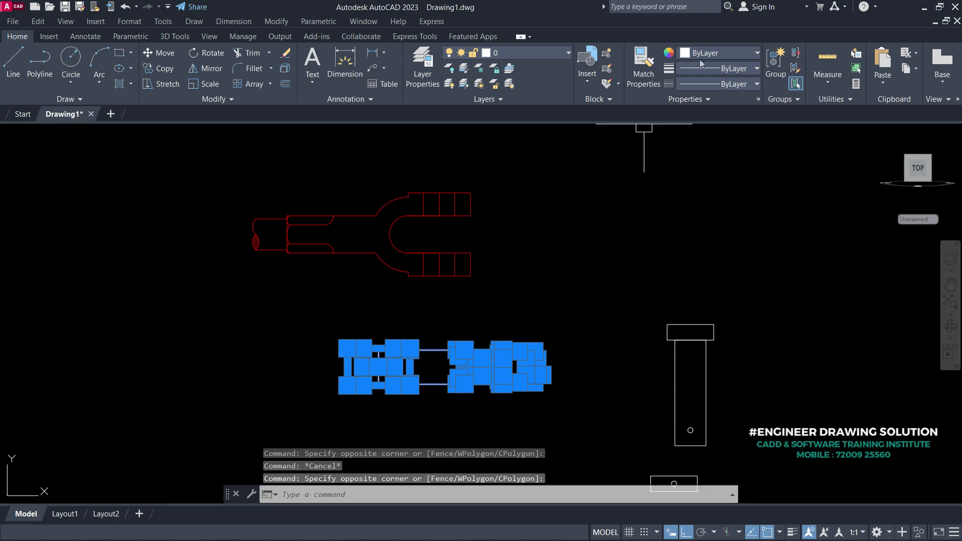
{"action": "left_click", "coordinate": [702, 54]}
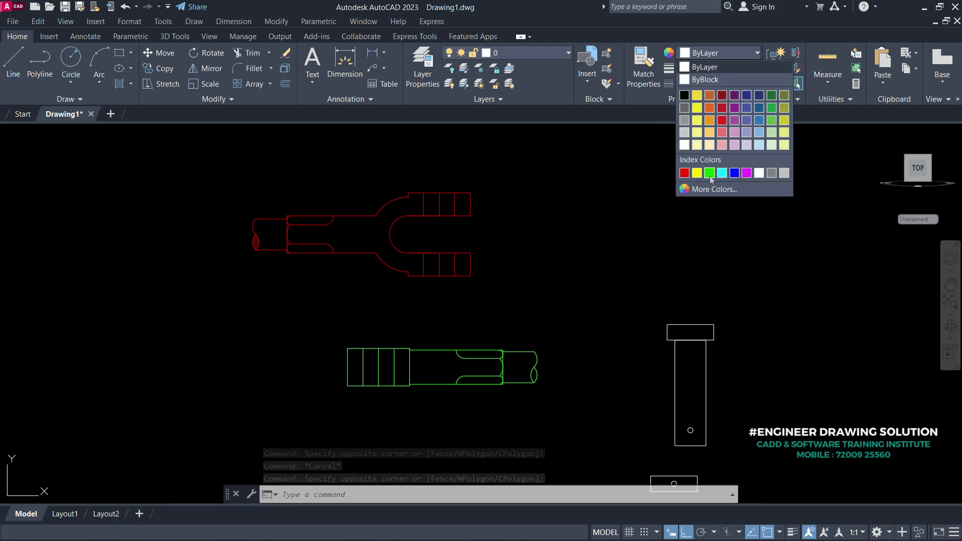
{"action": "left_click", "coordinate": [707, 174]}
{"action": "key", "text": "Escape"}
Change the colour of the whole headed pin, including its hole, to the dark blue 41,49,137.
{"action": "middle_click_drag", "start_coordinate": [747, 440], "coordinate": [672, 344]}
{"action": "left_click", "coordinate": [674, 339]}
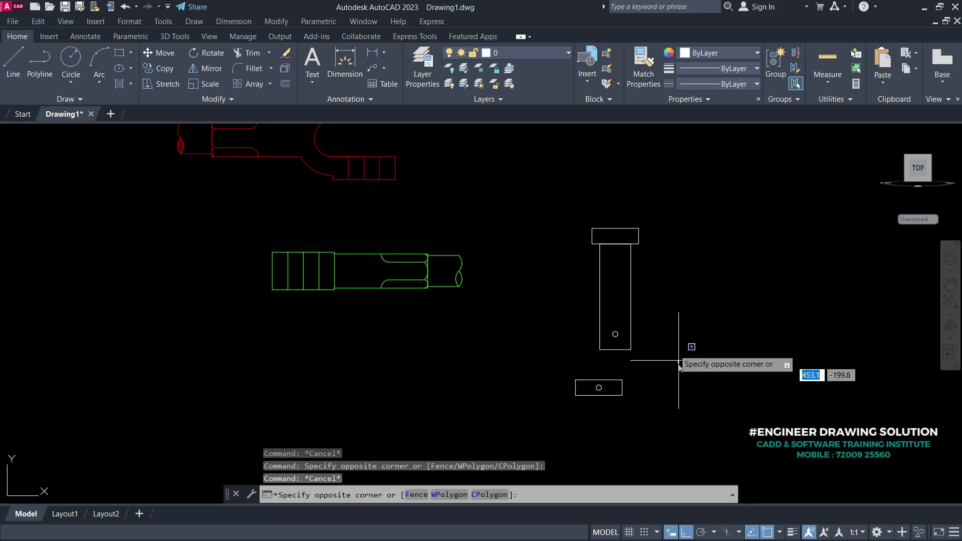
{"action": "left_click", "coordinate": [570, 201]}
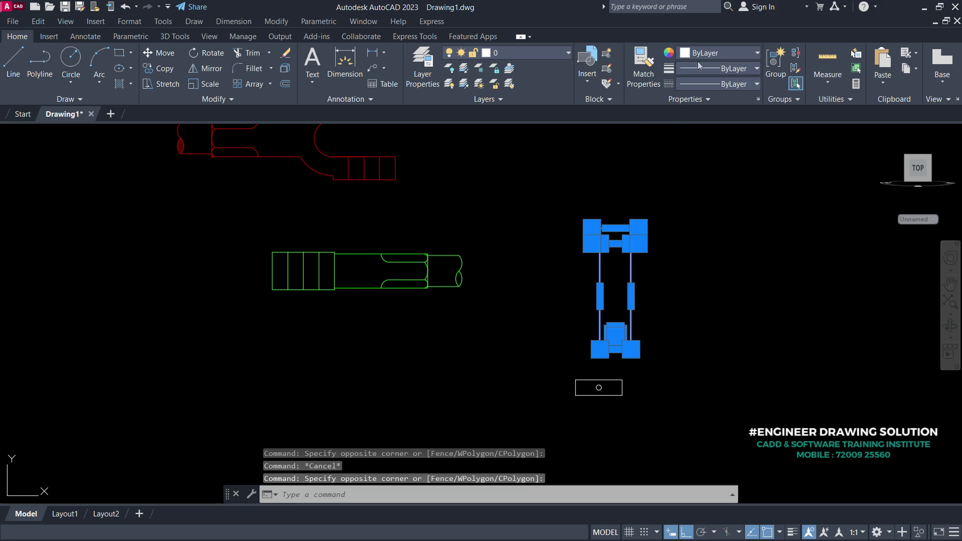
{"action": "left_click", "coordinate": [699, 69]}
{"action": "left_click", "coordinate": [697, 55]}
{"action": "left_click", "coordinate": [697, 56]}
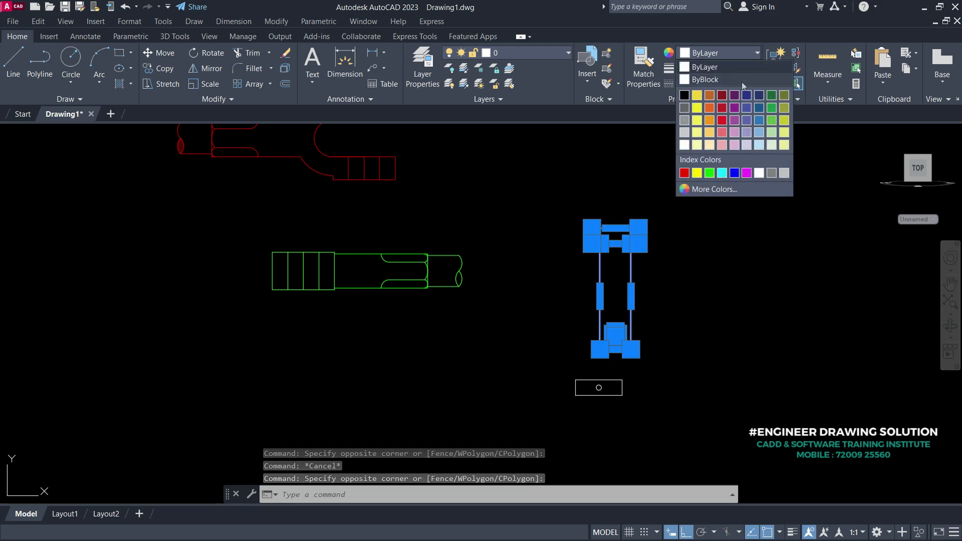
{"action": "left_click", "coordinate": [747, 95]}
{"action": "key", "text": "Escape"}
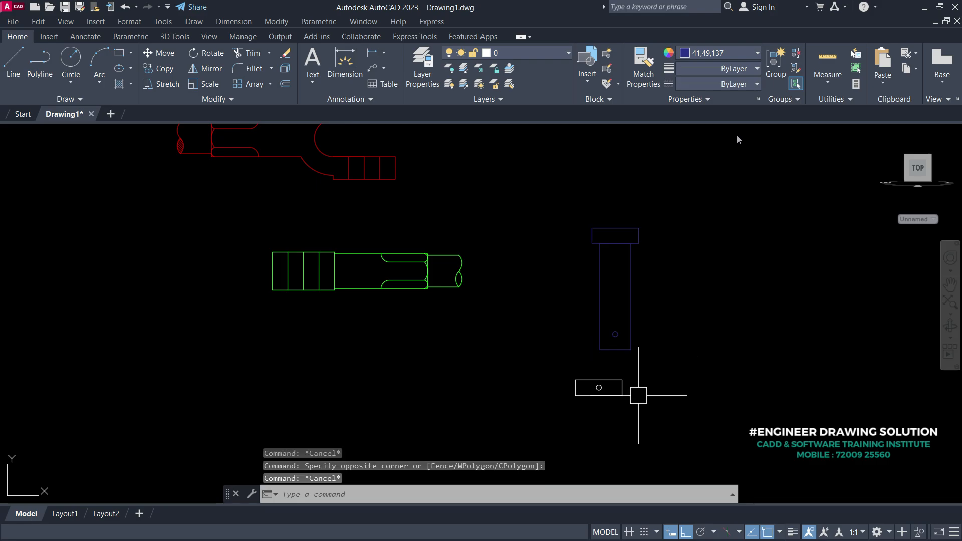
Change the colour of the small drilled rectangle and its circle to index colour Blue.
{"action": "scroll", "coordinate": [641, 421], "scroll_direction": "up", "scroll_amount": 4}
{"action": "left_click", "coordinate": [634, 423]}
{"action": "left_click", "coordinate": [449, 261]}
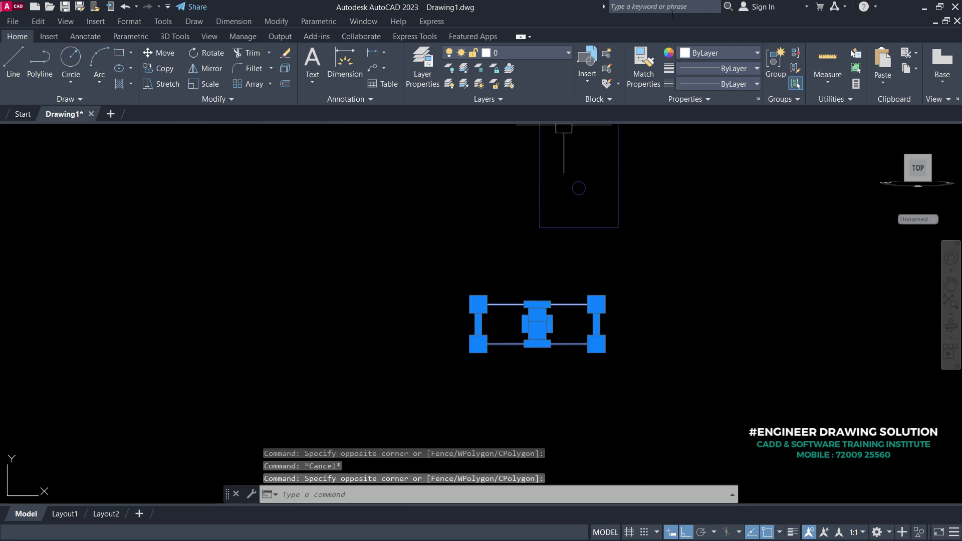
{"action": "left_click", "coordinate": [710, 53]}
{"action": "left_click", "coordinate": [734, 173]}
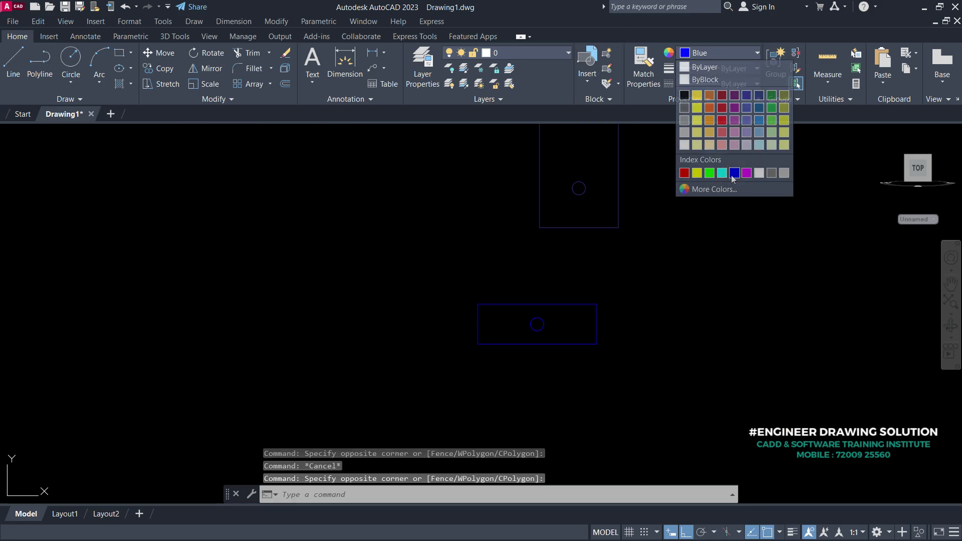
{"action": "key", "text": "Escape"}
Turn Ortho off and move the green stepped part into the fork's slot, with its head aligned between the two arms.
{"action": "scroll", "coordinate": [613, 398], "scroll_direction": "down", "scroll_amount": 4}
{"action": "middle_click_drag", "start_coordinate": [612, 398], "coordinate": [590, 393]}
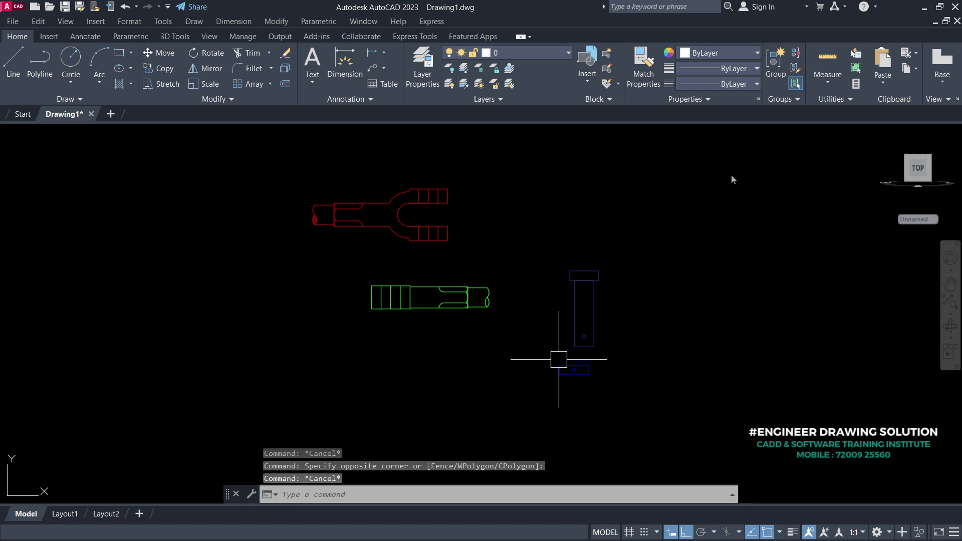
{"action": "left_click", "coordinate": [686, 532]}
{"action": "scroll", "coordinate": [460, 272], "scroll_direction": "up", "scroll_amount": 2}
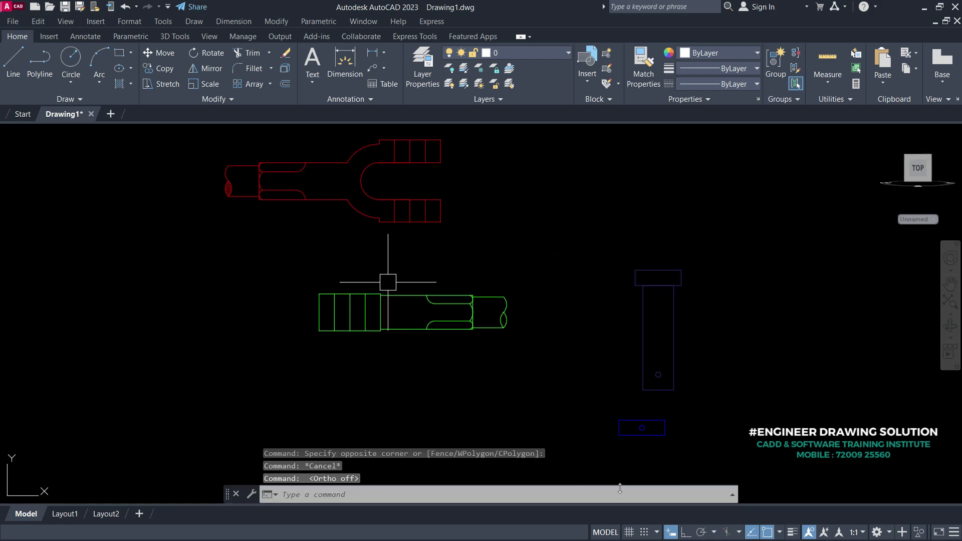
{"action": "type", "text": "m"}
{"action": "key", "text": "Return"}
{"action": "left_click", "coordinate": [539, 384]}
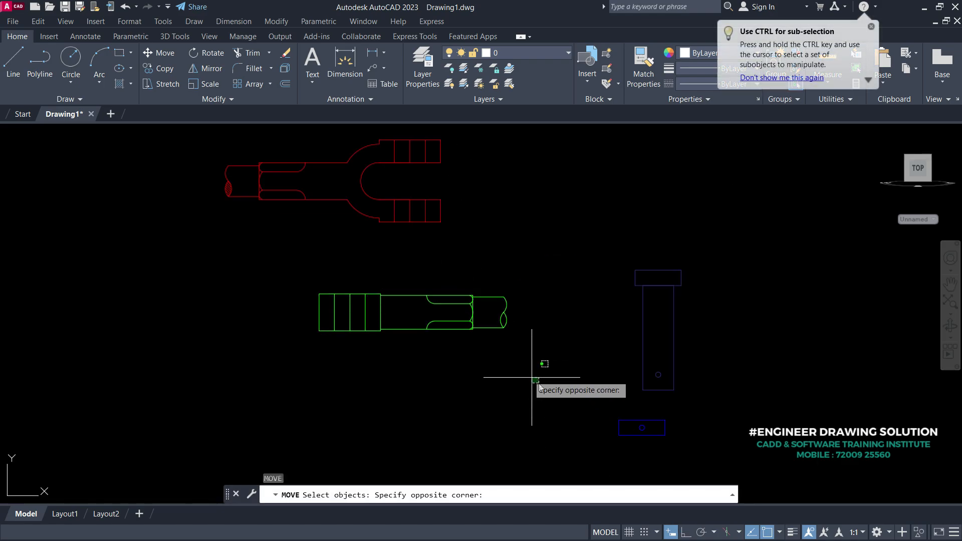
{"action": "left_click", "coordinate": [273, 271]}
{"action": "key", "text": "Return"}
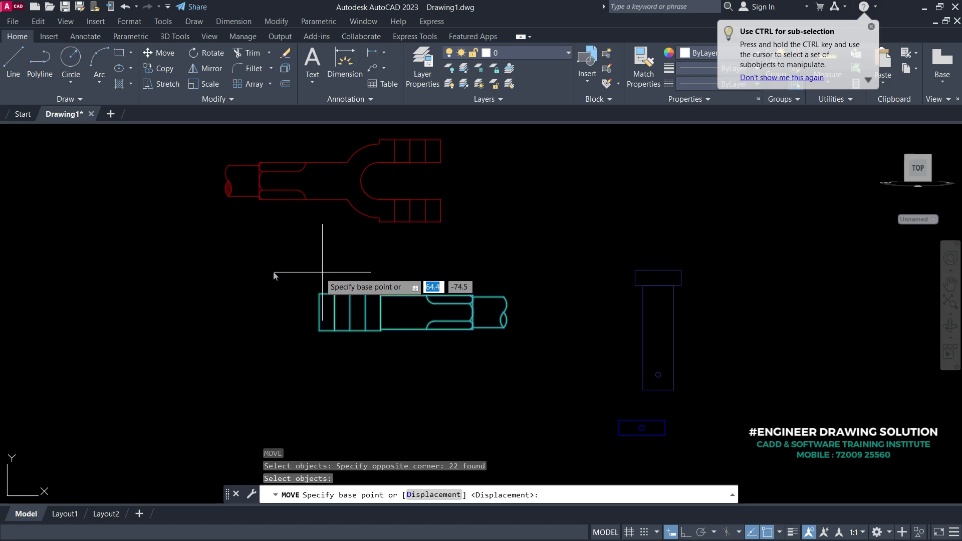
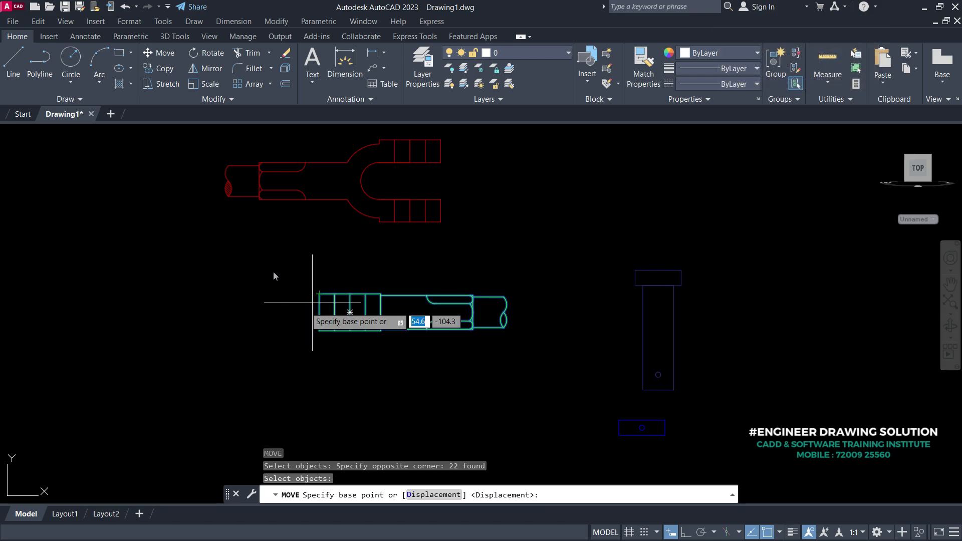
{"action": "scroll", "coordinate": [372, 305], "scroll_direction": "up", "scroll_amount": 2}
{"action": "left_click", "coordinate": [337, 288]}
{"action": "middle_click_drag", "start_coordinate": [446, 221], "coordinate": [452, 352]}
{"action": "left_click", "coordinate": [437, 209]}
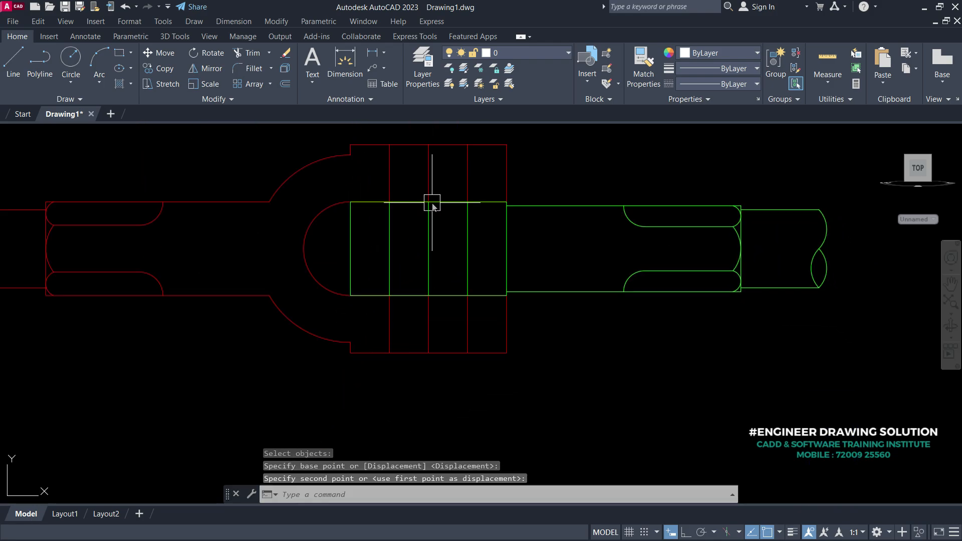
Move the headed pin from the midpoint under its head to the midpoint of the fork's upper edge.
{"action": "scroll", "coordinate": [396, 248], "scroll_direction": "down", "scroll_amount": 2}
{"action": "middle_click_drag", "start_coordinate": [542, 301], "coordinate": [430, 269]}
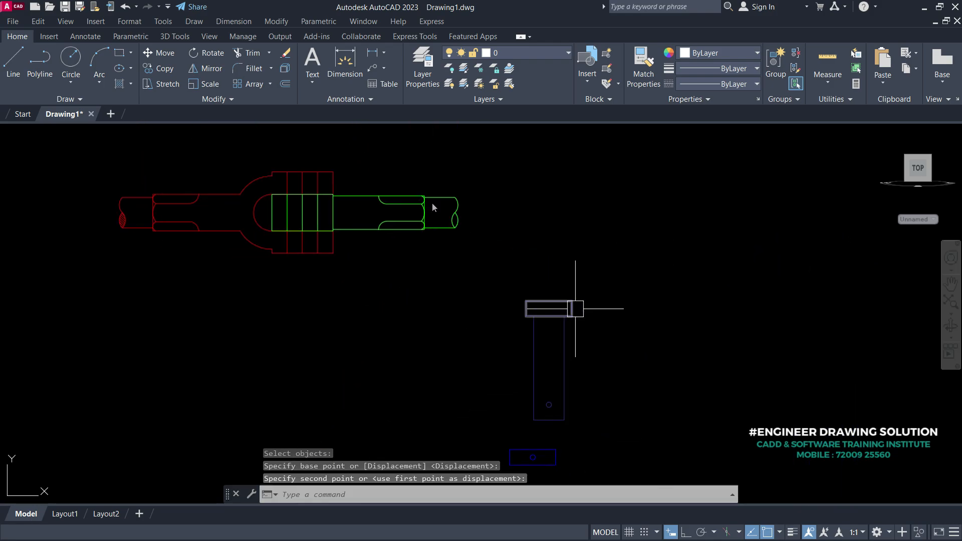
{"action": "key", "text": "space"}
{"action": "left_click", "coordinate": [613, 431]}
{"action": "left_click", "coordinate": [503, 286]}
{"action": "key", "text": "space"}
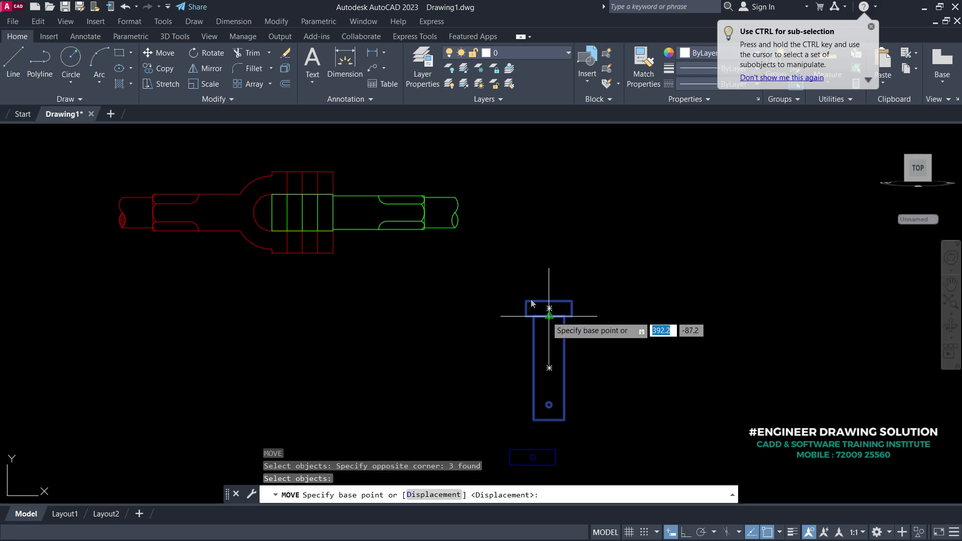
{"action": "left_click", "coordinate": [549, 317]}
{"action": "scroll", "coordinate": [311, 150], "scroll_direction": "up", "scroll_amount": 4}
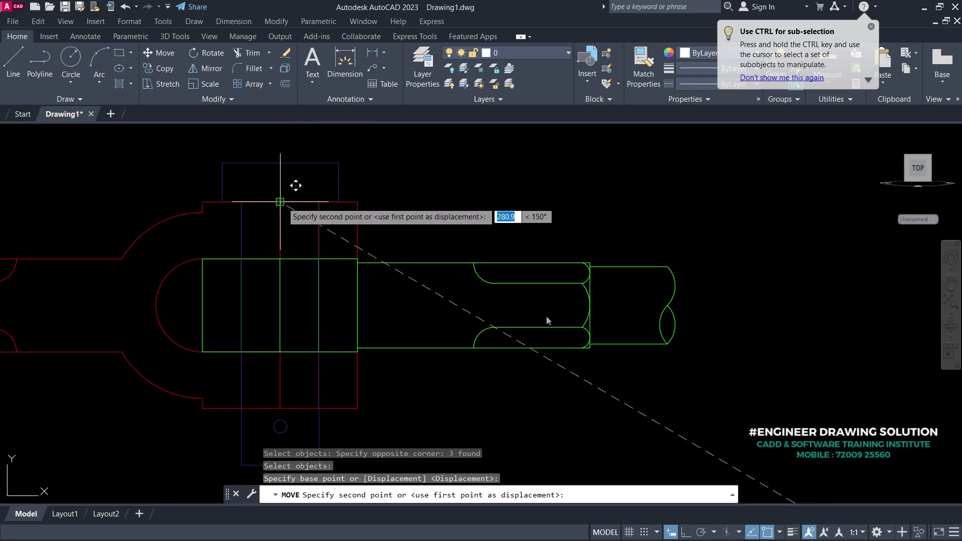
{"action": "left_click", "coordinate": [282, 203]}
Move the drilled rectangle by its upper edge midpoint to the midpoint of the fork's lower edge.
{"action": "scroll", "coordinate": [361, 223], "scroll_direction": "down", "scroll_amount": 2}
{"action": "middle_click_drag", "start_coordinate": [409, 342], "coordinate": [373, 221]}
{"action": "scroll", "coordinate": [411, 241], "scroll_direction": "down", "scroll_amount": 4}
{"action": "scroll", "coordinate": [506, 354], "scroll_direction": "up", "scroll_amount": 4}
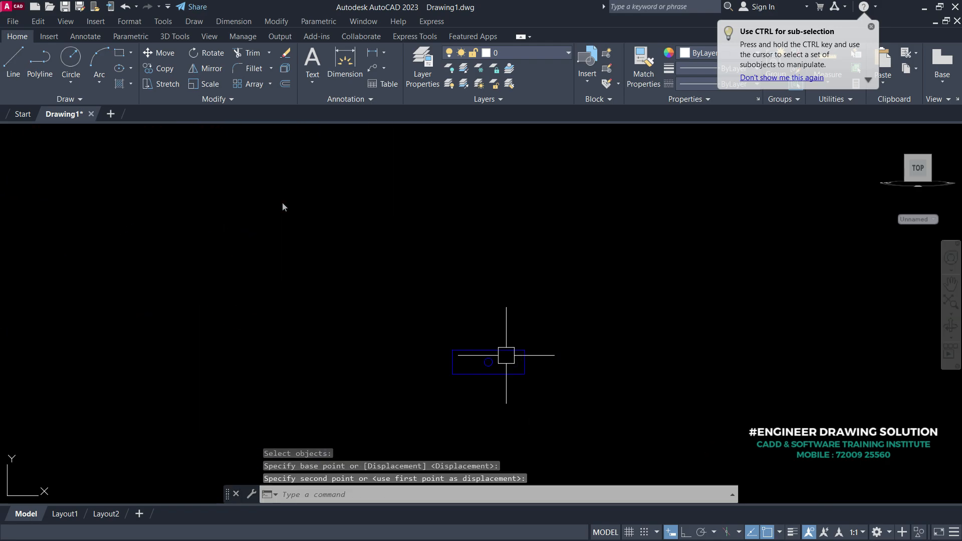
{"action": "type", "text": "m"}
{"action": "key", "text": "Return"}
{"action": "left_click", "coordinate": [576, 395]}
{"action": "left_click", "coordinate": [370, 305]}
{"action": "key", "text": "Return"}
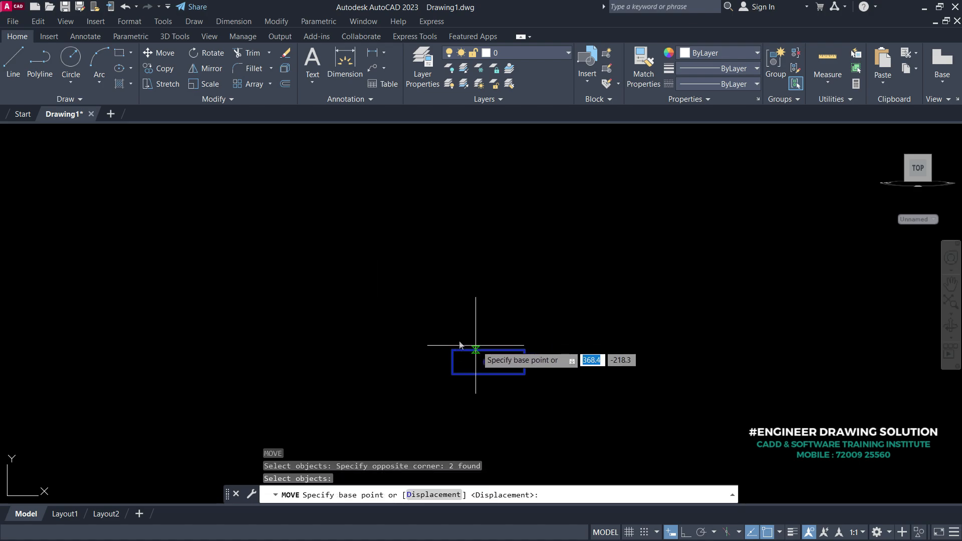
{"action": "left_click", "coordinate": [488, 362]}
{"action": "scroll", "coordinate": [621, 378], "scroll_direction": "down", "scroll_amount": 3}
{"action": "scroll", "coordinate": [430, 246], "scroll_direction": "up", "scroll_amount": 4}
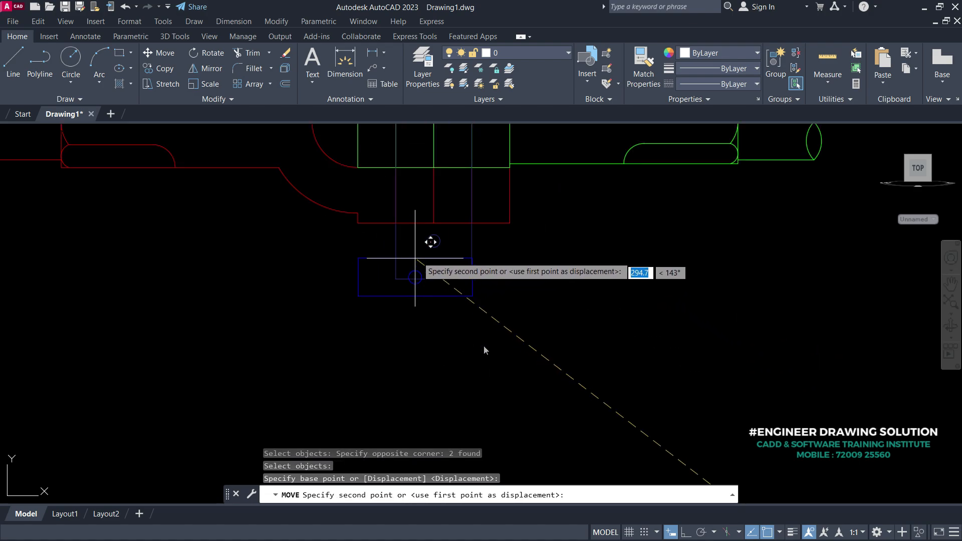
{"action": "left_click", "coordinate": [434, 223]}
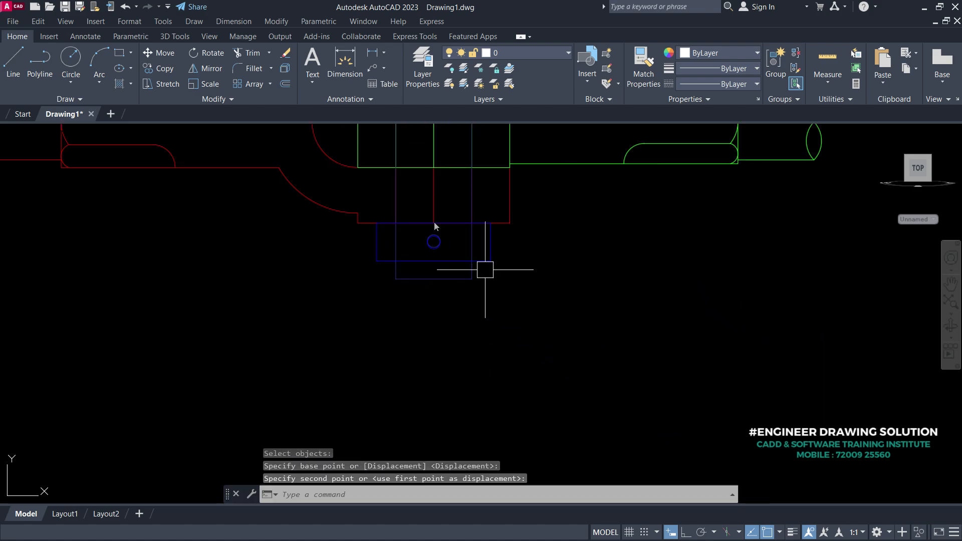
Erase the red vertical centre lines of the fork arms inside the pin.
{"action": "scroll", "coordinate": [485, 269], "scroll_direction": "down", "scroll_amount": 4}
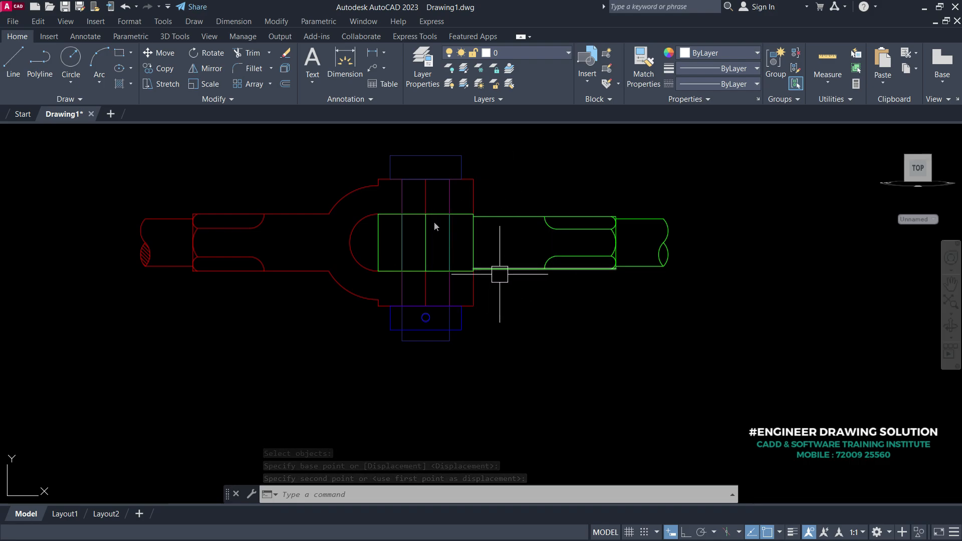
{"action": "middle_click_drag", "start_coordinate": [466, 268], "coordinate": [464, 299]}
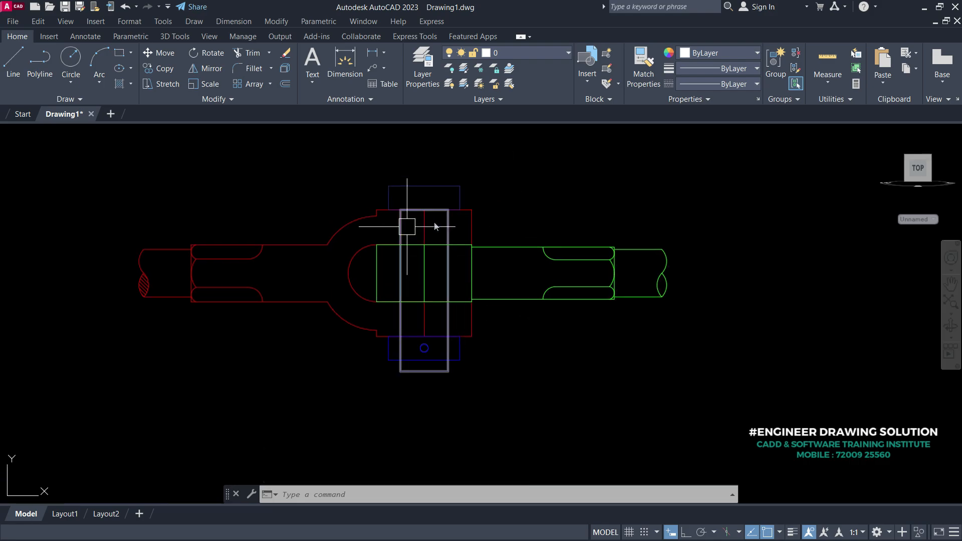
{"action": "left_click", "coordinate": [421, 227]}
{"action": "key", "text": "Delete"}
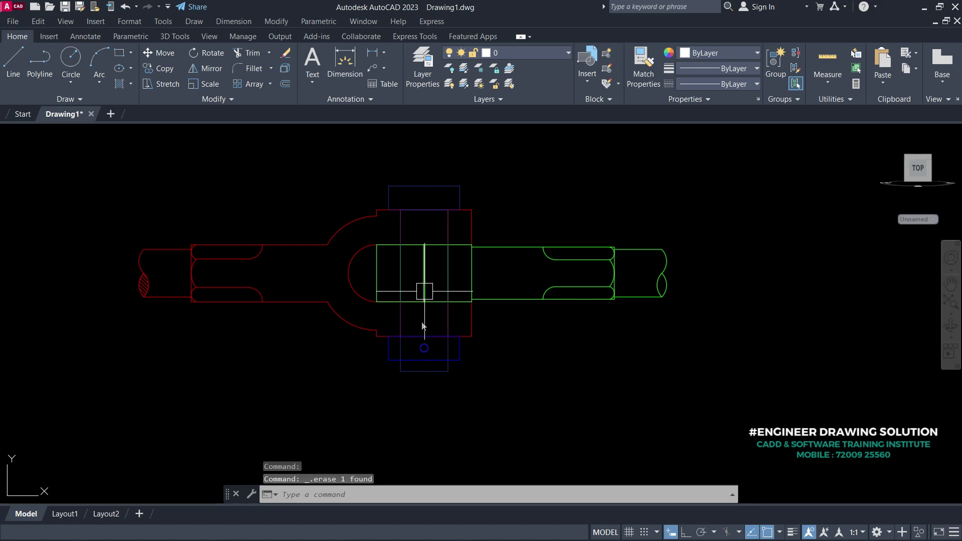
Trim away the green centre line and horizontal edges of the stepped part where they cross the pin.
{"action": "key", "text": "Return"}
{"action": "scroll", "coordinate": [423, 326], "scroll_direction": "up", "scroll_amount": 2}
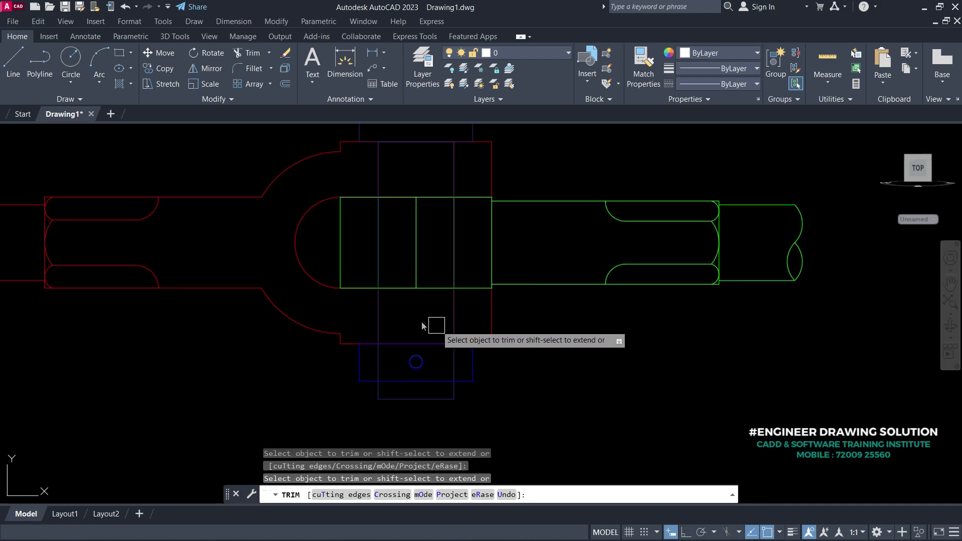
{"action": "left_click", "coordinate": [437, 326]}
{"action": "left_click", "coordinate": [401, 170]}
{"action": "left_click", "coordinate": [413, 188]}
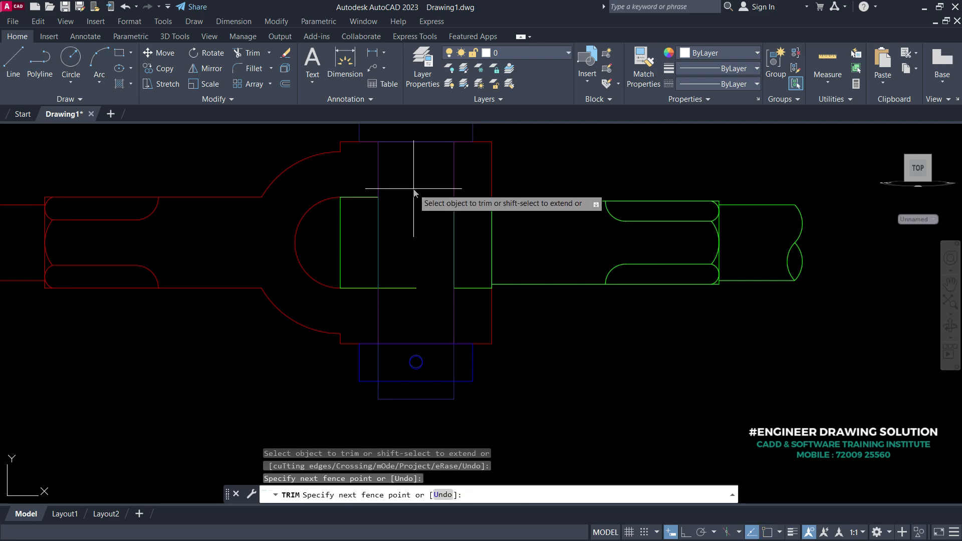
{"action": "key", "text": "Return"}
{"action": "scroll", "coordinate": [441, 285], "scroll_direction": "down", "scroll_amount": 2}
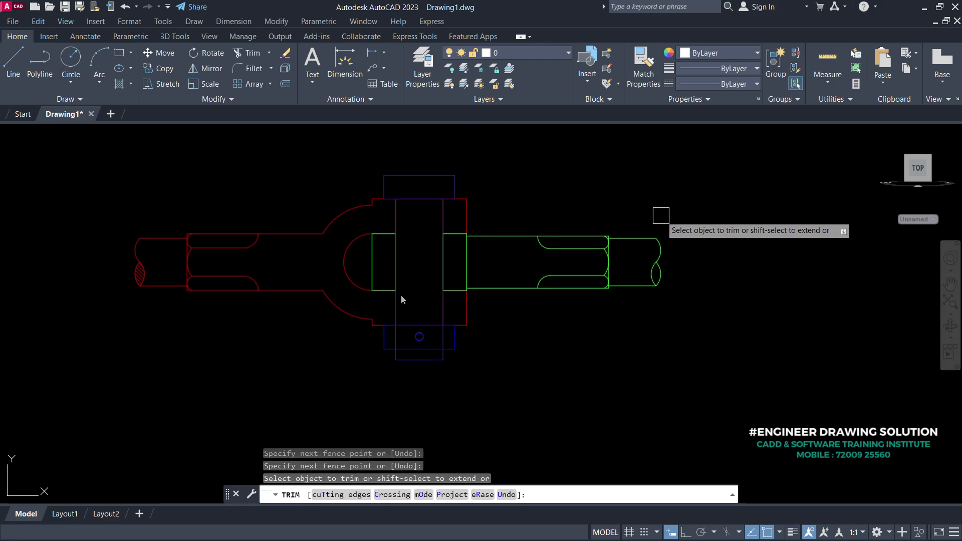
{"action": "key", "text": "Return"}
Draw a wavy spline break line across the red fork shank from its upper edge to its lower edge, between the octagonal end and the fork curve.
{"action": "middle_click_drag", "start_coordinate": [453, 264], "coordinate": [481, 286]}
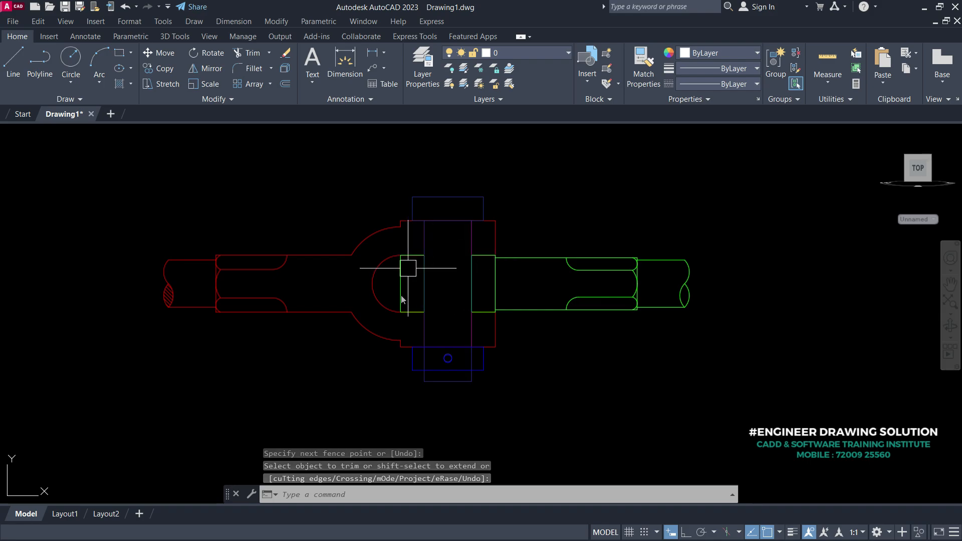
{"action": "middle_click_drag", "start_coordinate": [458, 285], "coordinate": [423, 279]}
{"action": "scroll", "coordinate": [365, 291], "scroll_direction": "up", "scroll_amount": 2}
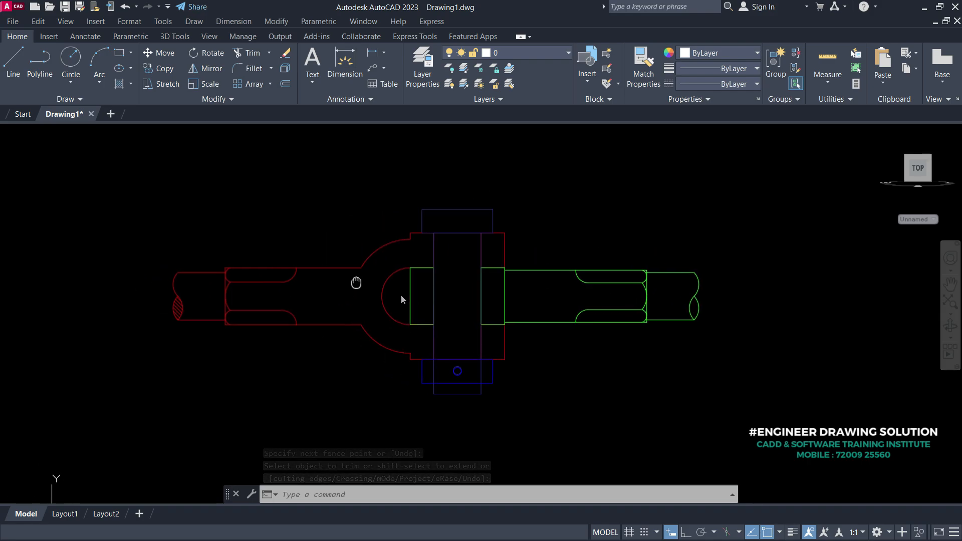
{"action": "type", "text": "SPL"}
{"action": "key", "text": "Return"}
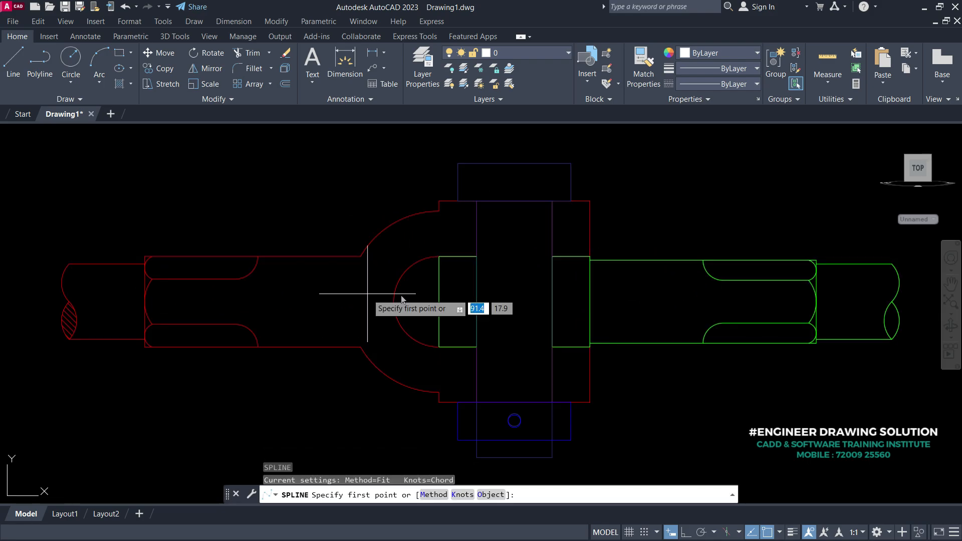
{"action": "scroll", "coordinate": [300, 261], "scroll_direction": "up", "scroll_amount": 2}
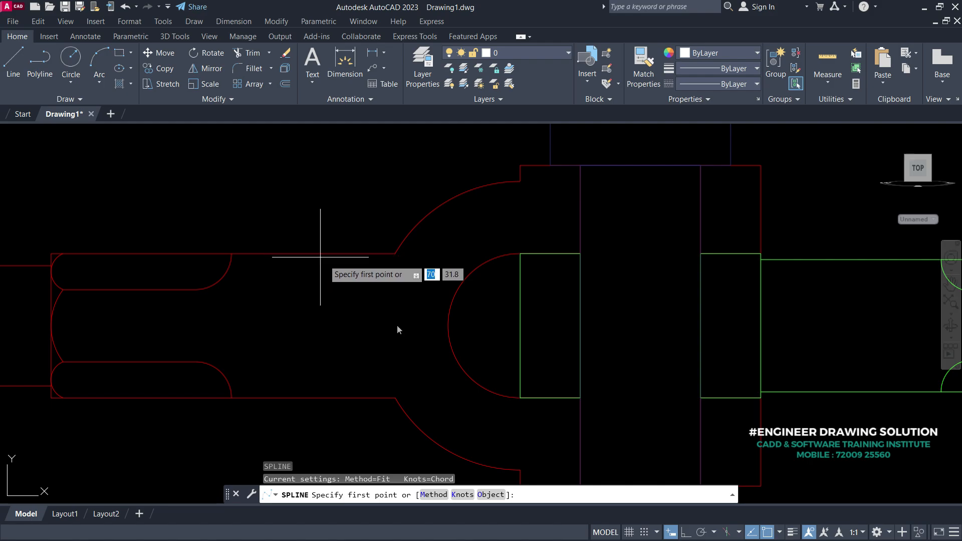
{"action": "left_click", "coordinate": [327, 254]}
{"action": "scroll", "coordinate": [333, 281], "scroll_direction": "up", "scroll_amount": 2}
{"action": "left_click", "coordinate": [304, 255]}
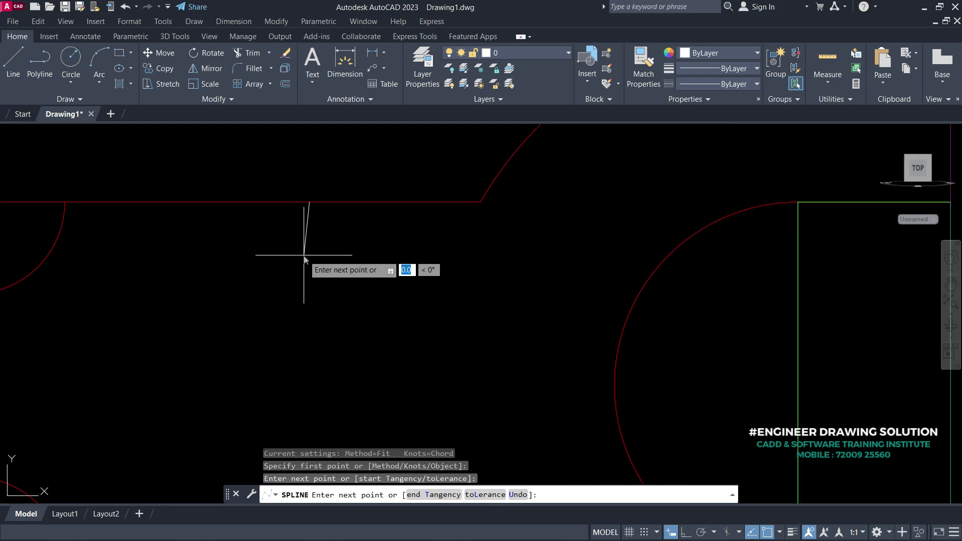
{"action": "left_click", "coordinate": [308, 293]}
{"action": "left_click", "coordinate": [306, 326]}
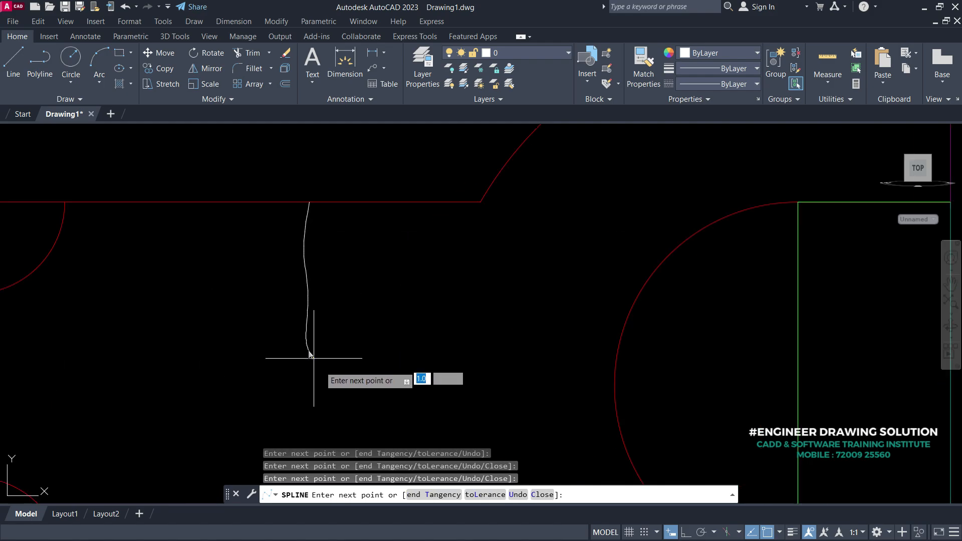
{"action": "left_click", "coordinate": [306, 397]}
{"action": "middle_click_drag", "start_coordinate": [358, 420], "coordinate": [328, 229]}
{"action": "scroll", "coordinate": [327, 228], "scroll_direction": "up", "scroll_amount": 1}
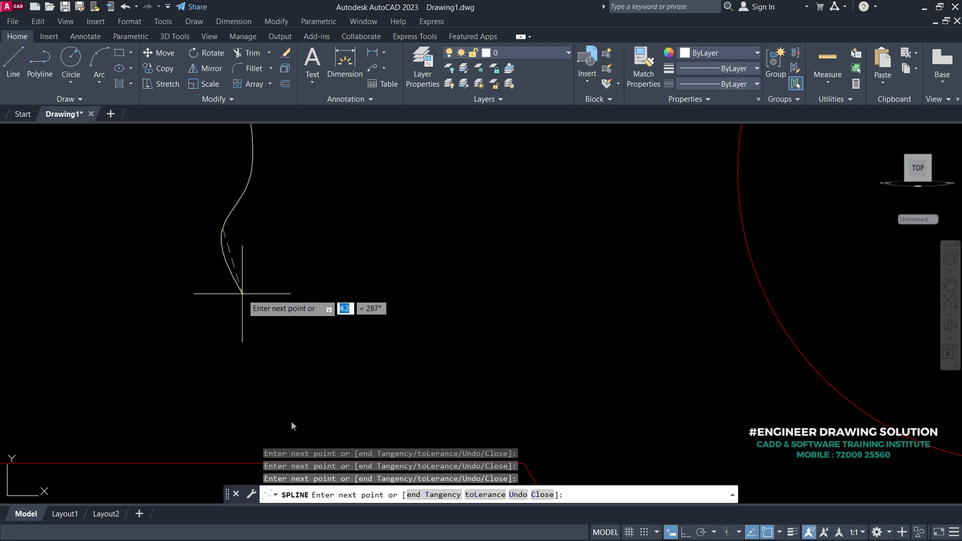
{"action": "left_click", "coordinate": [245, 294]}
{"action": "scroll", "coordinate": [286, 270], "scroll_direction": "down", "scroll_amount": 2}
{"action": "left_click", "coordinate": [269, 345]}
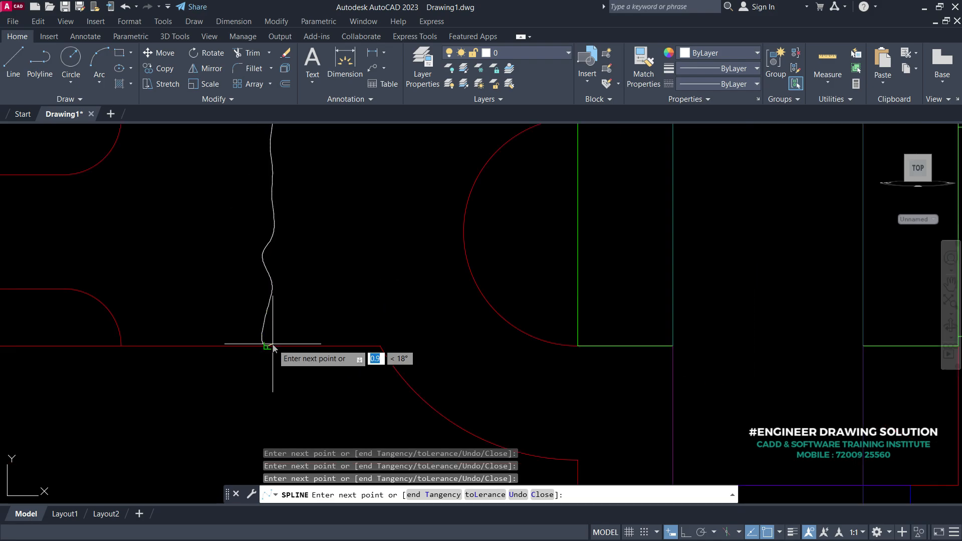
{"action": "key", "text": "Return"}
Draw a wavy spline break line across the green shank from its upper edge to its lower edge, between the fork and the octagonal end.
{"action": "scroll", "coordinate": [366, 328], "scroll_direction": "down", "scroll_amount": 2}
{"action": "middle_click_drag", "start_coordinate": [392, 311], "coordinate": [295, 336]}
{"action": "middle_click_drag", "start_coordinate": [710, 246], "coordinate": [526, 259]}
{"action": "key", "text": "Return"}
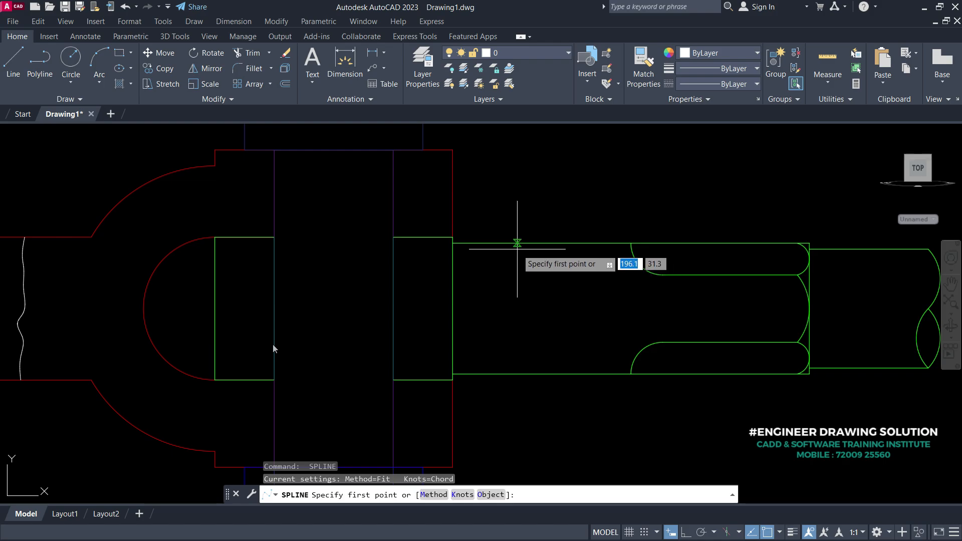
{"action": "left_click", "coordinate": [538, 243]}
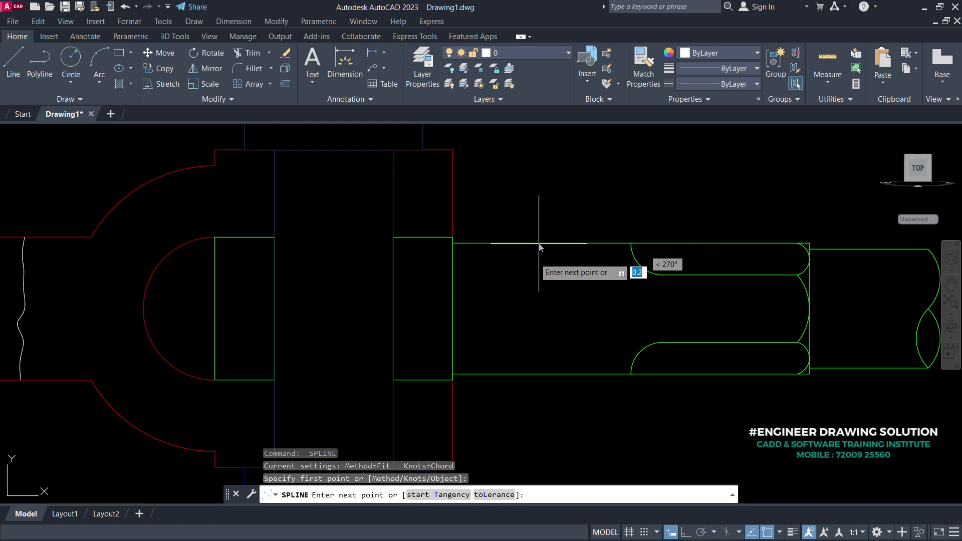
{"action": "scroll", "coordinate": [536, 272], "scroll_direction": "up", "scroll_amount": 4}
{"action": "left_click", "coordinate": [535, 257]}
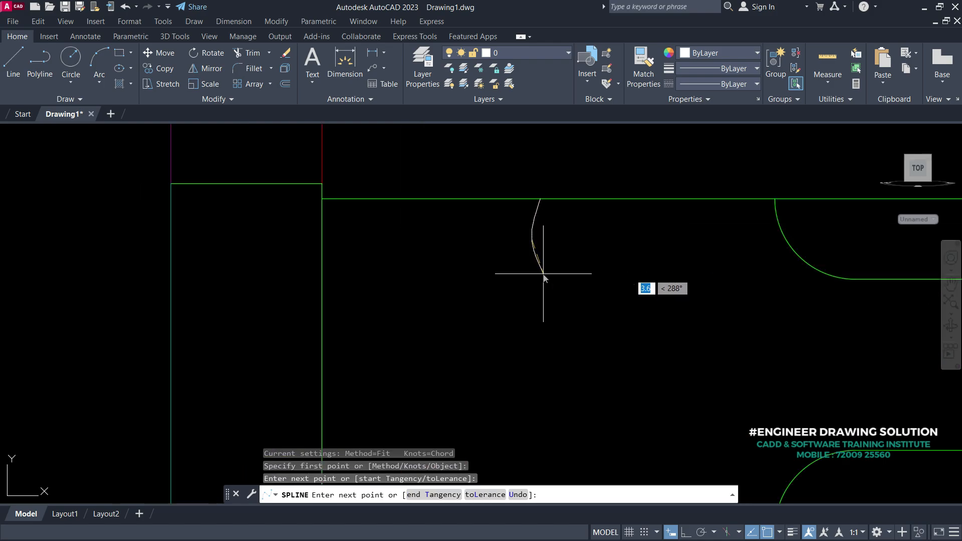
{"action": "left_click", "coordinate": [544, 275]}
{"action": "left_click", "coordinate": [533, 311]}
{"action": "left_click", "coordinate": [552, 354]}
{"action": "left_click", "coordinate": [536, 397]}
{"action": "middle_click_drag", "start_coordinate": [567, 407], "coordinate": [531, 290]}
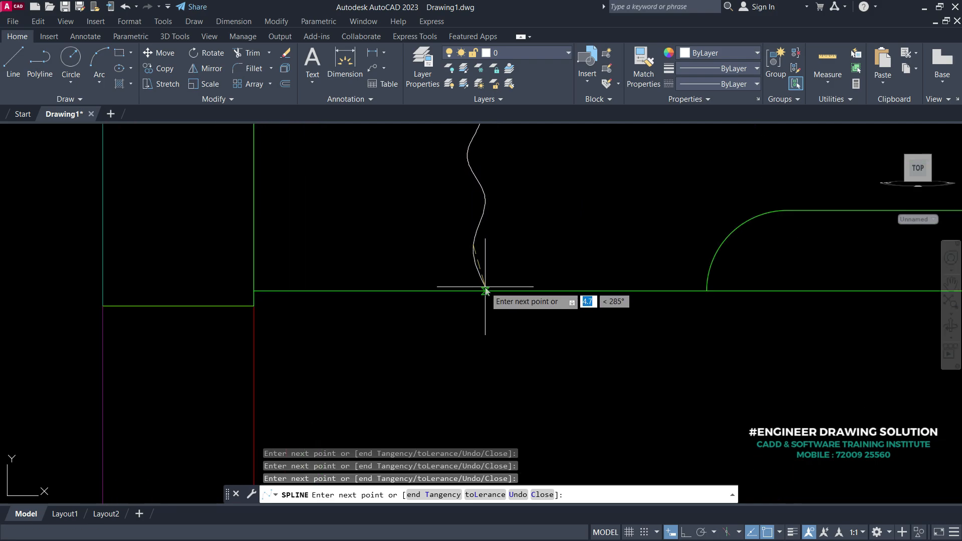
{"action": "left_click", "coordinate": [485, 290]}
{"action": "key", "text": "Return"}
{"action": "scroll", "coordinate": [669, 390], "scroll_direction": "down", "scroll_amount": 2}
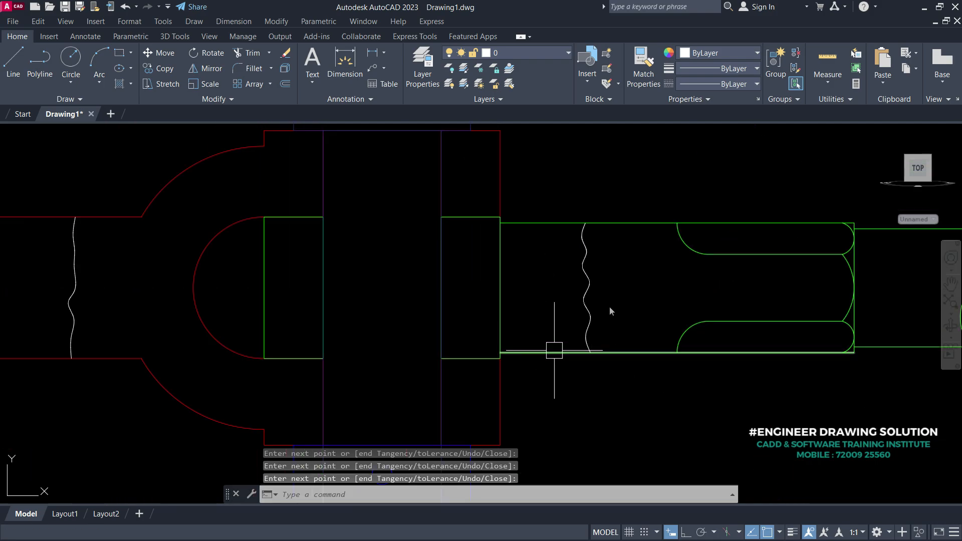
{"action": "middle_click_drag", "start_coordinate": [555, 350], "coordinate": [541, 405]}
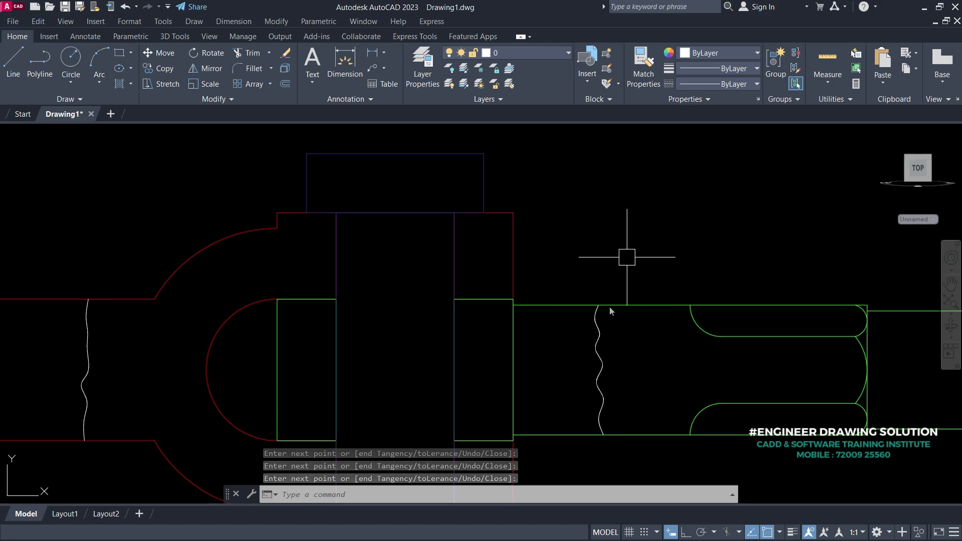
Start an ANSI31 hatch at scale 0.5 in the red fork body between its break line and the pin.
{"action": "type", "text": "h"}
{"action": "key", "text": "Return"}
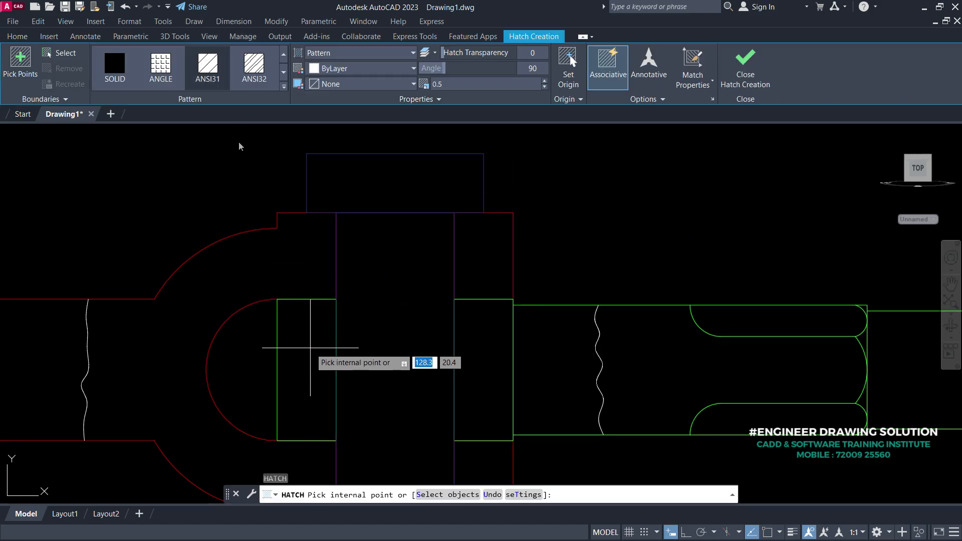
{"action": "left_click", "coordinate": [171, 342]}
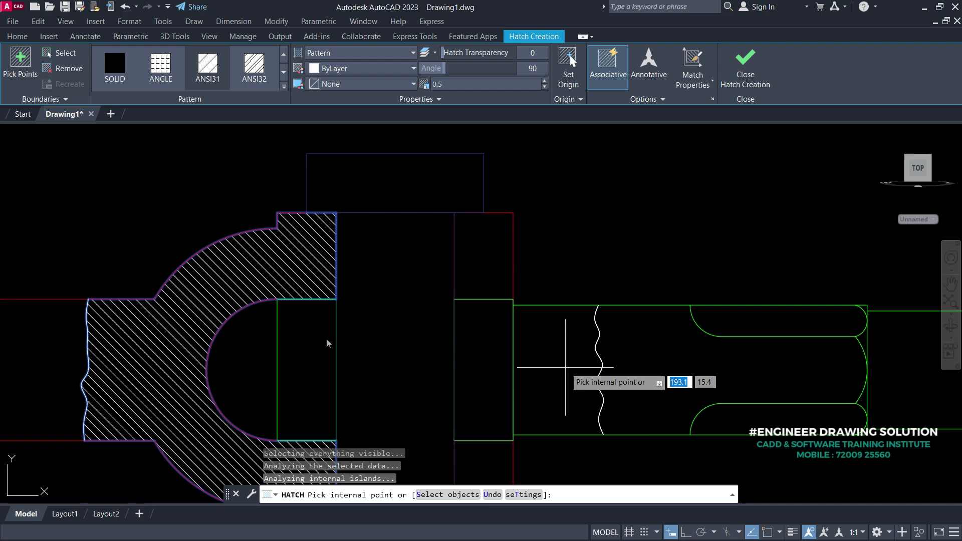
{"action": "left_click", "coordinate": [566, 370]}
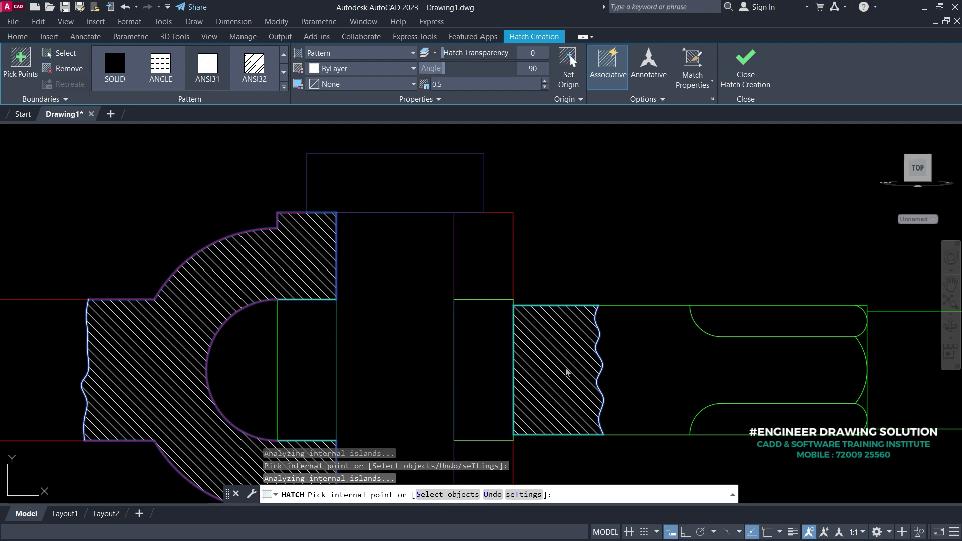
{"action": "key", "text": "ctrl+z"}
{"action": "key", "text": "ctrl+z"}
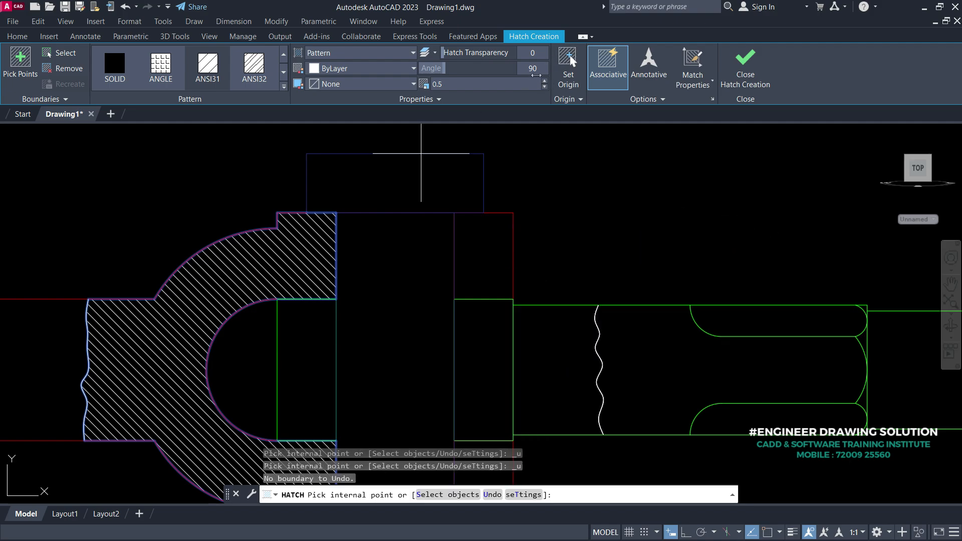
Set the fork hatch angle to 0 and add the upper and lower fork arm areas on the pin's green-shank side.
{"action": "key", "text": "Return"}
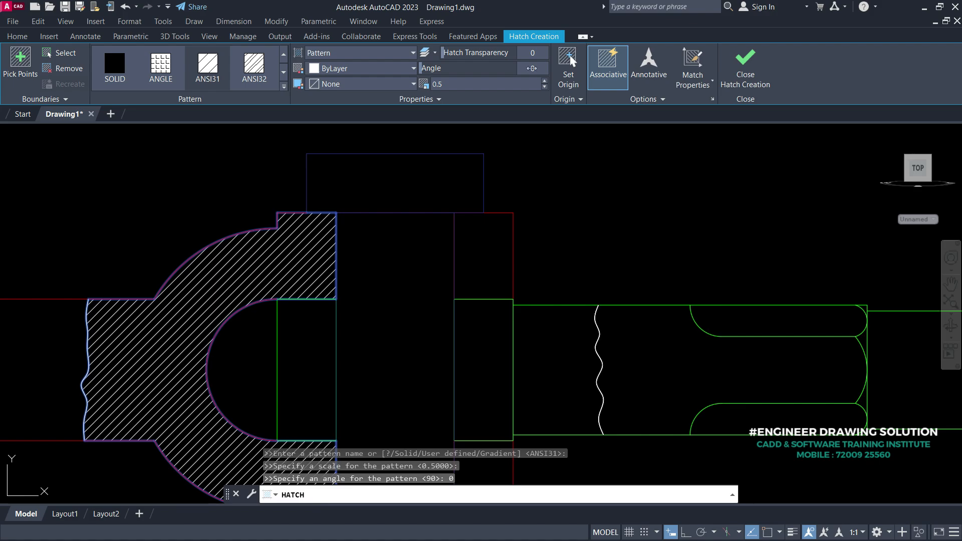
{"action": "left_click", "coordinate": [492, 260]}
{"action": "middle_click_drag", "start_coordinate": [537, 346], "coordinate": [512, 198]}
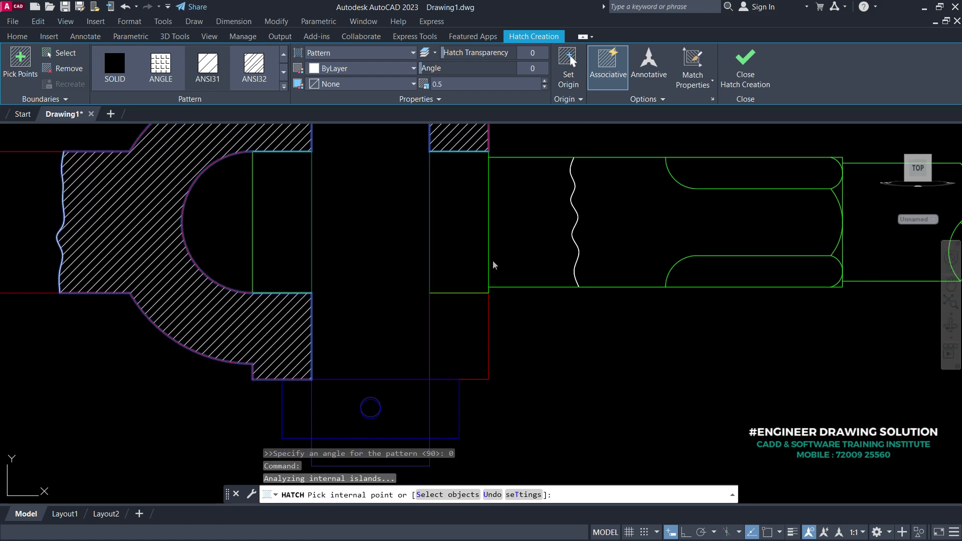
{"action": "left_click", "coordinate": [469, 336]}
{"action": "scroll", "coordinate": [511, 356], "scroll_direction": "down", "scroll_amount": 2}
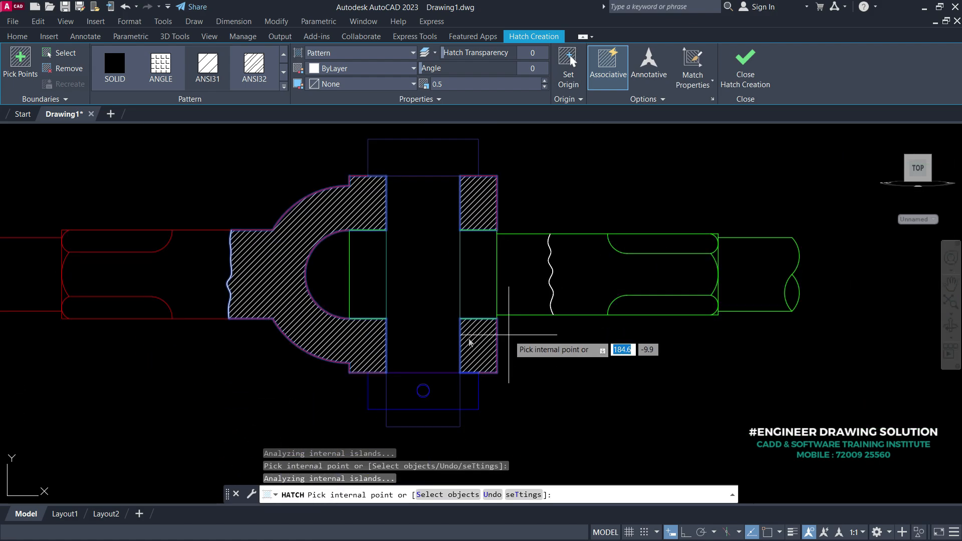
{"action": "middle_click_drag", "start_coordinate": [509, 330], "coordinate": [512, 394]}
{"action": "key", "text": "Return"}
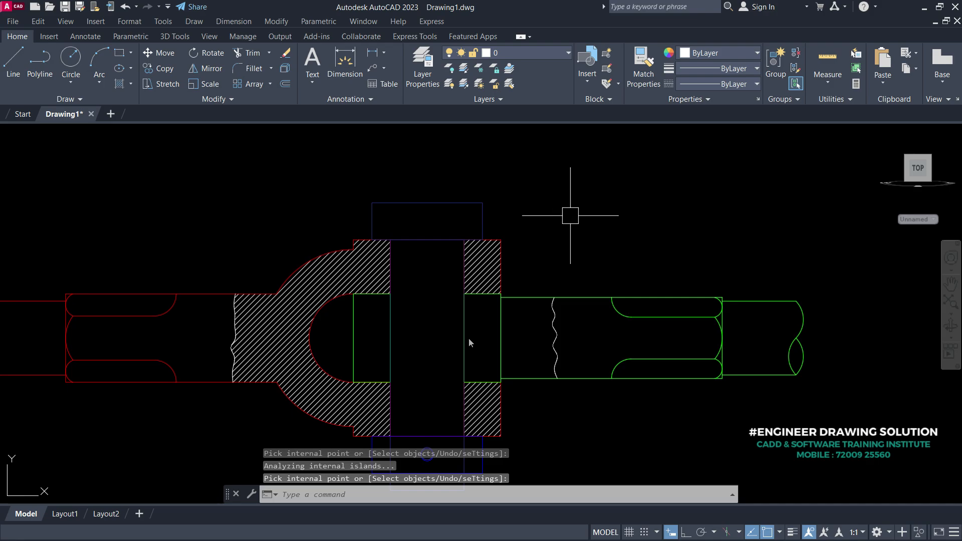
Hatch the green shank up to its break line and the green area between fork curve and pin, at angle 90.
{"action": "key", "text": "Return"}
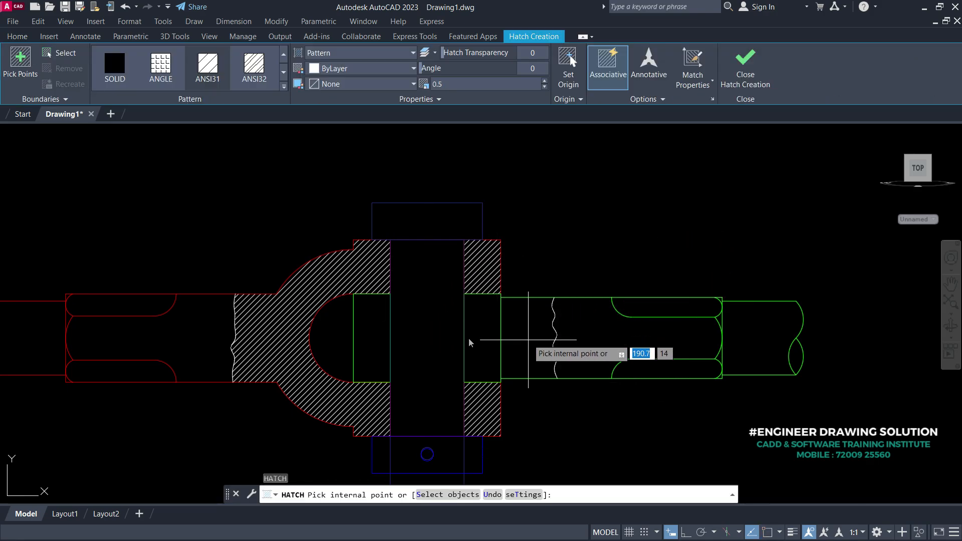
{"action": "left_click", "coordinate": [529, 343]}
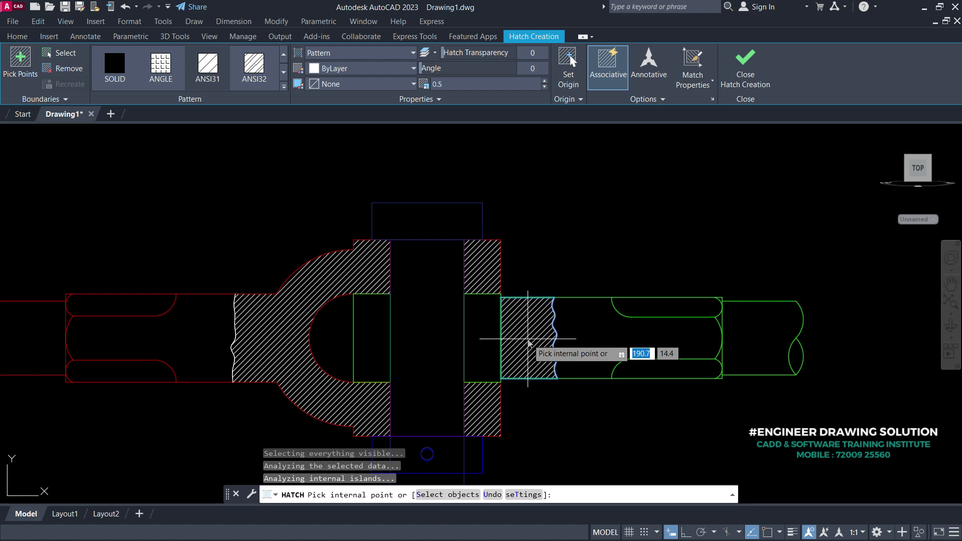
{"action": "left_click", "coordinate": [376, 349]}
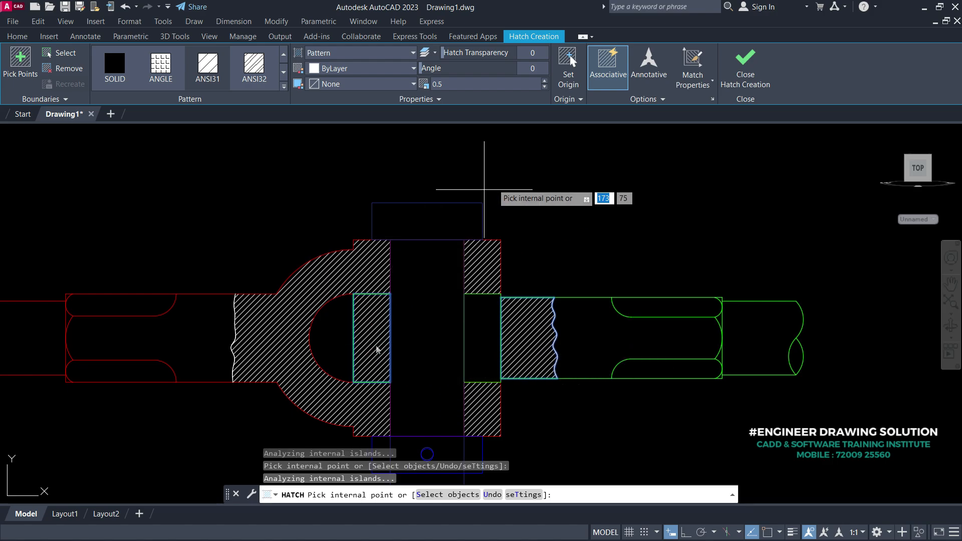
{"action": "type", "text": "90"}
{"action": "key", "text": "Return"}
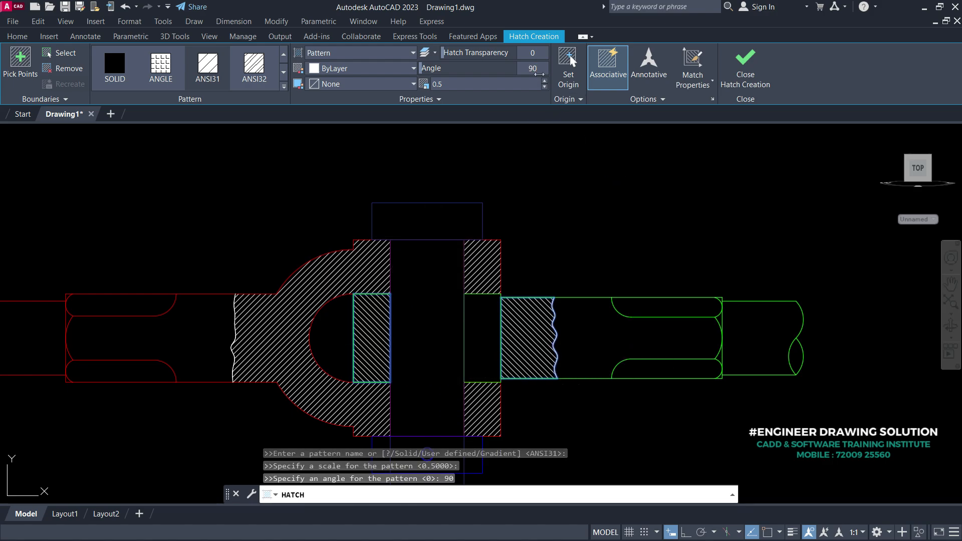
Set the green part's hatch colour to yellow and finish the hatch.
{"action": "left_click", "coordinate": [329, 71]}
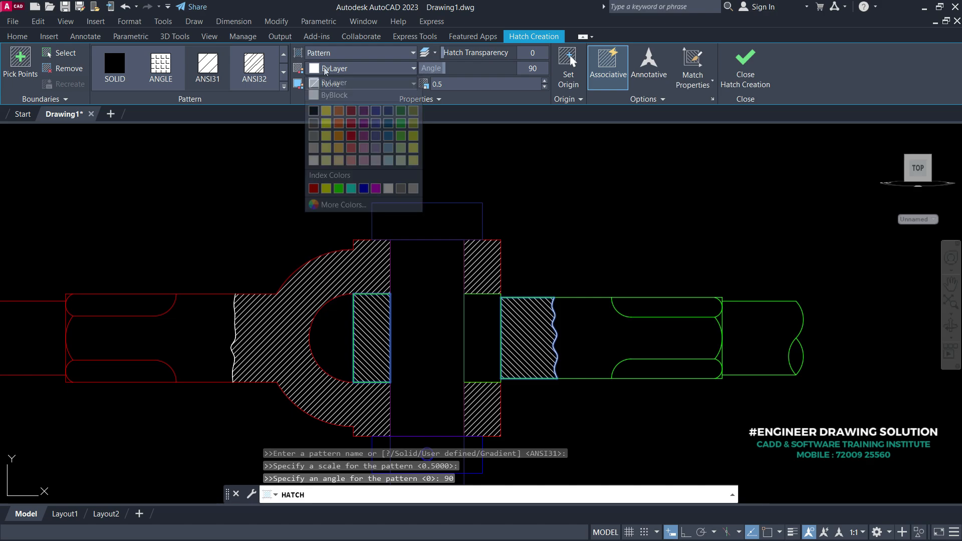
{"action": "left_click", "coordinate": [325, 190]}
{"action": "left_click", "coordinate": [745, 60]}
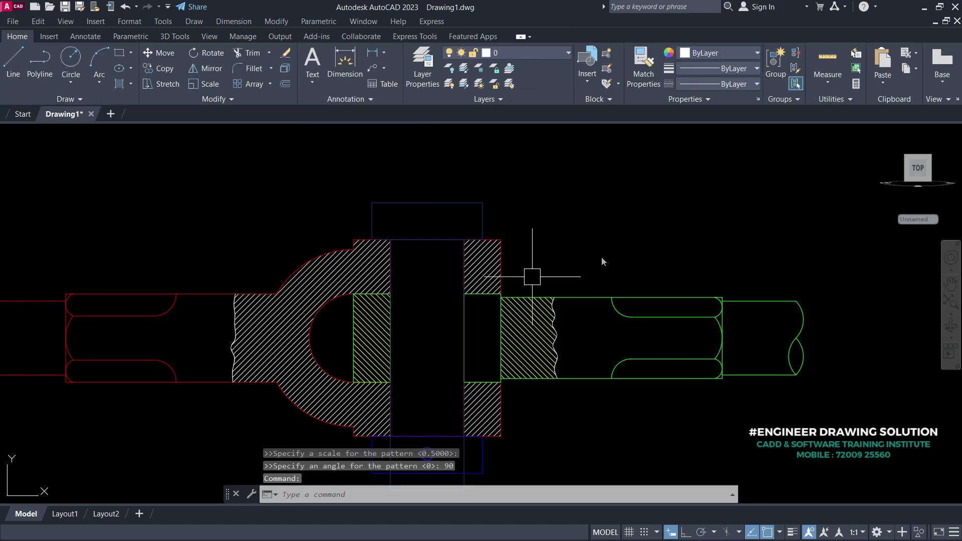
Change the fork's hatch colour to yellow.
{"action": "left_click", "coordinate": [319, 281]}
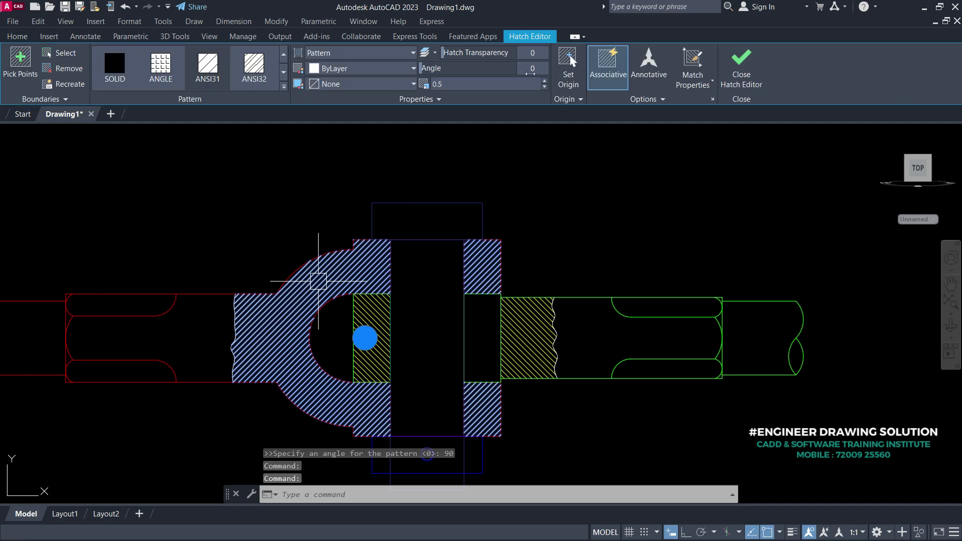
{"action": "left_click", "coordinate": [336, 70]}
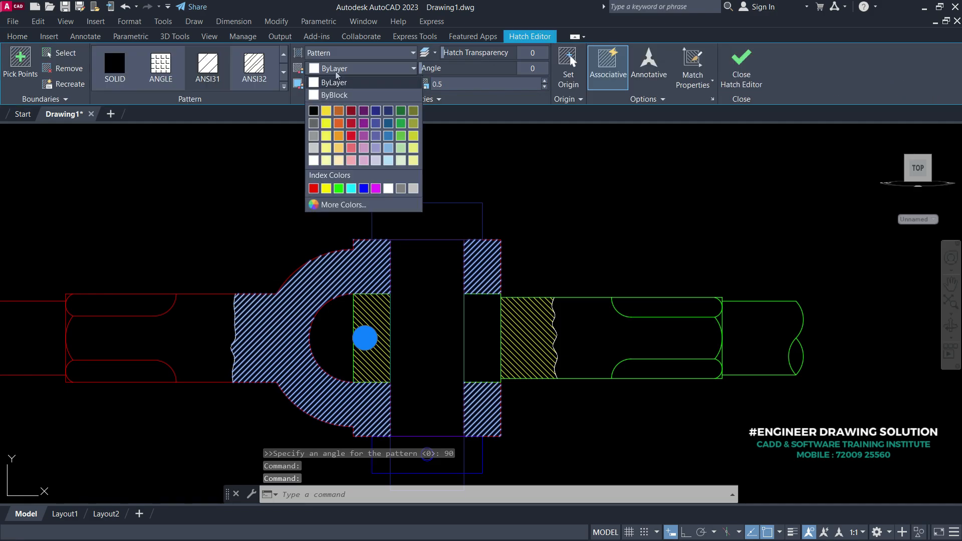
{"action": "left_click", "coordinate": [326, 188]}
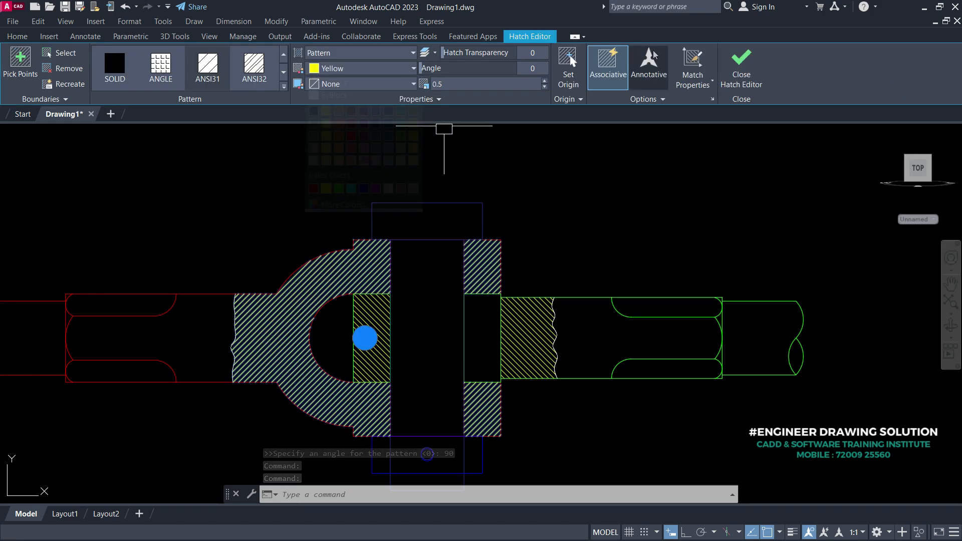
{"action": "left_click", "coordinate": [742, 65]}
{"action": "scroll", "coordinate": [549, 180], "scroll_direction": "down", "scroll_amount": 4}
{"action": "middle_click_drag", "start_coordinate": [517, 202], "coordinate": [479, 199]}
{"action": "scroll", "coordinate": [475, 199], "scroll_direction": "up", "scroll_amount": 6}
{"action": "middle_click_drag", "start_coordinate": [528, 226], "coordinate": [509, 146]}
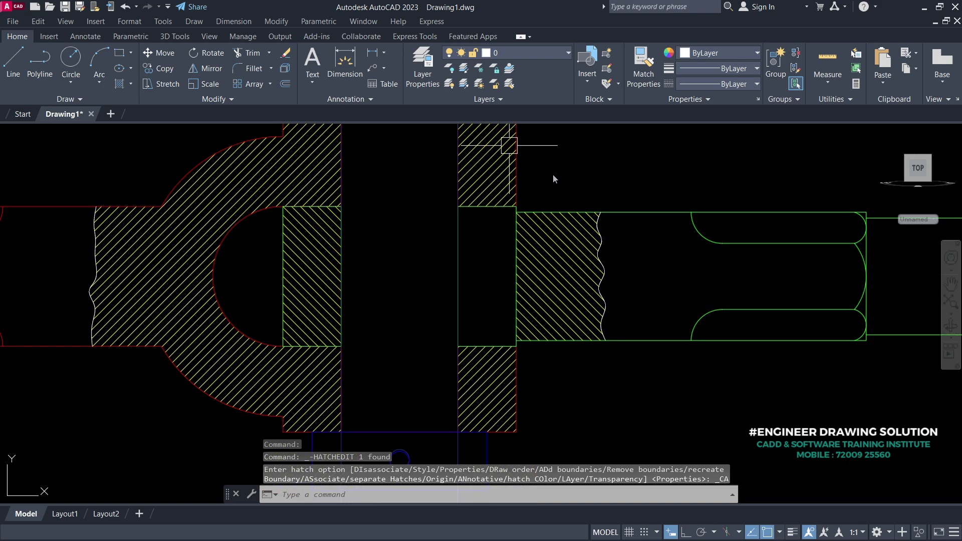
{"action": "scroll", "coordinate": [518, 204], "scroll_direction": "down", "scroll_amount": 2}
{"action": "mouse_move", "coordinate": [547, 206]}
{"action": "middle_mouse_down"}
{"action": "mouse_move", "coordinate": [604, 277]}
{"action": "mouse_move", "coordinate": [582, 224]}
{"action": "middle_mouse_up"}
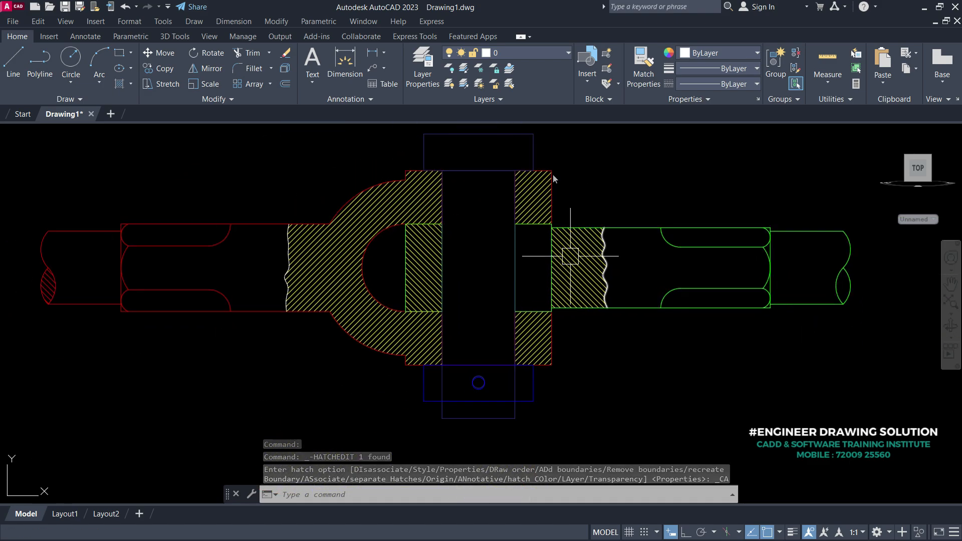
{"action": "mouse_move", "coordinate": [529, 261]}
{"action": "middle_mouse_down"}
{"action": "mouse_move", "coordinate": [545, 270]}
{"action": "mouse_move", "coordinate": [499, 282]}
{"action": "middle_mouse_up"}
Add a vertical linear dimension for the height of the green octagonal end, placed beyond the round rod's broken end.
{"action": "left_click", "coordinate": [233, 21]}
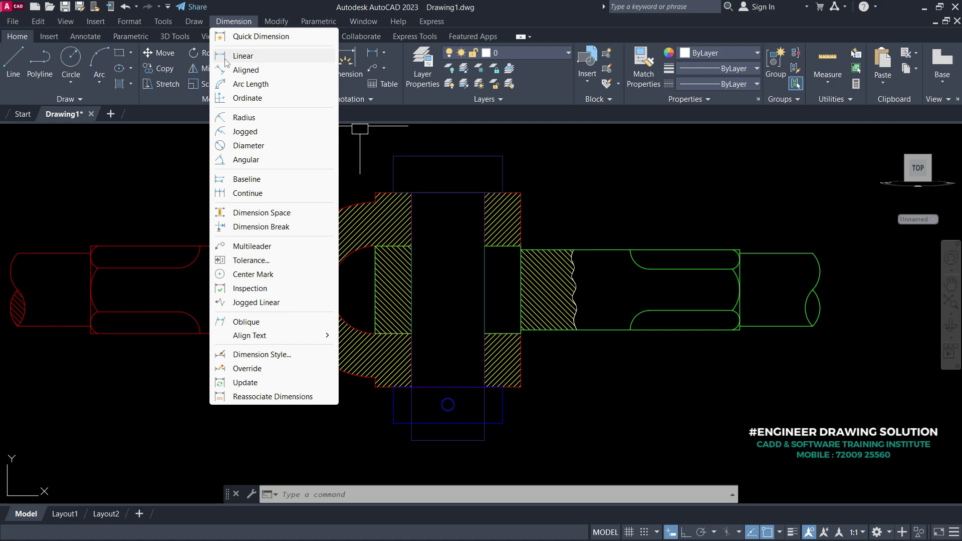
{"action": "left_click", "coordinate": [226, 57]}
{"action": "middle_click_drag", "start_coordinate": [667, 224], "coordinate": [458, 213]}
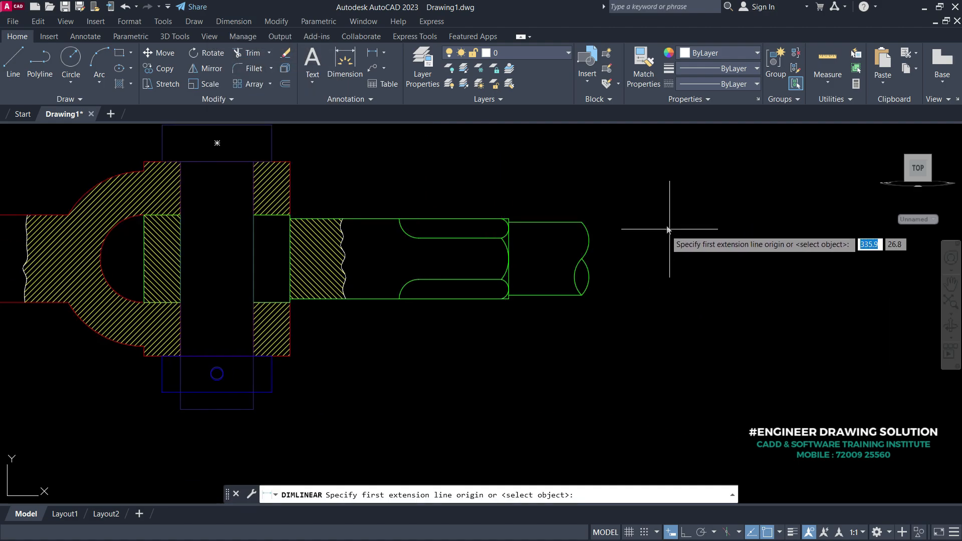
{"action": "scroll", "coordinate": [501, 218], "scroll_direction": "up", "scroll_amount": 6}
{"action": "left_click", "coordinate": [538, 206]}
{"action": "scroll", "coordinate": [538, 207], "scroll_direction": "down", "scroll_amount": 3}
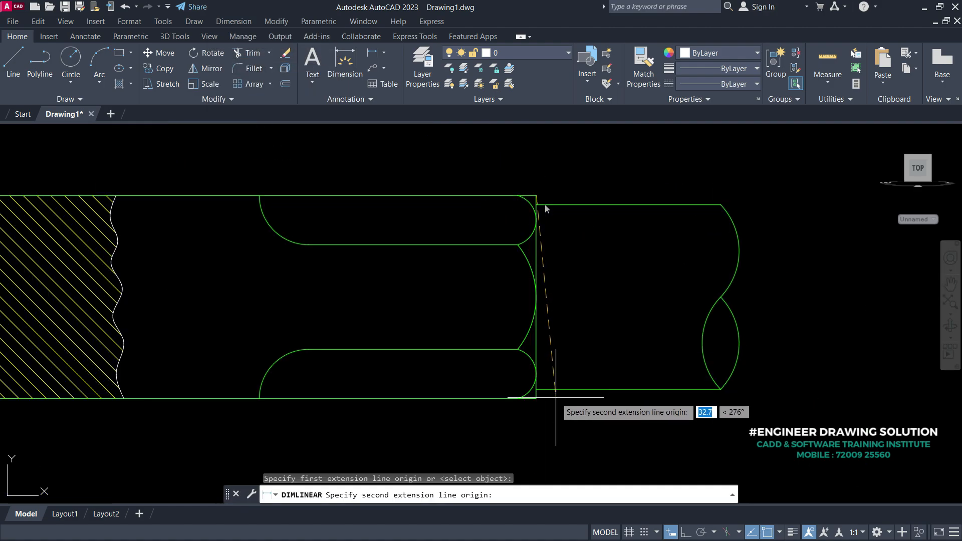
{"action": "left_click", "coordinate": [536, 399]}
{"action": "scroll", "coordinate": [540, 402], "scroll_direction": "down", "scroll_amount": 2}
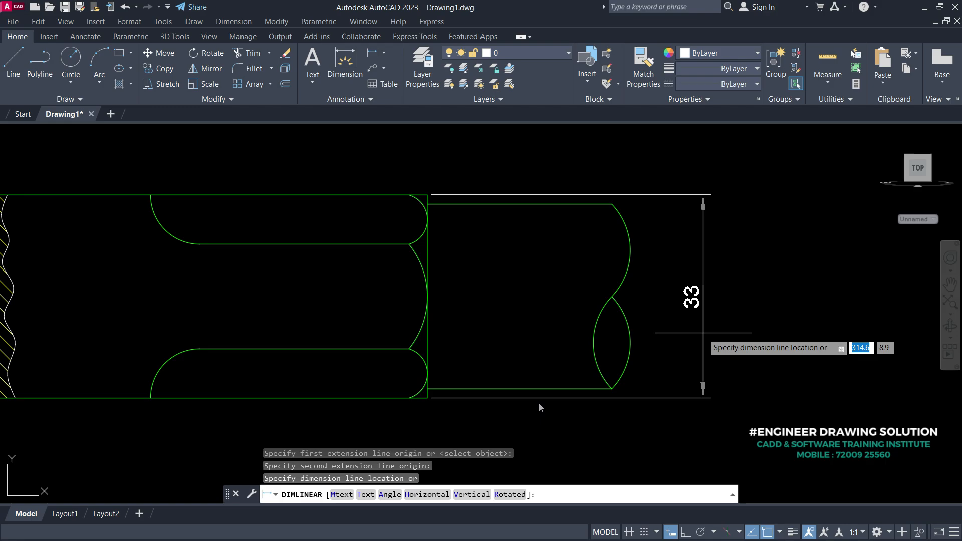
{"action": "left_click", "coordinate": [761, 314]}
Add a vertical linear dimension across the green round rod at its broken end, inside the octagonal end's height dimension.
{"action": "key", "text": "space"}
{"action": "scroll", "coordinate": [659, 257], "scroll_direction": "up", "scroll_amount": 4}
{"action": "left_click", "coordinate": [633, 247]}
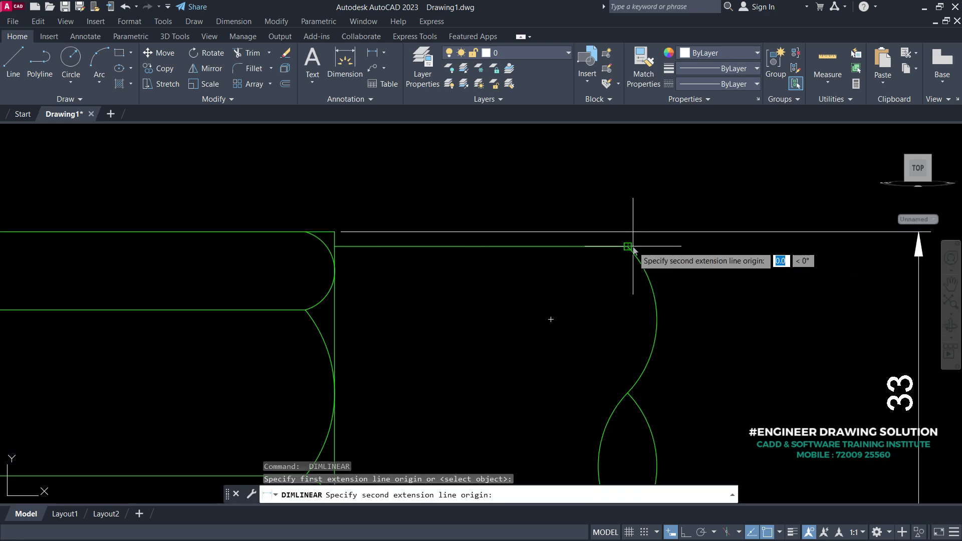
{"action": "scroll", "coordinate": [633, 247], "scroll_direction": "down", "scroll_amount": 3}
{"action": "scroll", "coordinate": [633, 250], "scroll_direction": "up", "scroll_amount": 4}
{"action": "left_click", "coordinate": [616, 332]}
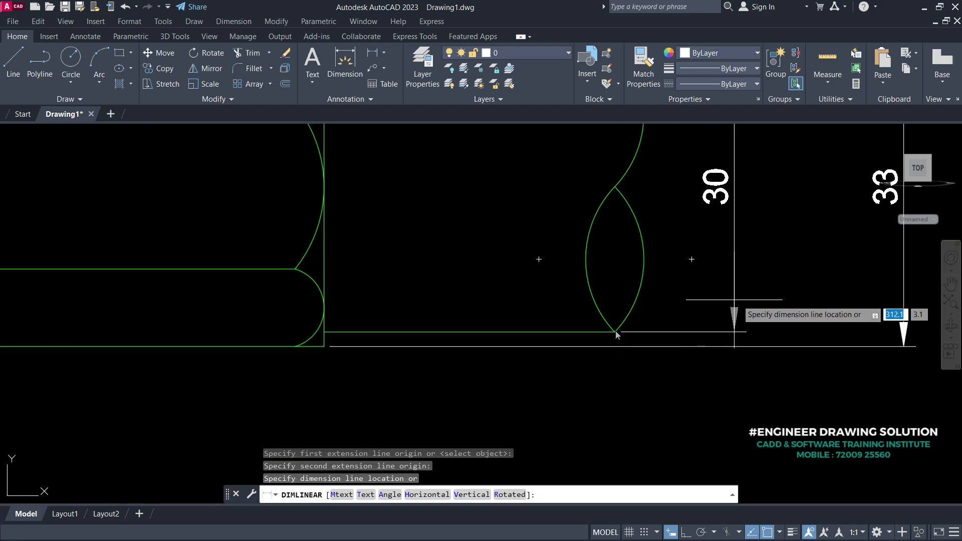
{"action": "left_click", "coordinate": [781, 300]}
Add a horizontal linear dimension for the width of the blue pin's head, placed above the assembly.
{"action": "scroll", "coordinate": [781, 298], "scroll_direction": "down", "scroll_amount": 4}
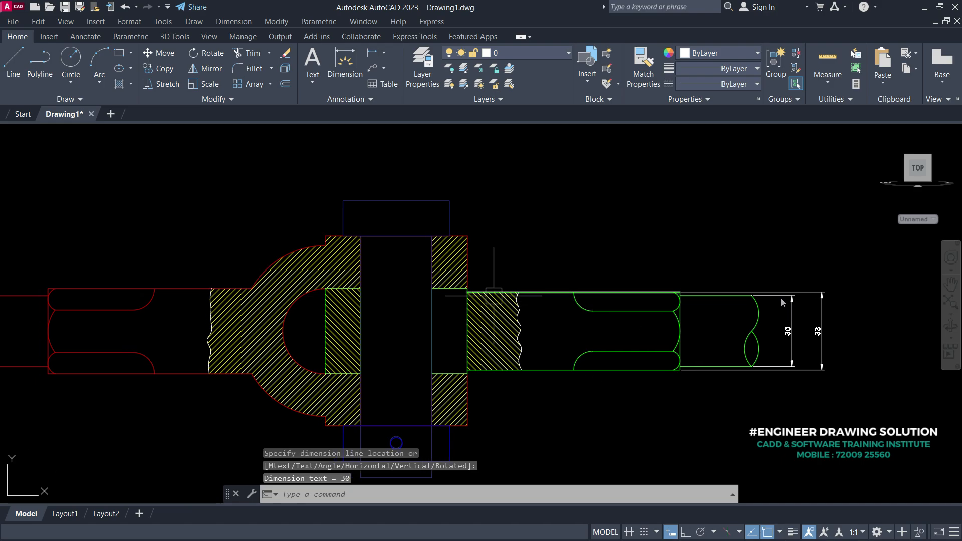
{"action": "middle_click_drag", "start_coordinate": [479, 271], "coordinate": [524, 336]}
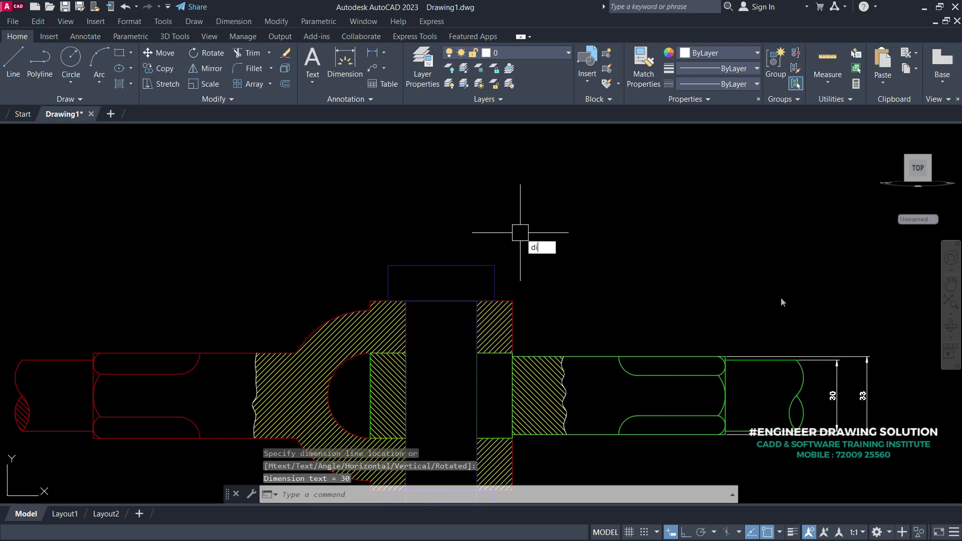
{"action": "key", "text": "Return"}
{"action": "scroll", "coordinate": [396, 260], "scroll_direction": "up", "scroll_amount": 2}
{"action": "left_click", "coordinate": [389, 268]}
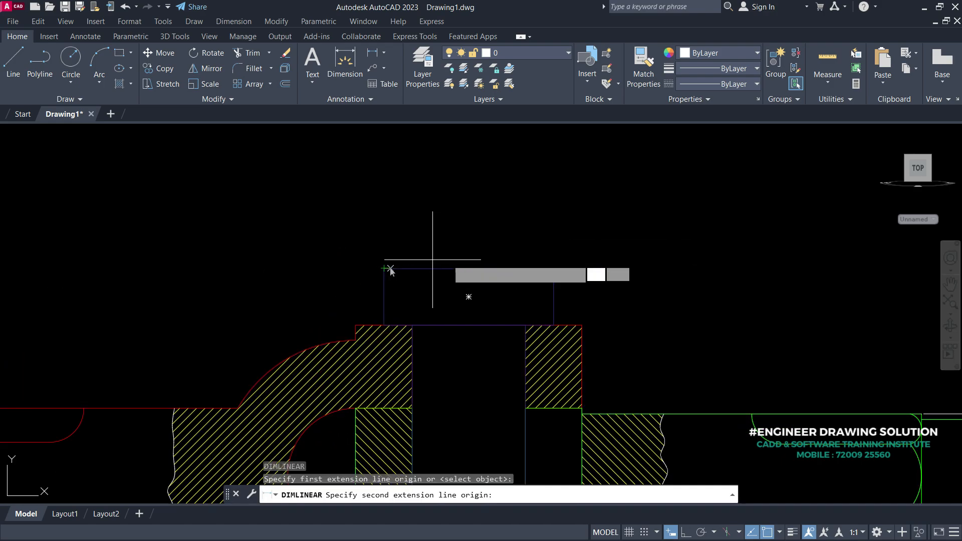
{"action": "left_click", "coordinate": [554, 269]}
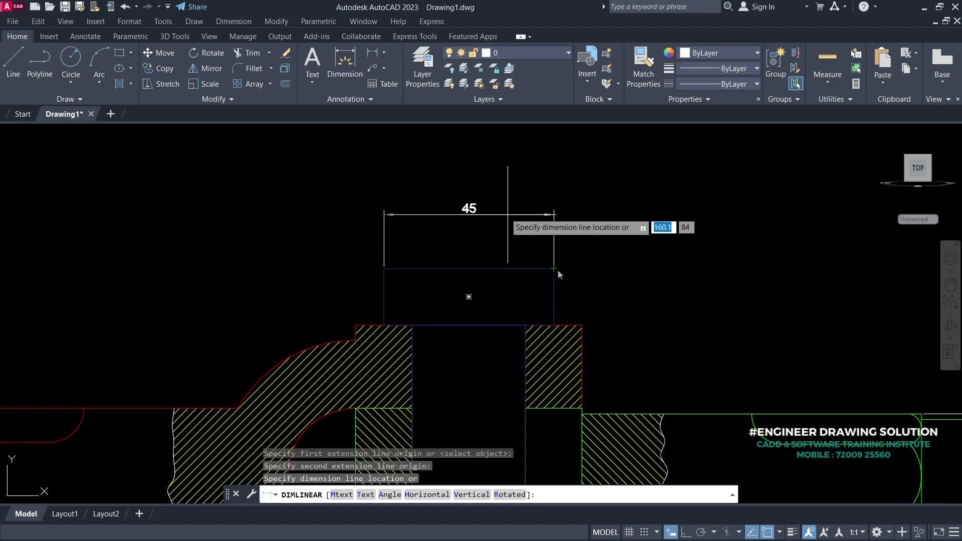
{"action": "left_click", "coordinate": [506, 174]}
Add a horizontal linear dimension for the width of the blue collar, placed well below the pin's lower end.
{"action": "scroll", "coordinate": [505, 202], "scroll_direction": "down", "scroll_amount": 4}
{"action": "middle_click_drag", "start_coordinate": [534, 300], "coordinate": [527, 229]}
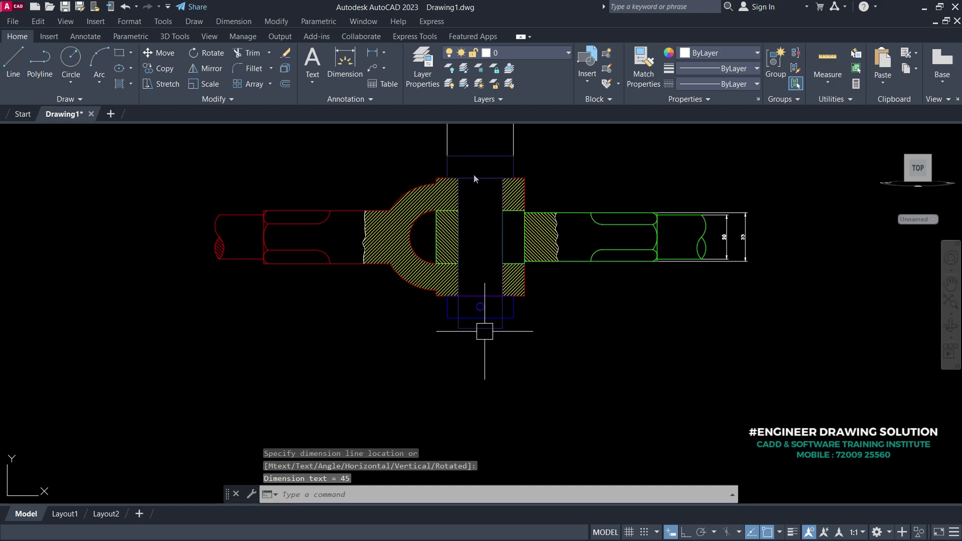
{"action": "scroll", "coordinate": [450, 404], "scroll_direction": "up", "scroll_amount": 2}
{"action": "key", "text": "Return"}
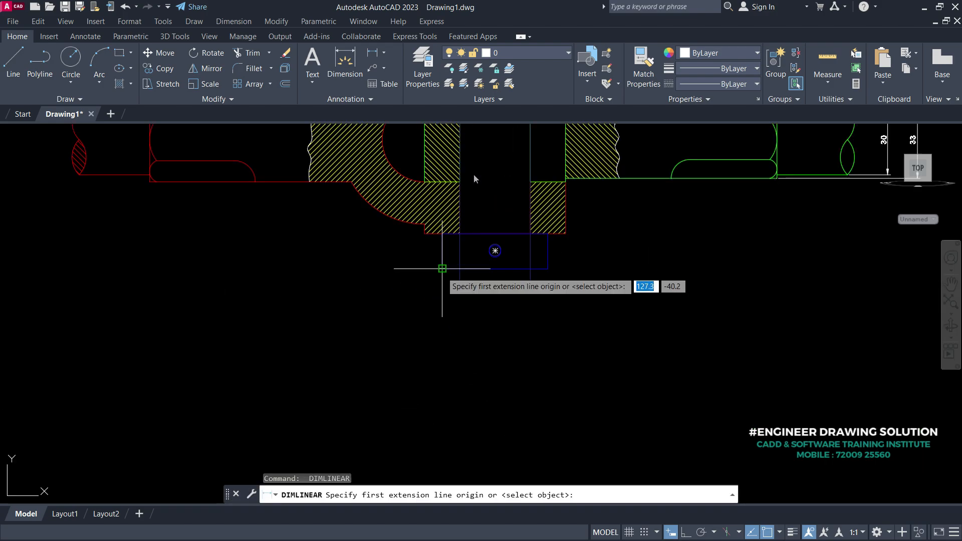
{"action": "left_click", "coordinate": [442, 269]}
{"action": "left_click", "coordinate": [548, 269]}
{"action": "left_click", "coordinate": [522, 338]}
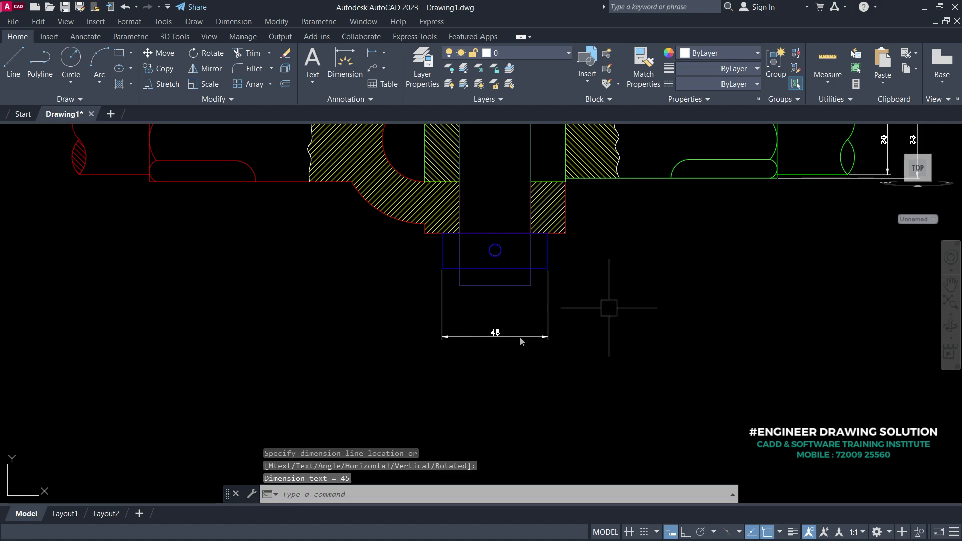
Add a horizontal linear dimension across the pin's lower end, placed between the pin and the collar's width dimension.
{"action": "key", "text": "Return"}
{"action": "scroll", "coordinate": [472, 279], "scroll_direction": "up", "scroll_amount": 2}
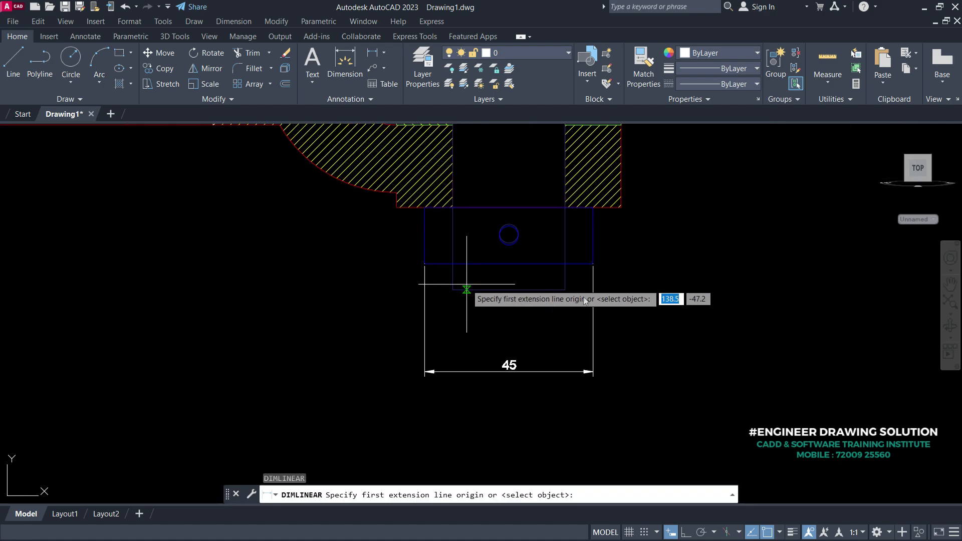
{"action": "left_click", "coordinate": [454, 290]}
{"action": "left_click", "coordinate": [565, 290]}
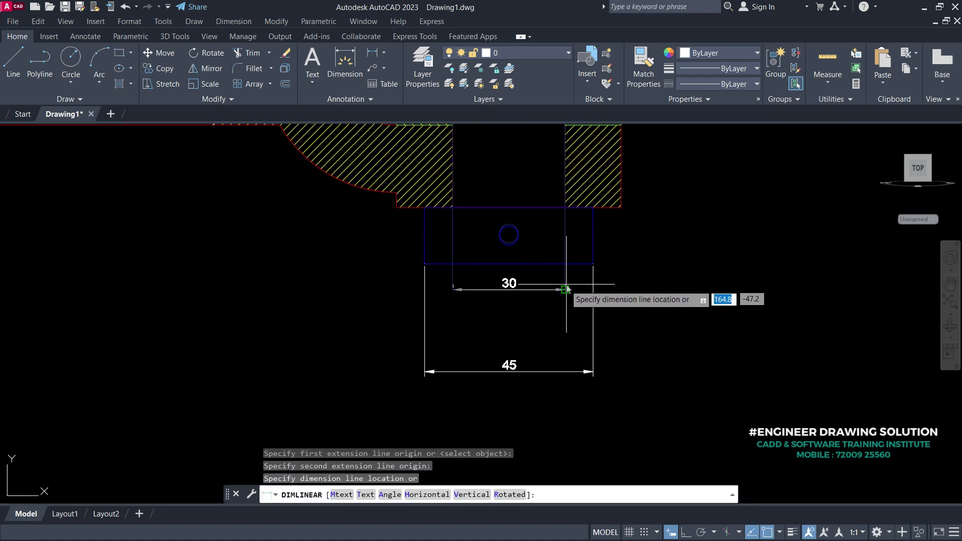
{"action": "left_click", "coordinate": [566, 333]}
Add a vertical linear dimension for the fork's overall height, placed beyond the red round rod's broken end.
{"action": "scroll", "coordinate": [581, 373], "scroll_direction": "down", "scroll_amount": 4}
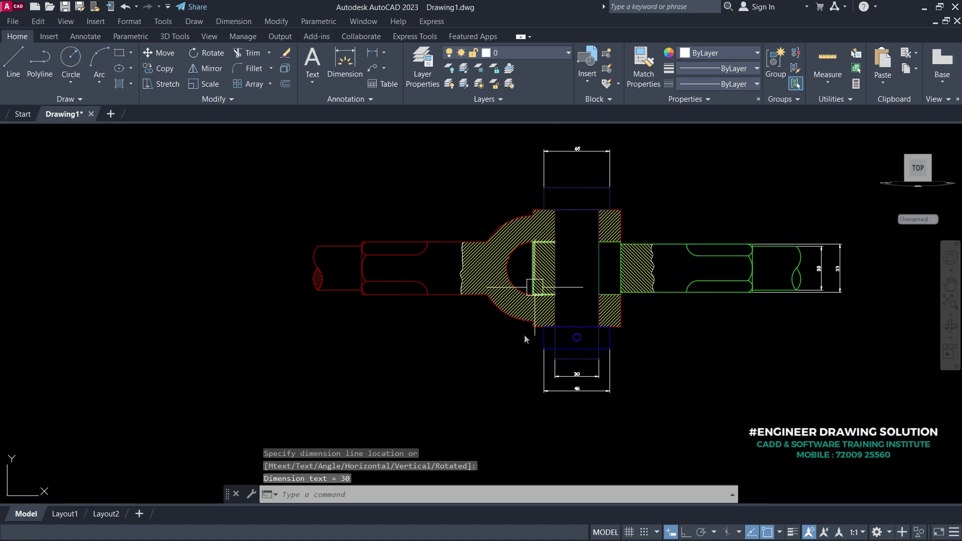
{"action": "scroll", "coordinate": [484, 307], "scroll_direction": "up", "scroll_amount": 2}
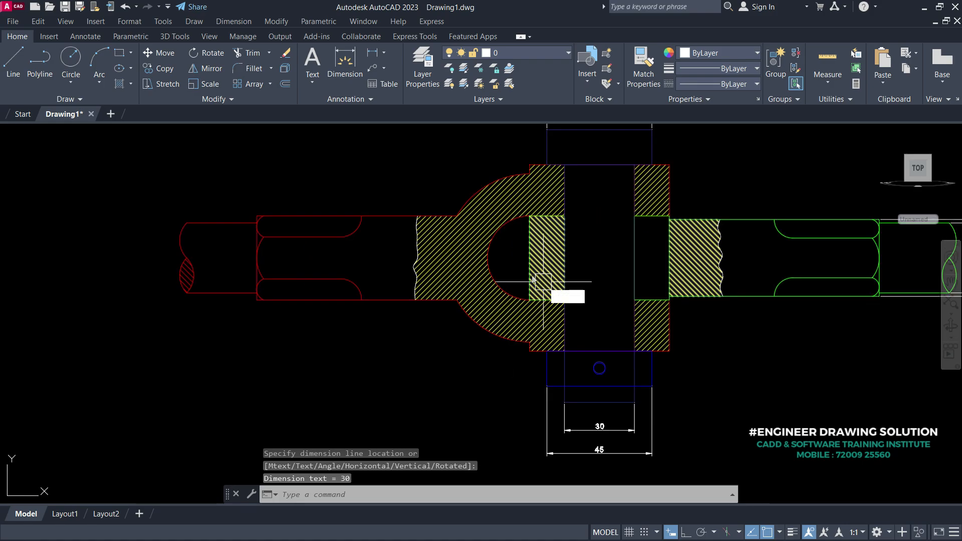
{"action": "key", "text": "Return"}
{"action": "scroll", "coordinate": [538, 145], "scroll_direction": "up", "scroll_amount": 4}
{"action": "left_click", "coordinate": [520, 191]}
{"action": "scroll", "coordinate": [518, 168], "scroll_direction": "down", "scroll_amount": 4}
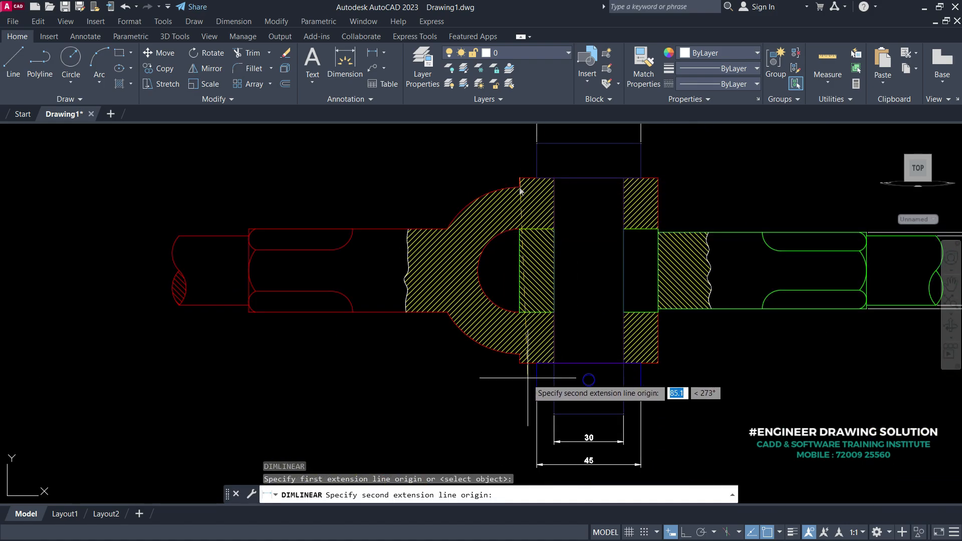
{"action": "scroll", "coordinate": [528, 378], "scroll_direction": "up", "scroll_amount": 4}
{"action": "left_click", "coordinate": [502, 303]}
{"action": "scroll", "coordinate": [502, 310], "scroll_direction": "down", "scroll_amount": 3}
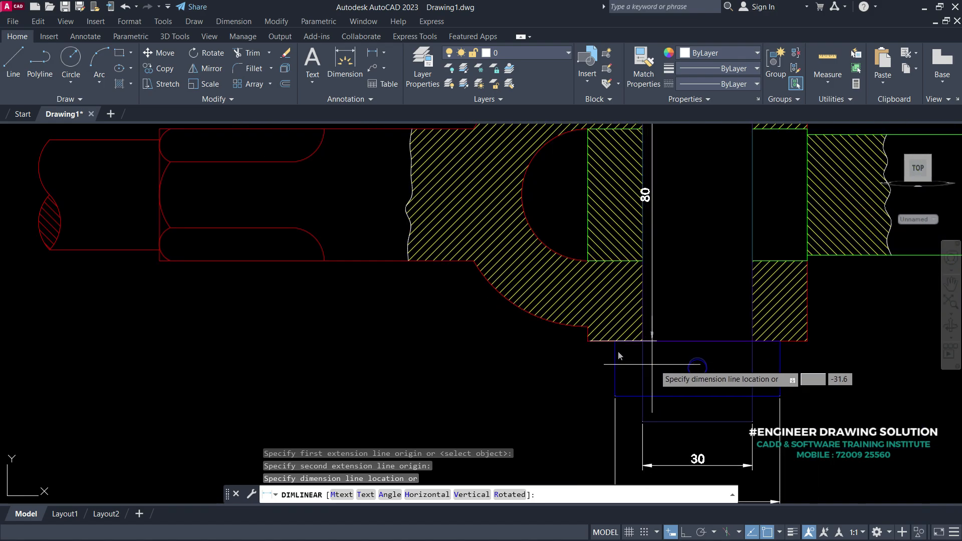
{"action": "scroll", "coordinate": [619, 355], "scroll_direction": "down", "scroll_amount": 4}
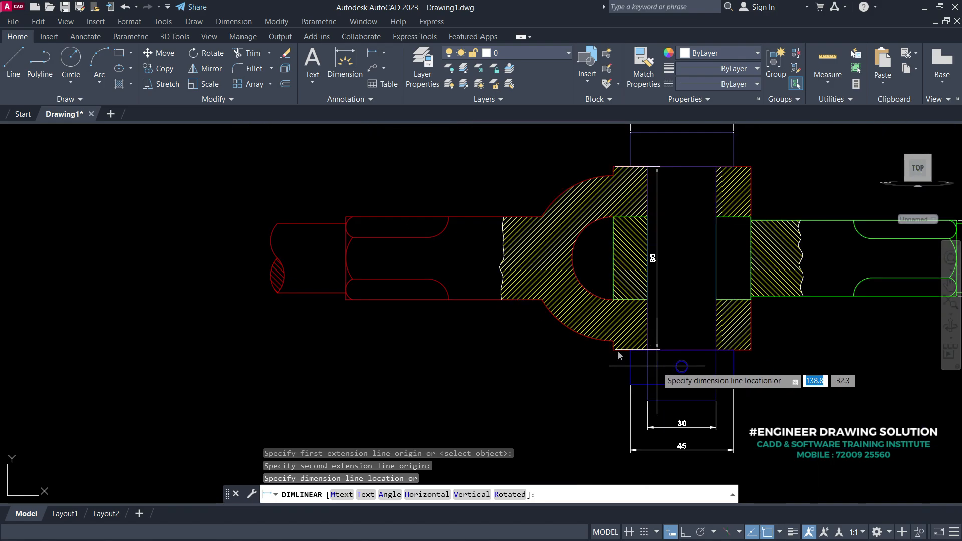
{"action": "left_click", "coordinate": [387, 339]}
Review the sectioned fork joint assembly together with its hatching and dimensions.
{"action": "scroll", "coordinate": [458, 266], "scroll_direction": "up", "scroll_amount": 4}
{"action": "middle_click_drag", "start_coordinate": [473, 271], "coordinate": [329, 274]}
{"action": "scroll", "coordinate": [330, 276], "scroll_direction": "down", "scroll_amount": 2}
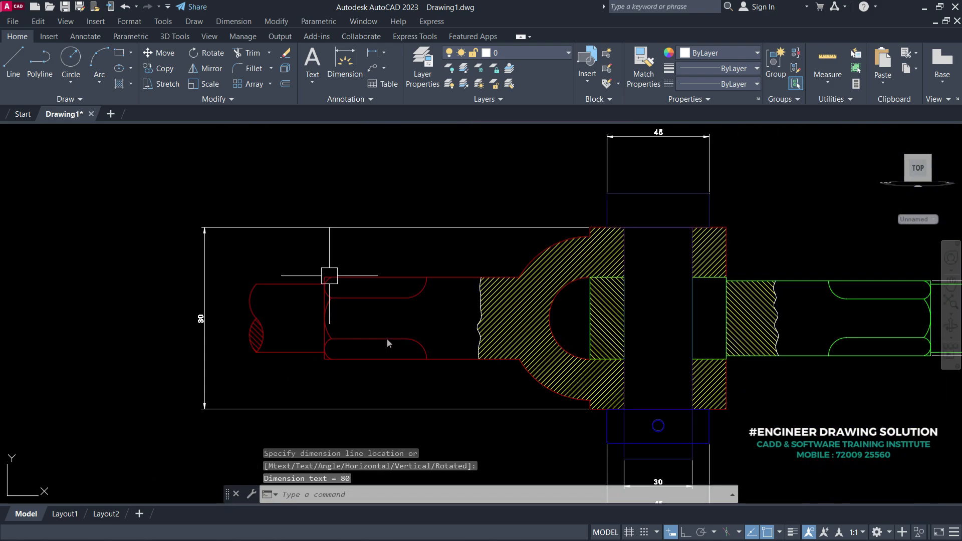
{"action": "scroll", "coordinate": [329, 275], "scroll_direction": "down", "scroll_amount": 2}
{"action": "scroll", "coordinate": [553, 253], "scroll_direction": "up", "scroll_amount": 2}
{"action": "middle_click_drag", "start_coordinate": [550, 217], "coordinate": [535, 186]}
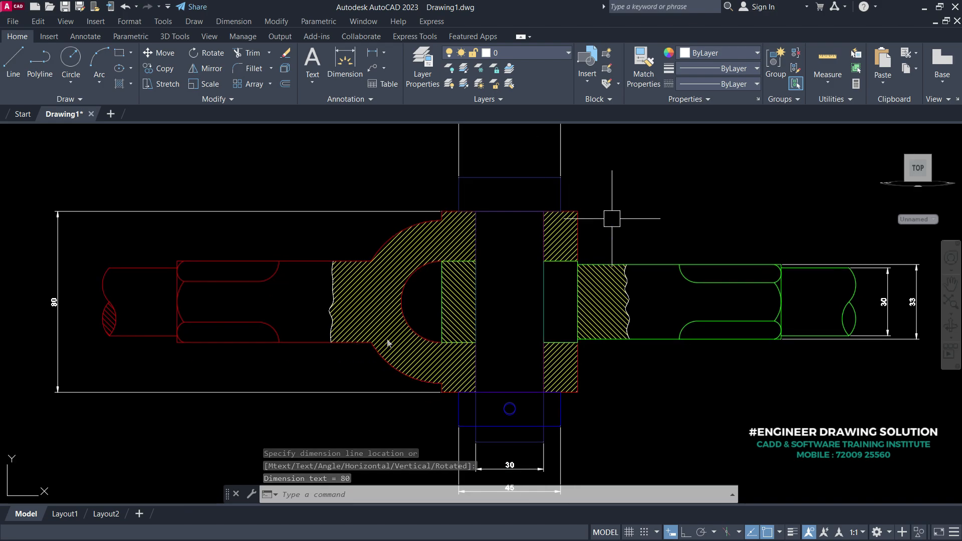
{"action": "middle_click_drag", "start_coordinate": [690, 253], "coordinate": [666, 248]}
{"action": "mouse_move", "coordinate": [621, 278]}
{"action": "middle_mouse_down"}
{"action": "mouse_move", "coordinate": [657, 305]}
{"action": "mouse_move", "coordinate": [610, 291]}
{"action": "middle_mouse_up"}
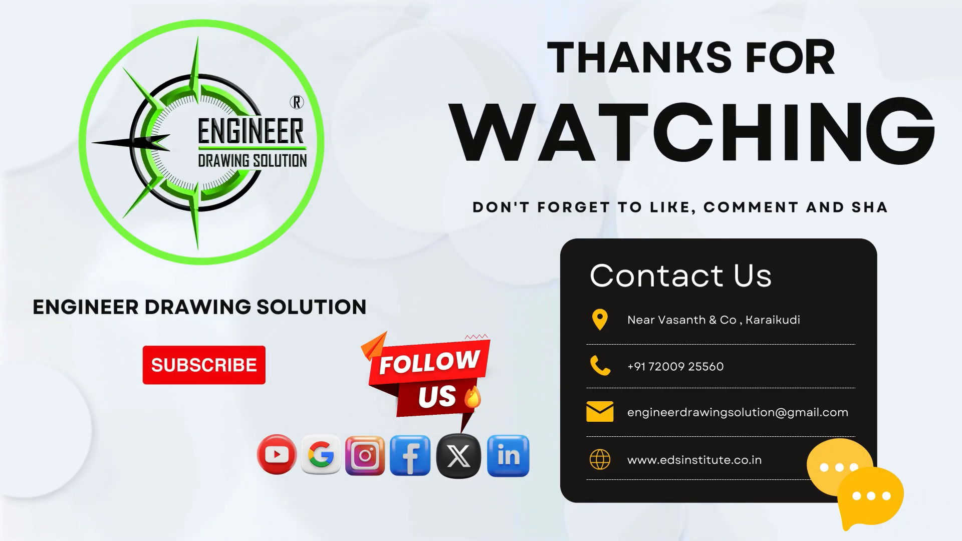